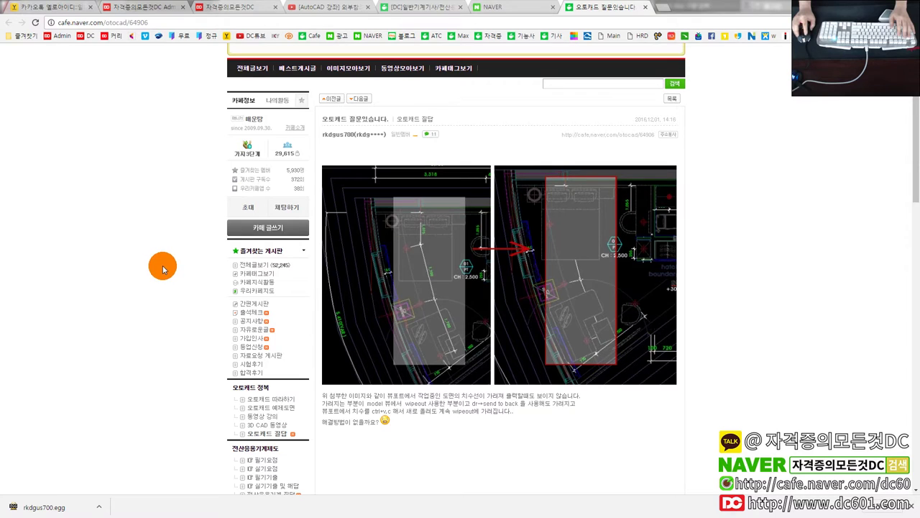
# Load the wipeout drawing using a replacement font for the missing SHX file
pyautogui.scroll(-1, 568, 372)
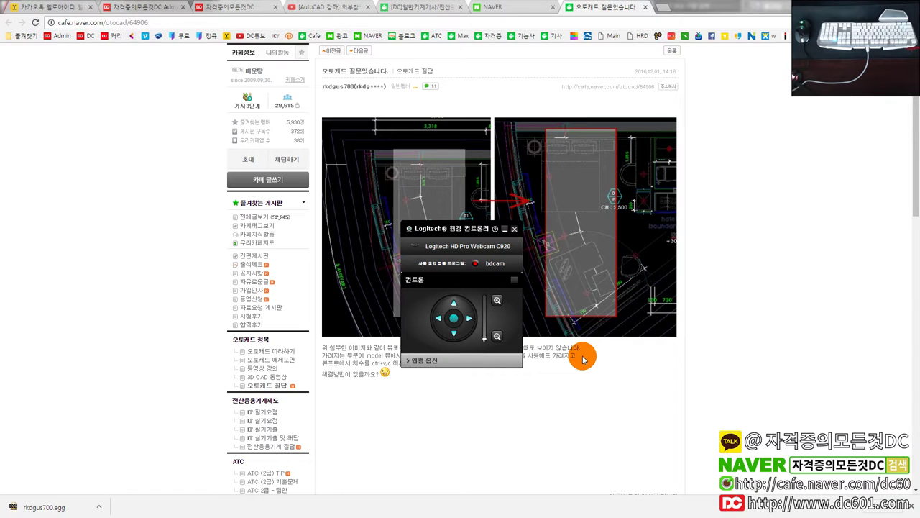
pyautogui.moveTo(437, 253); pyautogui.dragTo(16, 386)
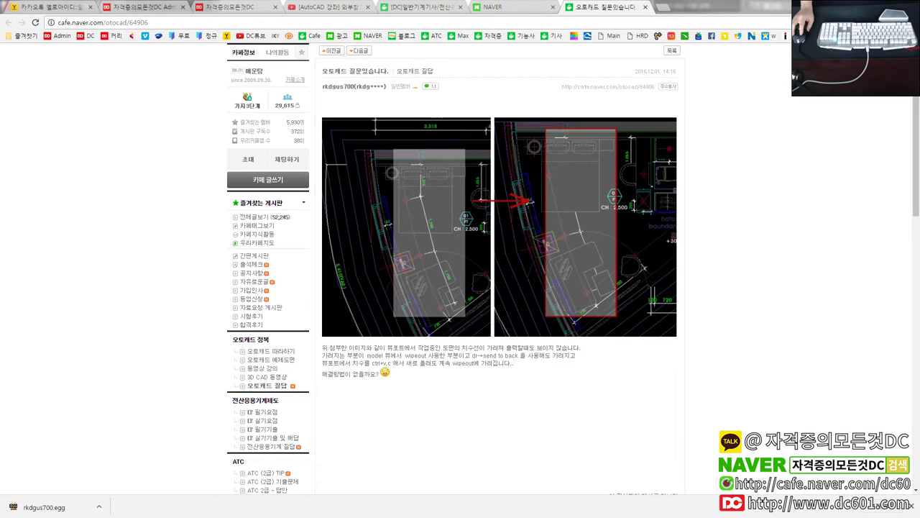
pyautogui.hotkey('alt', 'Tab')
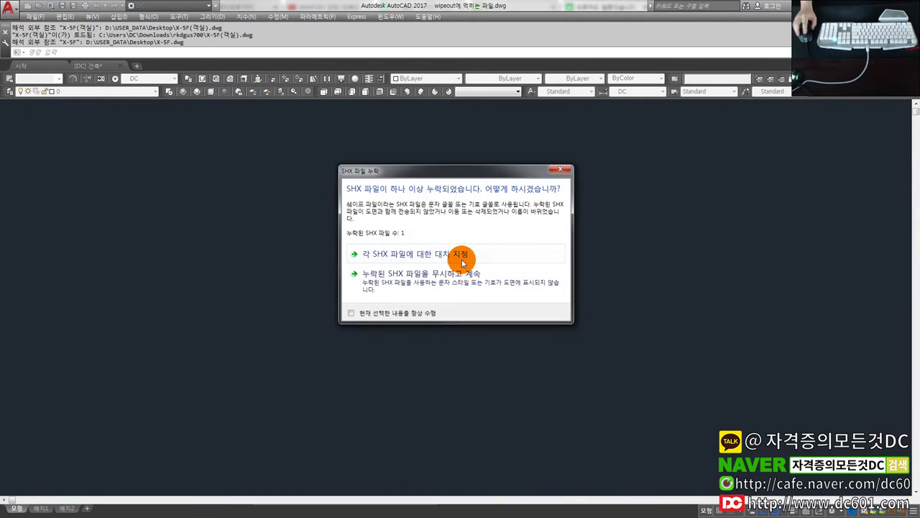
pyautogui.click(463, 255)
pyautogui.click(540, 237)
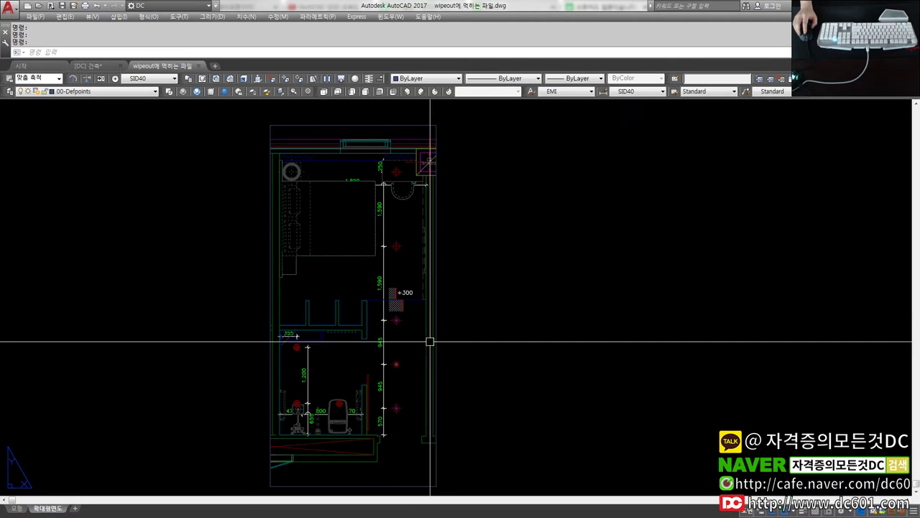
# Compare the floor plan in Model space and on the 확대평면도 layout
pyautogui.moveTo(427, 343); pyautogui.dragTo(536, 273, button='middle')
pyautogui.scroll(-2, 461, 323)
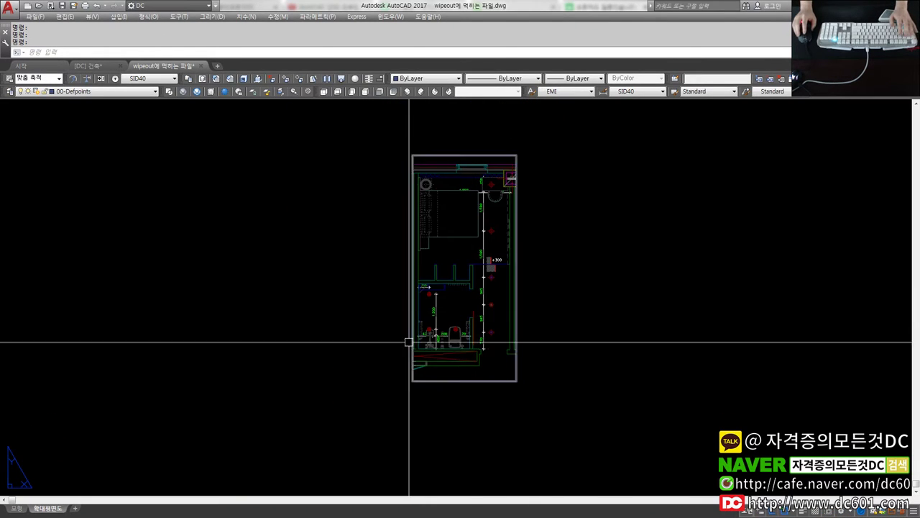
pyautogui.press('Escape')
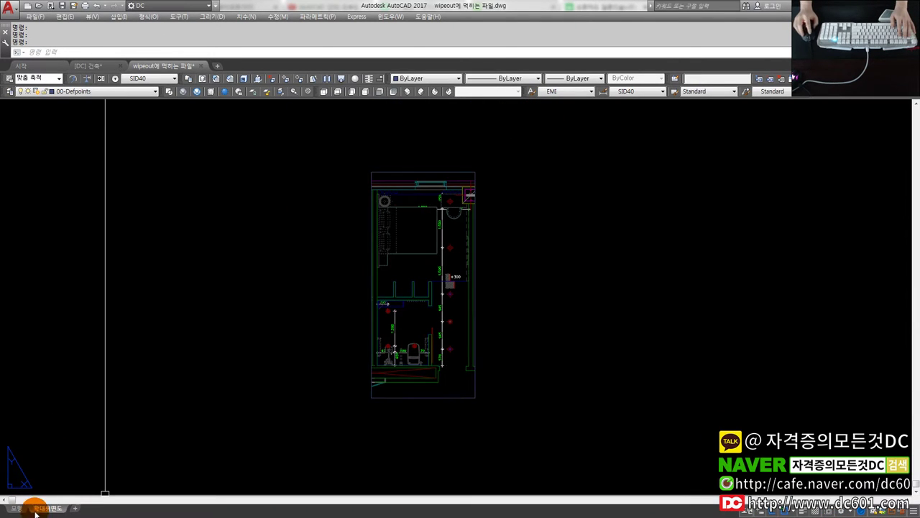
pyautogui.click(16, 508)
pyautogui.click(53, 508)
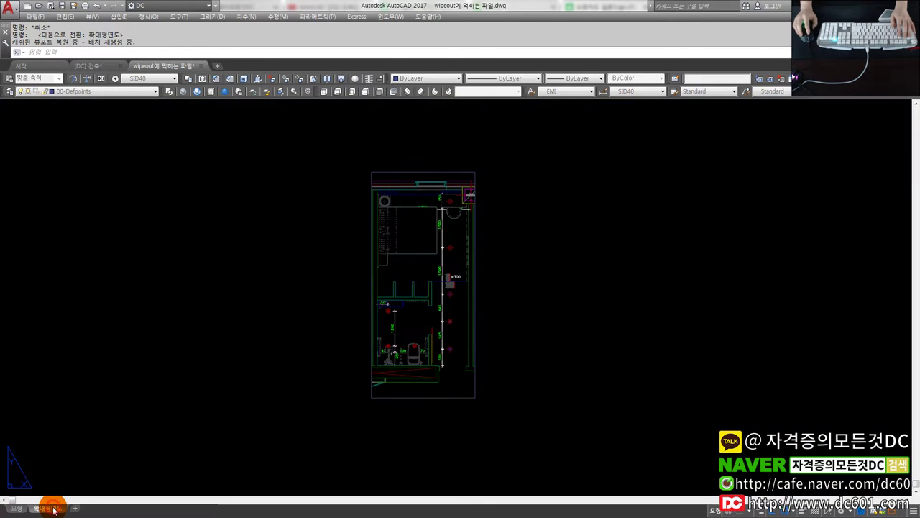
pyautogui.click(14, 508)
pyautogui.click(47, 508)
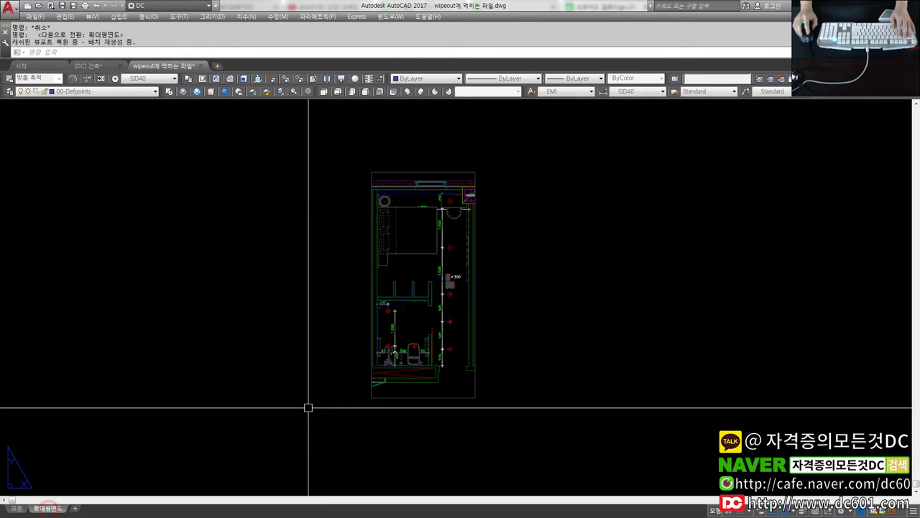
pyautogui.scroll(2, 461, 337)
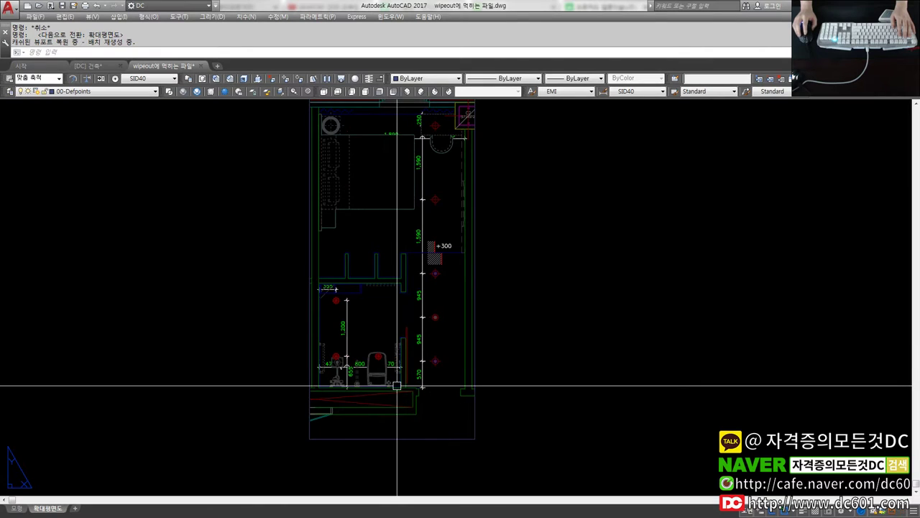
pyautogui.scroll(-1, 406, 380)
# Inspect the plan objects and the layout viewport frame, ending on the 확대평면도 layout
pyautogui.click(22, 511)
pyautogui.click(715, 417)
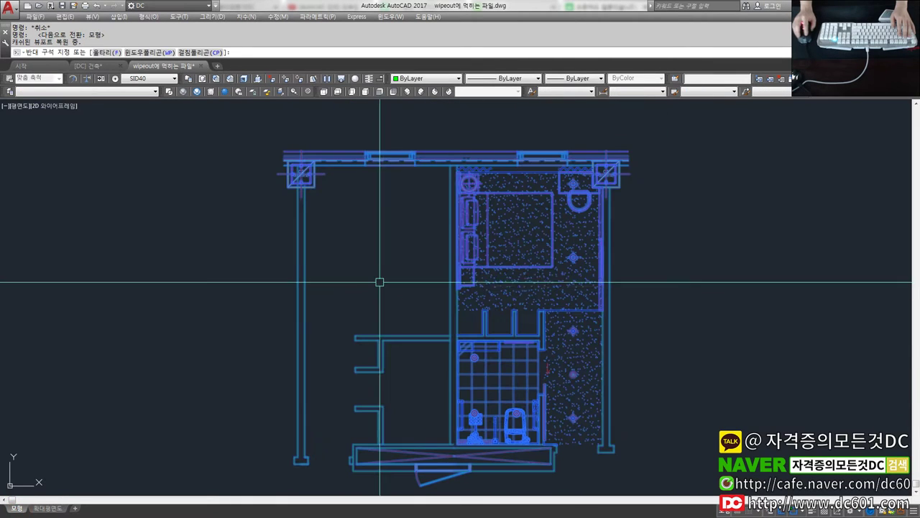
pyautogui.press('Escape')
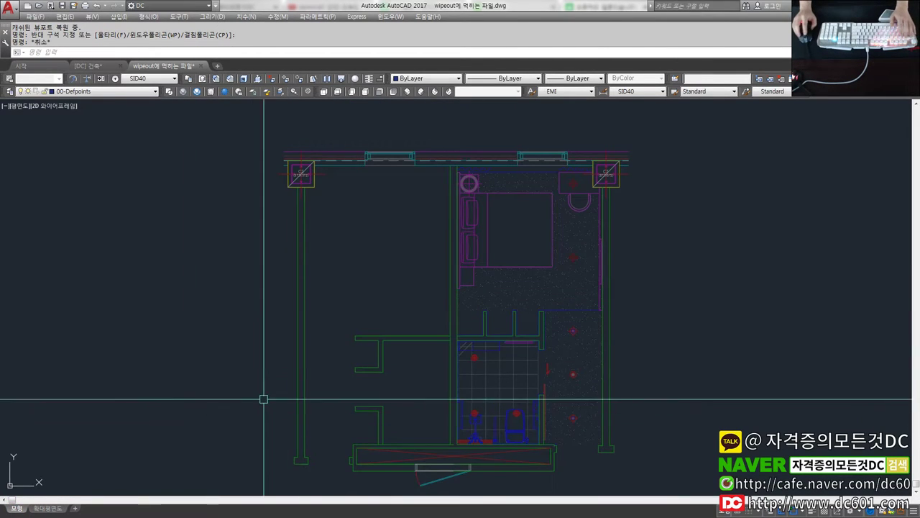
pyautogui.moveTo(263, 396); pyautogui.dragTo(222, 371, button='middle')
pyautogui.click(53, 509)
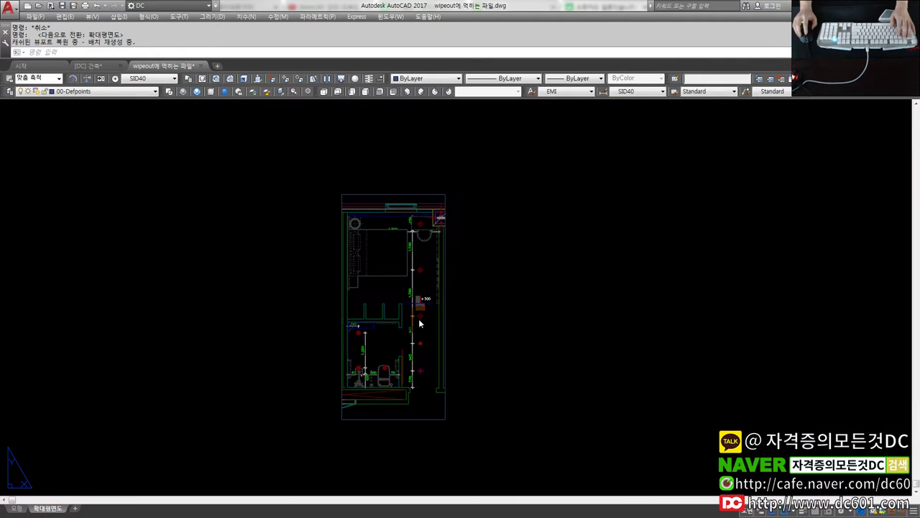
pyautogui.click(455, 421)
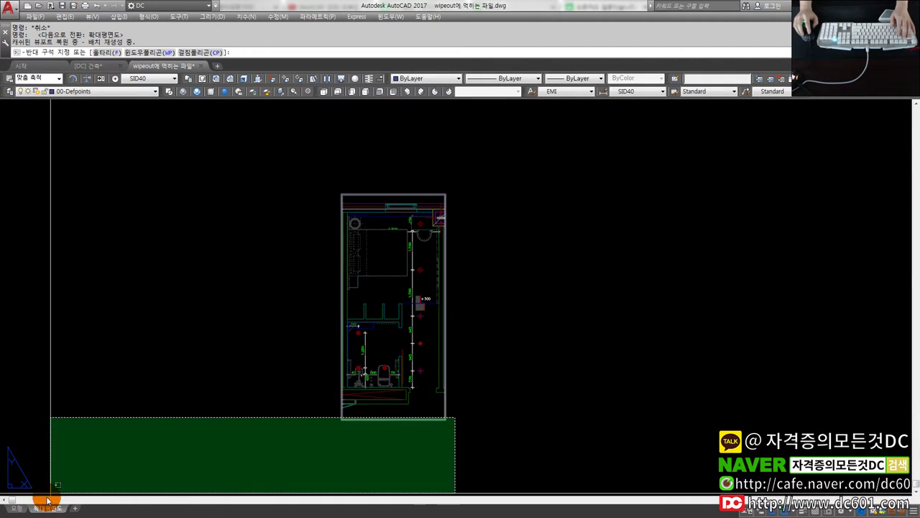
pyautogui.click(35, 491)
pyautogui.press('Escape')
pyautogui.click(15, 507)
pyautogui.click(50, 507)
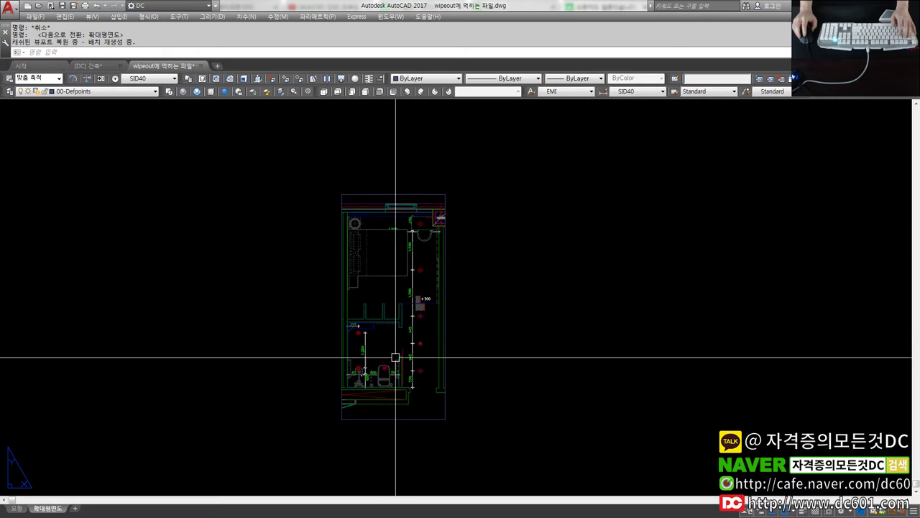
# Bring the 470 dimension and another toilet-area dimension to the front with DRAWORDER
pyautogui.scroll(1, 392, 370)
pyautogui.scroll(1, 375, 370)
pyautogui.scroll(3, 395, 370)
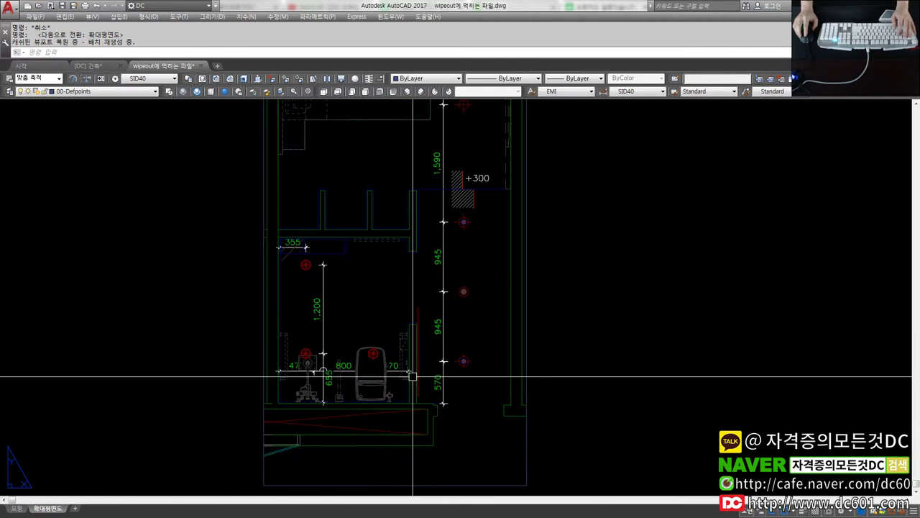
pyautogui.scroll(2, 359, 363)
pyautogui.write('dr')
pyautogui.press('Return')
pyautogui.click(376, 360)
pyautogui.click(317, 312)
pyautogui.press('Return')
pyautogui.write('f')
pyautogui.press('Return')
pyautogui.click(360, 331)
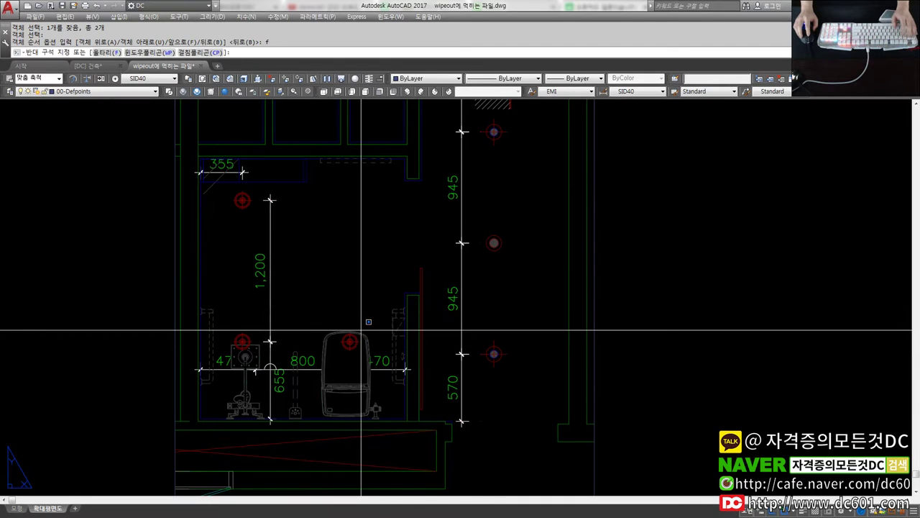
pyautogui.press('Escape')
# Show the Start page listing recent drawings
pyautogui.scroll(-1, 356, 339)
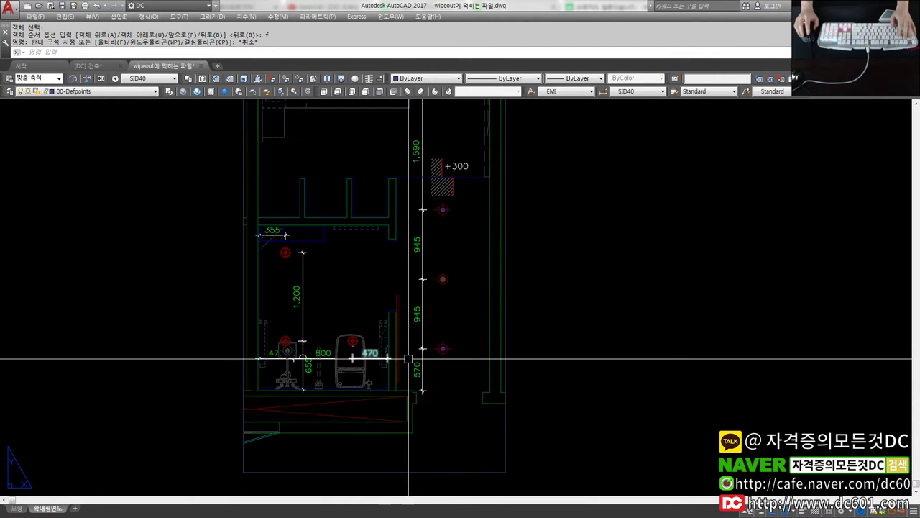
pyautogui.scroll(3, 316, 356)
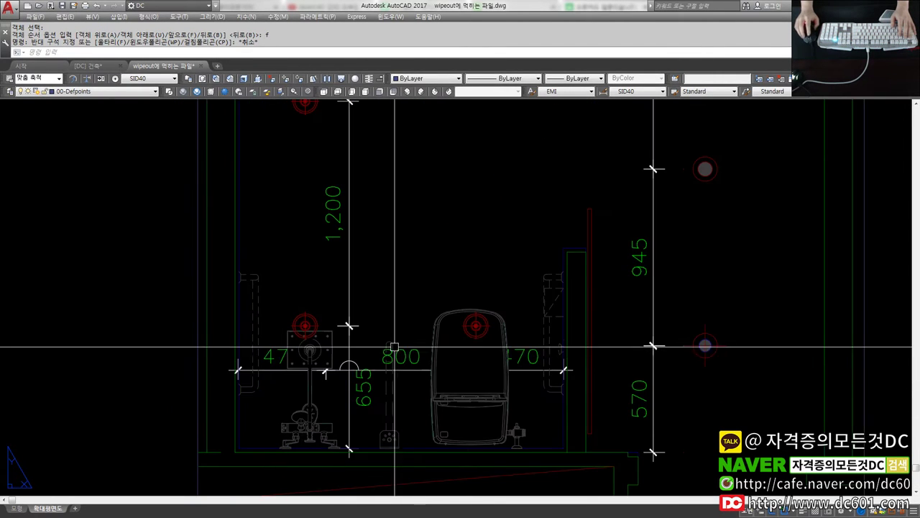
pyautogui.scroll(-3, 436, 333)
pyautogui.scroll(3, 437, 333)
pyautogui.scroll(-3, 394, 346)
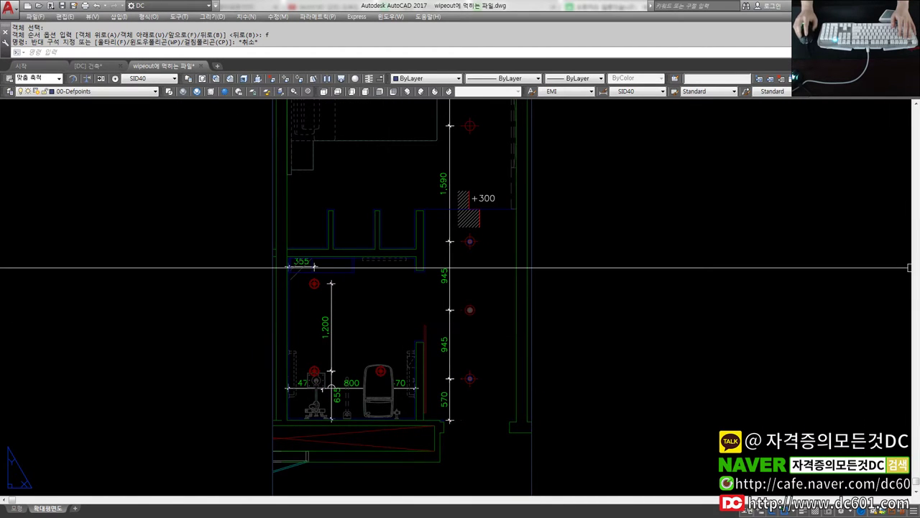
pyautogui.hotkey('ctrl', 'Tab')
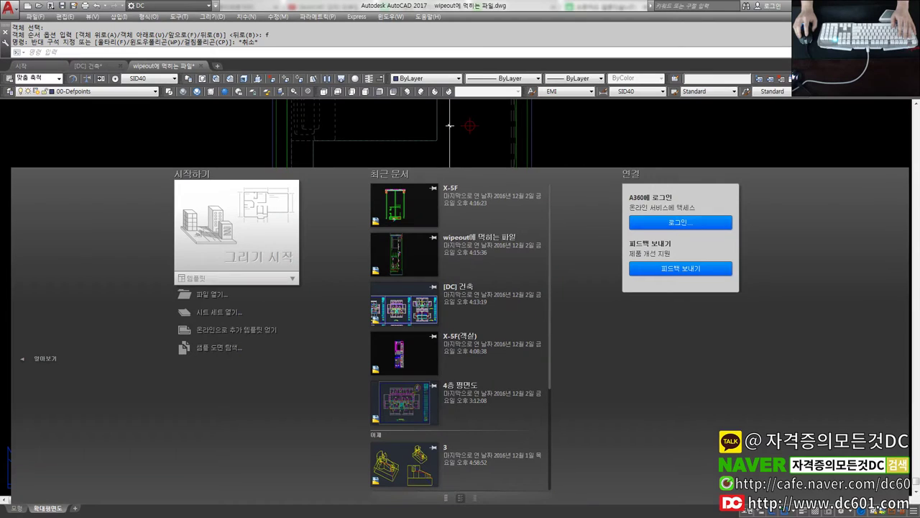
# Open X-5F from Recent Documents and zoom into the bathroom plan
pyautogui.click(450, 188)
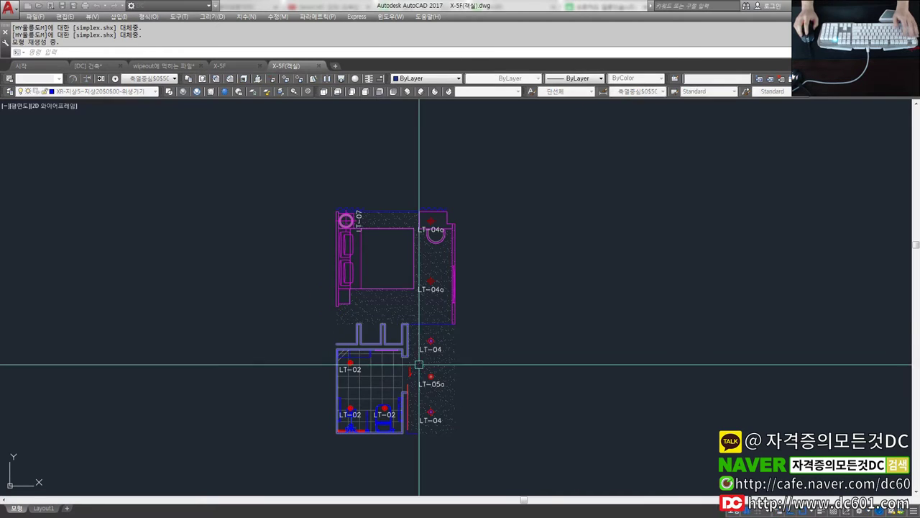
pyautogui.scroll(2, 399, 342)
pyautogui.scroll(2, 390, 353)
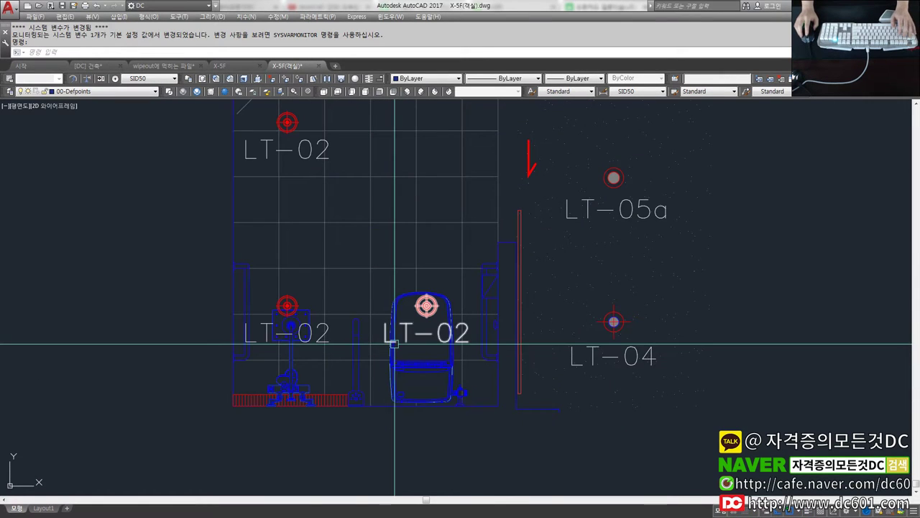
pyautogui.press('space')
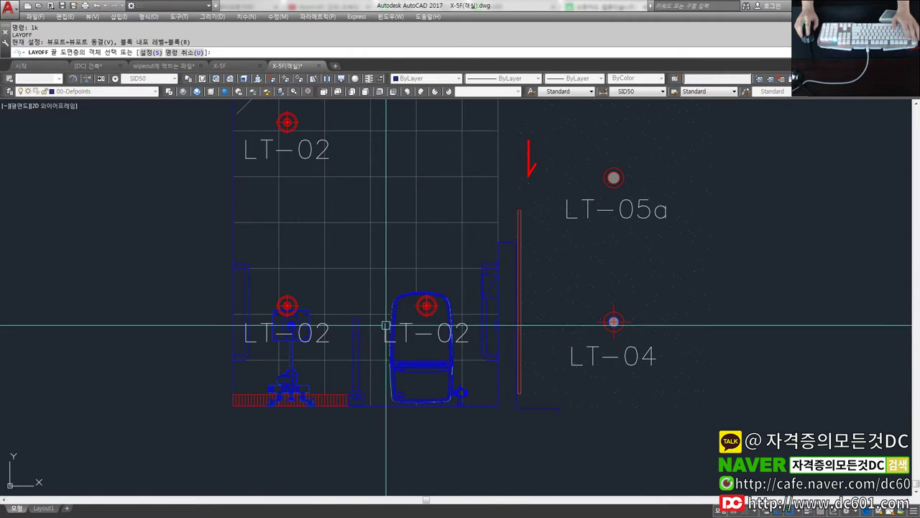
pyautogui.press('Escape')
pyautogui.press('Escape')
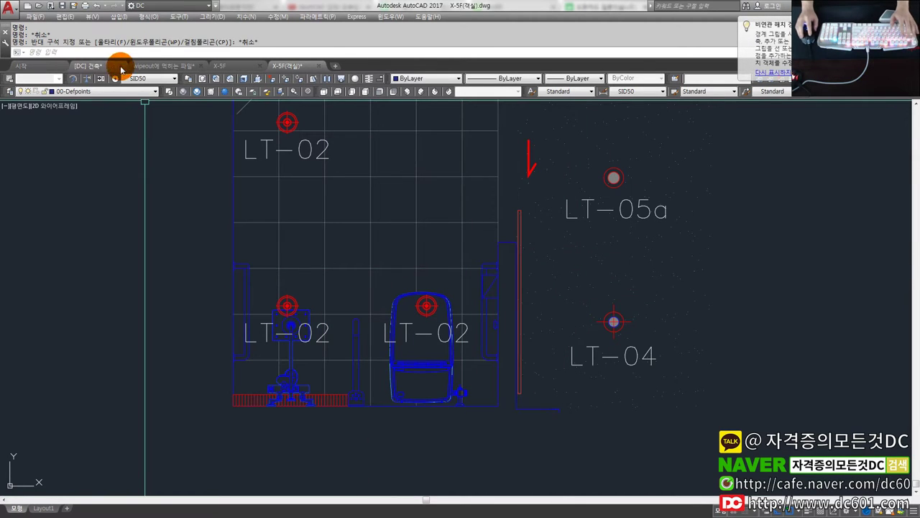
# Return to the wipeout drawing's 확대평면도 layout
pyautogui.click(163, 65)
pyautogui.scroll(-4, 341, 358)
pyautogui.click(363, 270)
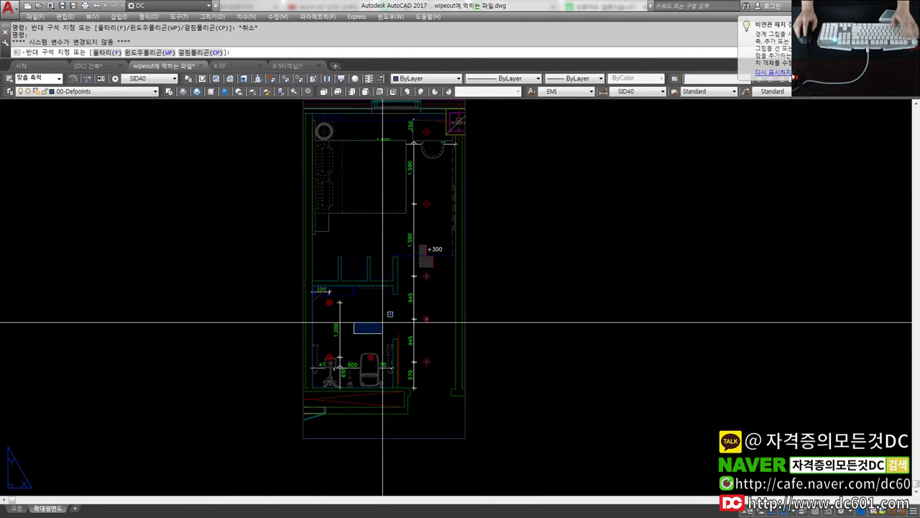
# Draw a new layout viewport with MV and activate the left viewport
pyautogui.press('Escape')
pyautogui.write('mv')
pyautogui.press('Return')
pyautogui.click(479, 409)
pyautogui.click(570, 188)
pyautogui.press('Escape')
pyautogui.scroll(2, 535, 333)
pyautogui.doubleClick(266, 317)
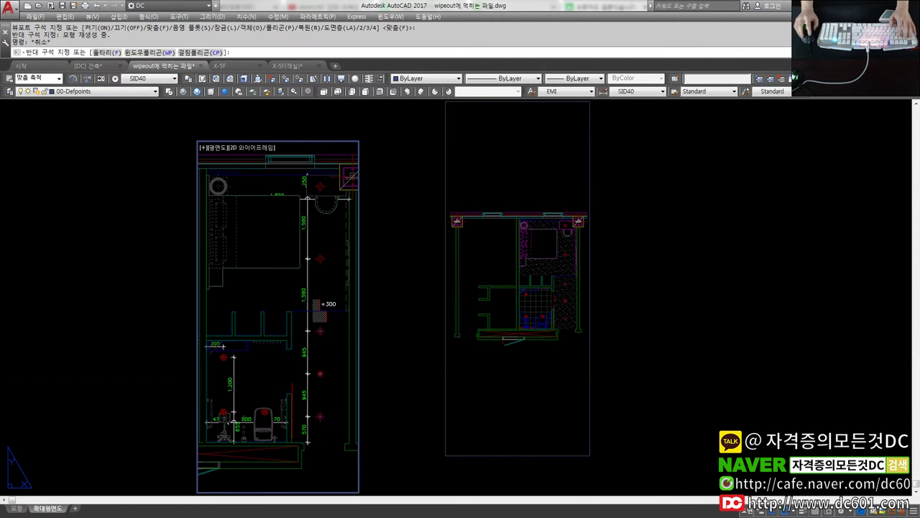
# Select the right viewport and set its scale to 1:50
pyautogui.click(72, 92)
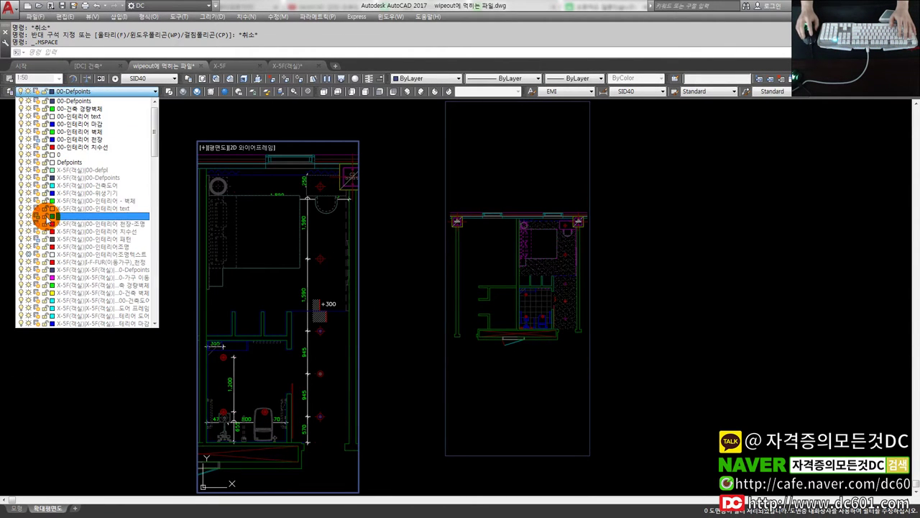
pyautogui.click(248, 290)
pyautogui.moveTo(356, 308); pyautogui.dragTo(373, 267, button='middle')
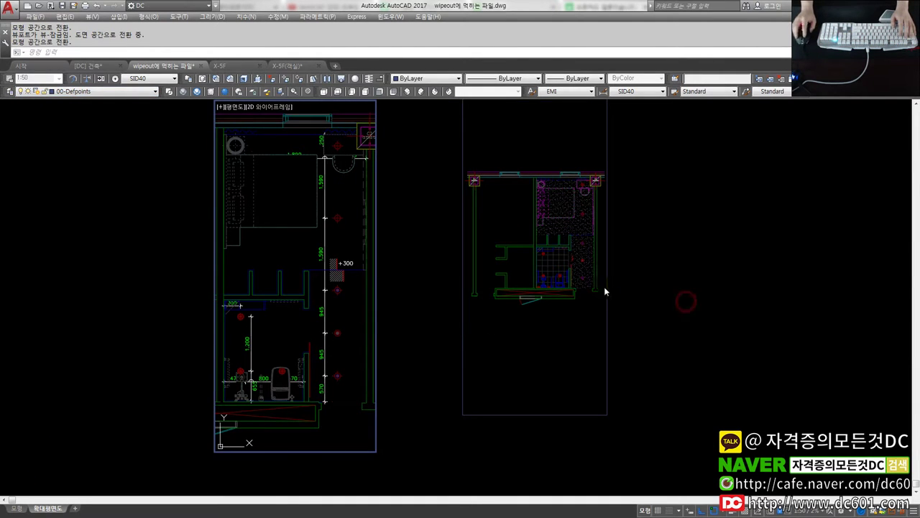
pyautogui.moveTo(394, 280); pyautogui.dragTo(508, 295)
pyautogui.moveTo(677, 279); pyautogui.dragTo(592, 338)
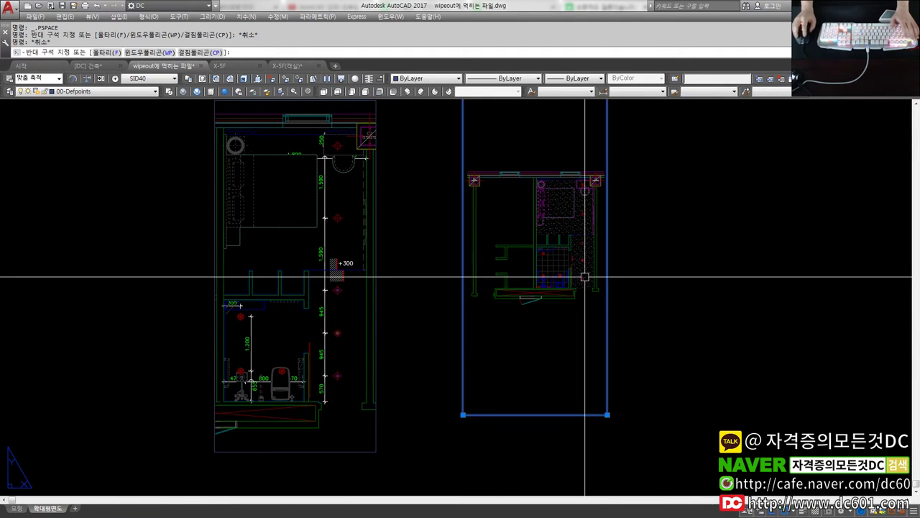
pyautogui.click(57, 79)
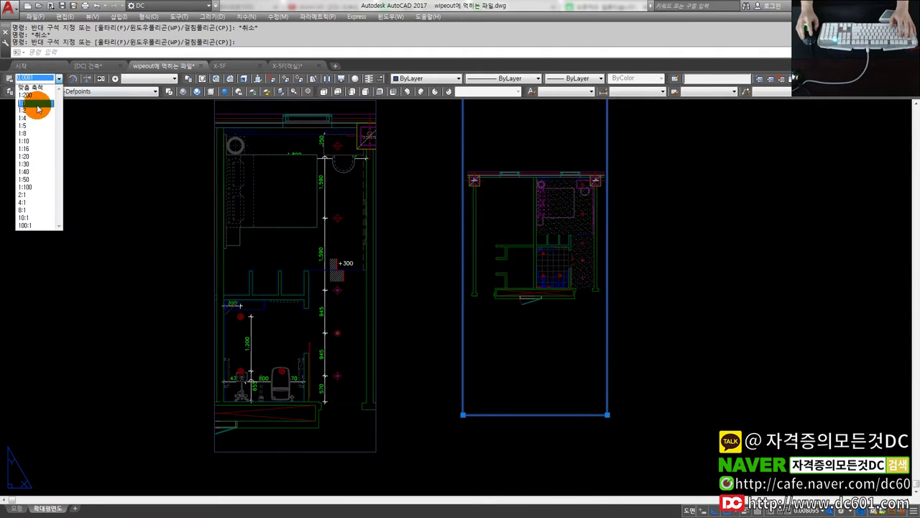
pyautogui.click(31, 182)
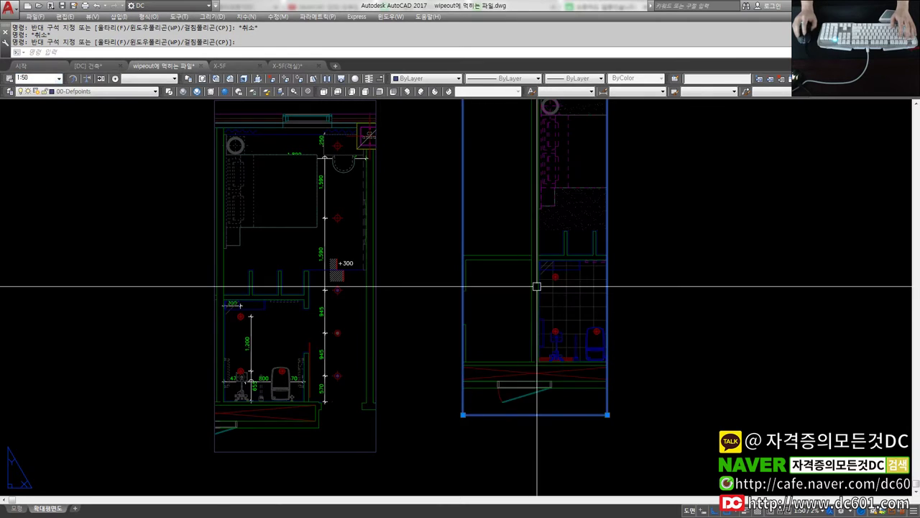
pyautogui.moveTo(606, 418); pyautogui.dragTo(488, 393, button='middle')
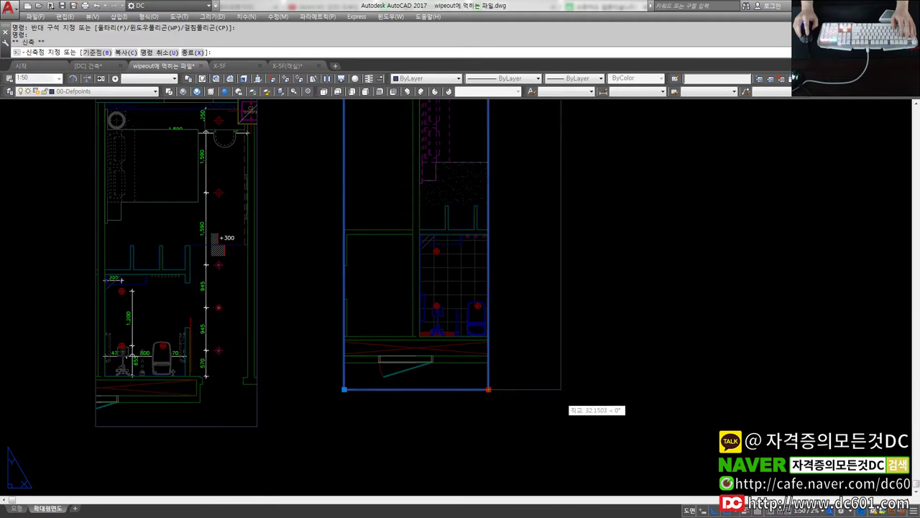
# Add a 36,345 linear dimension between the two bathroom light symbols
pyautogui.scroll(5, 417, 308)
pyautogui.write('w')
pyautogui.press('Return')
pyautogui.click(419, 309)
pyautogui.click(524, 317)
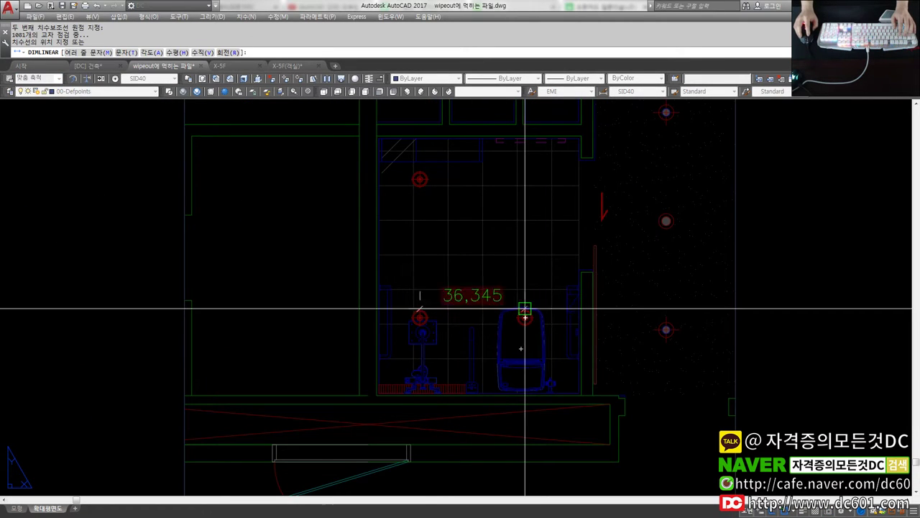
pyautogui.click(532, 350)
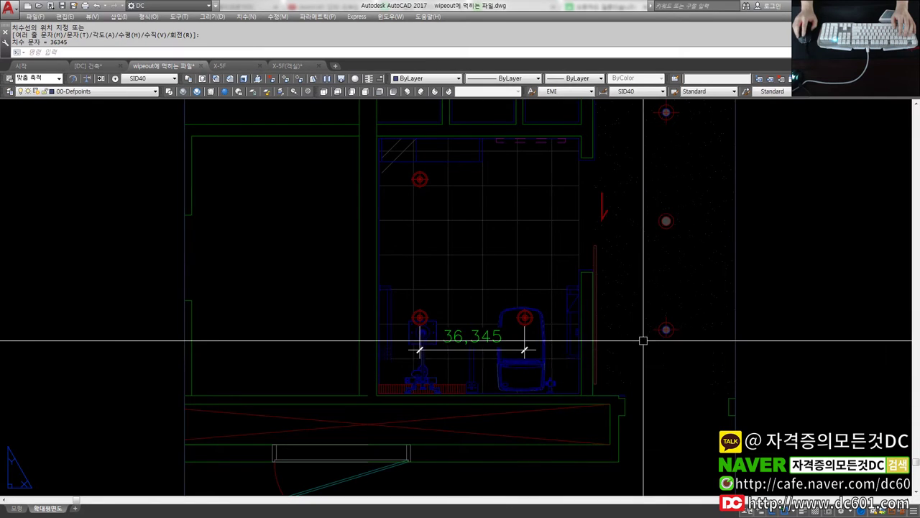
pyautogui.scroll(-2, 655, 338)
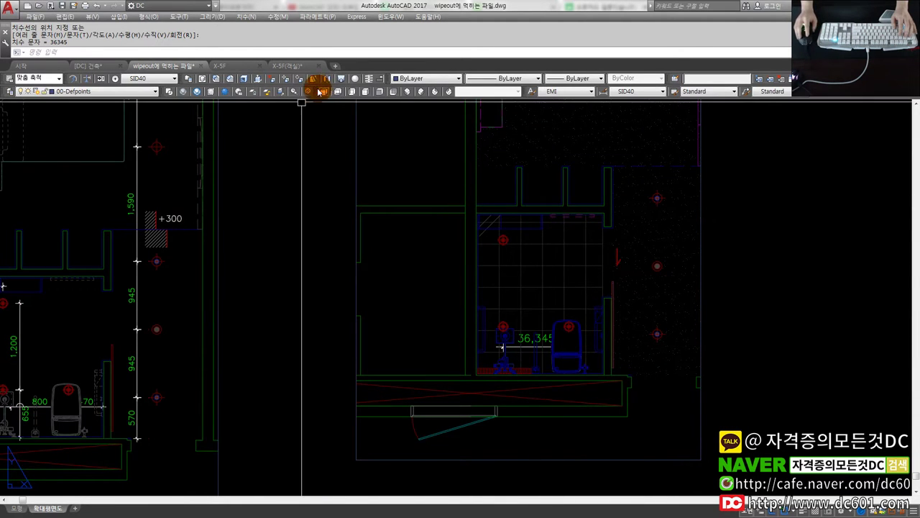
pyautogui.click(287, 64)
# Try erasing the middle LT-02 label, then turn the light symbol layer off and all layers back on
pyautogui.scroll(2, 425, 302)
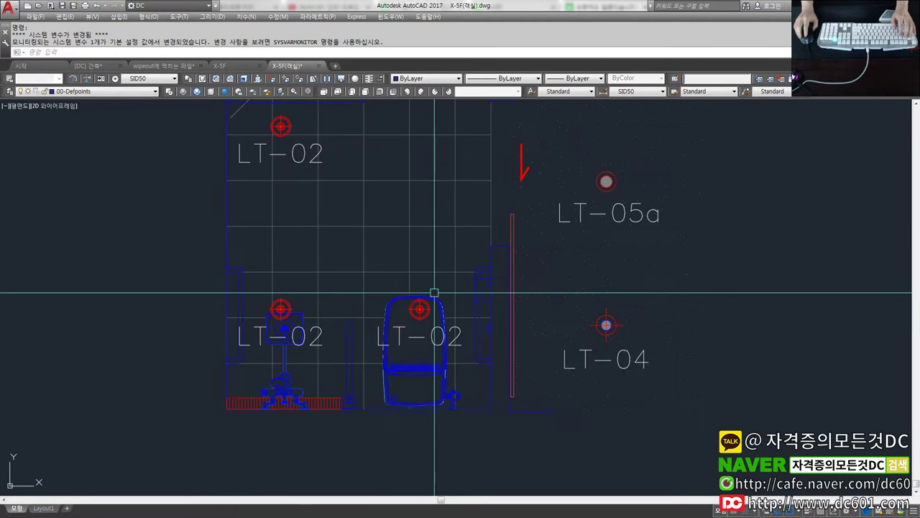
pyautogui.scroll(2, 436, 288)
pyautogui.write('e')
pyautogui.press('Return')
pyautogui.click(432, 351)
pyautogui.press('Escape')
pyautogui.press('Escape')
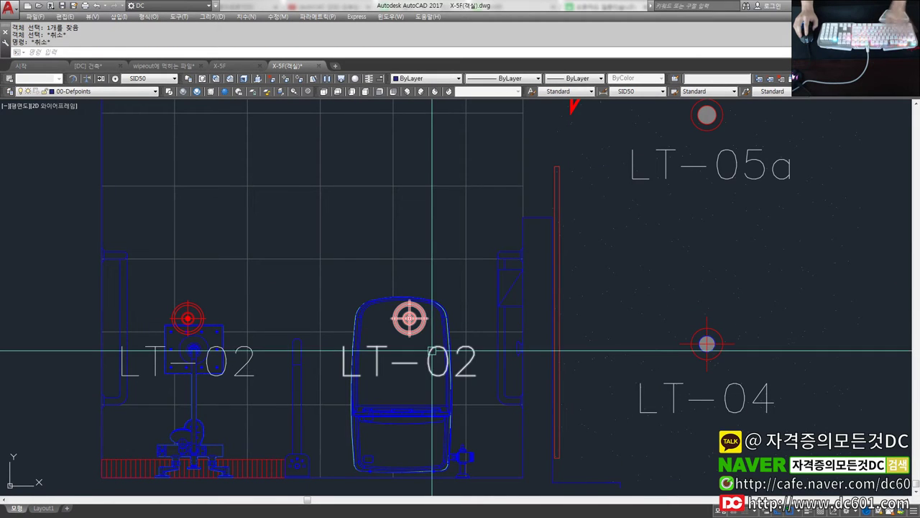
pyautogui.write('layoff')
pyautogui.press('Return')
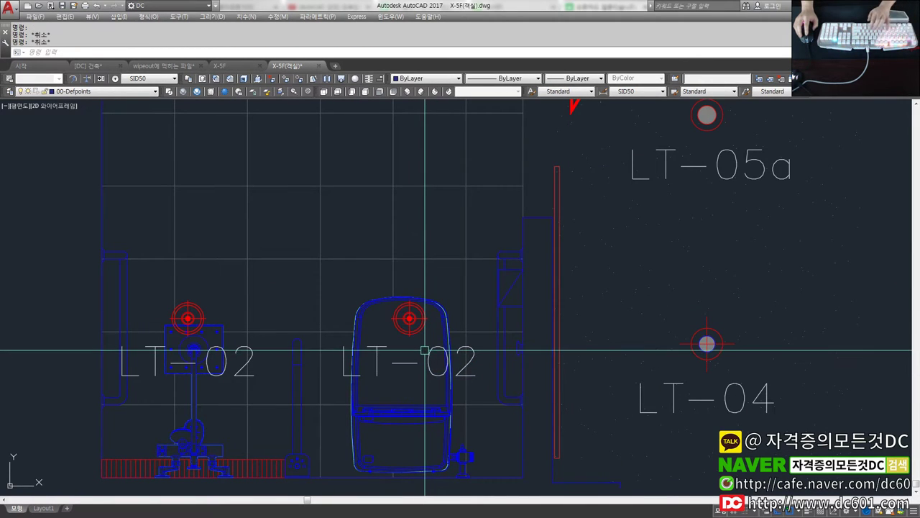
pyautogui.click(427, 354)
pyautogui.press('Return')
pyautogui.write('layon')
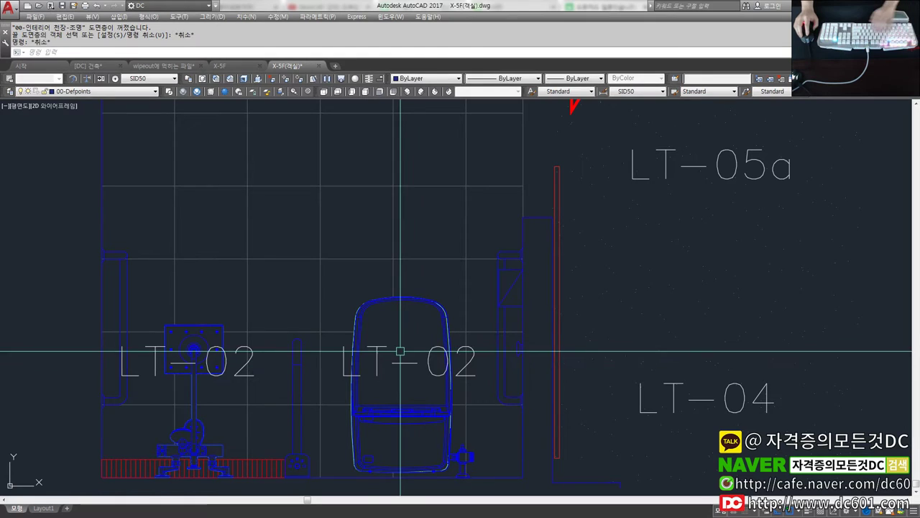
pyautogui.press('Return')
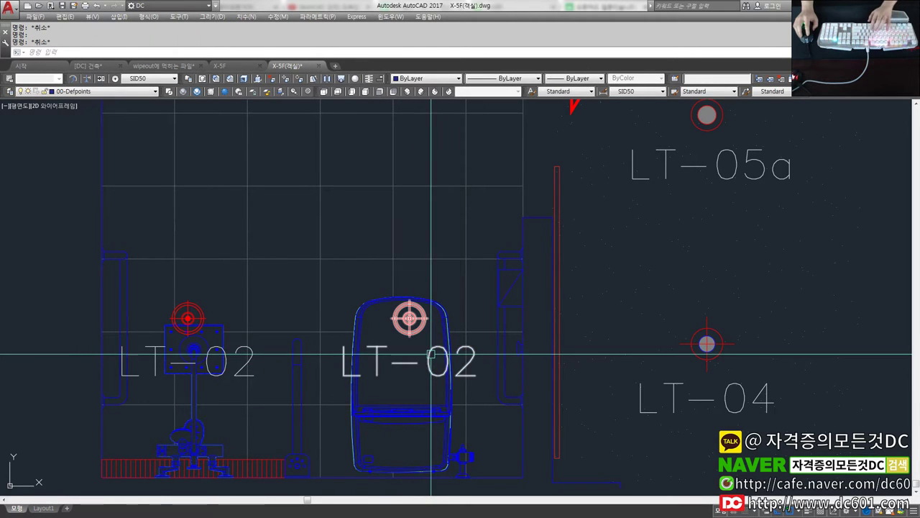
# Turn off the light symbol layer again, then undo to restore the light symbols
pyautogui.write('1k')
pyautogui.press('Return')
pyautogui.click(430, 356)
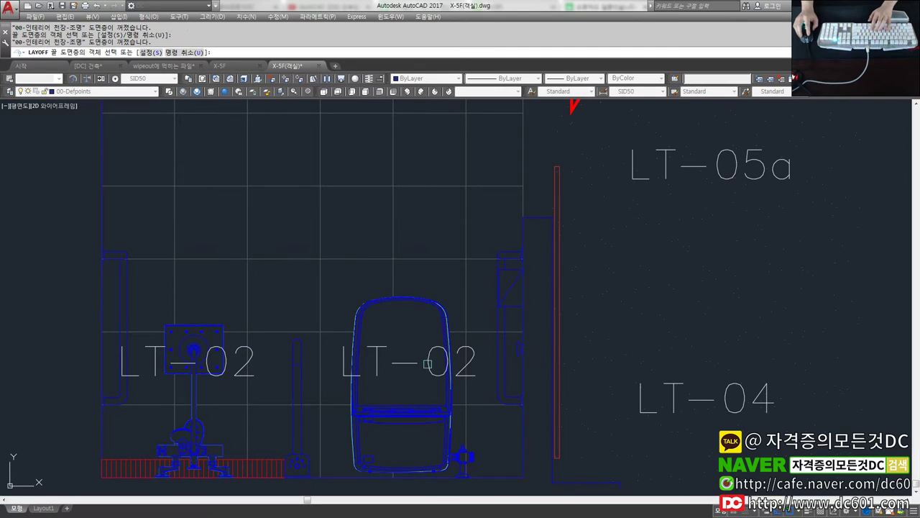
pyautogui.press('Escape')
pyautogui.hotkey('ctrl', 'z')
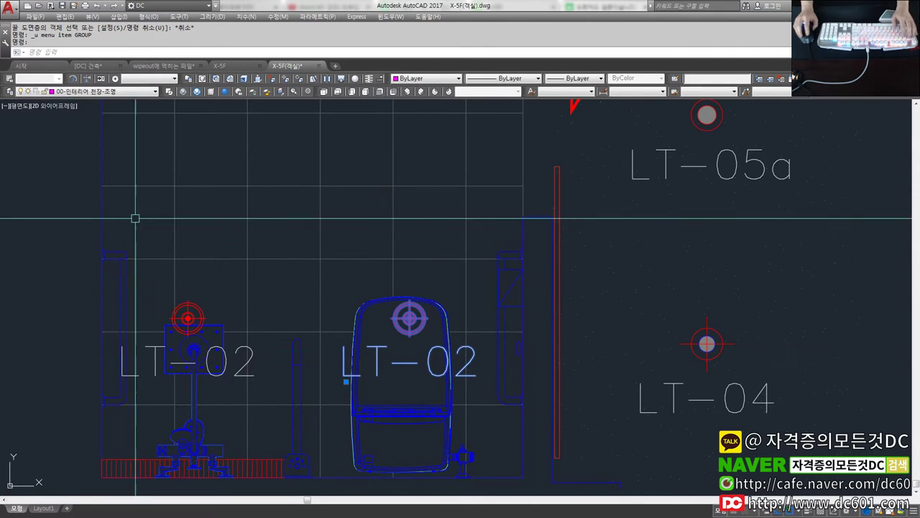
pyautogui.press('Escape')
pyautogui.press('Escape')
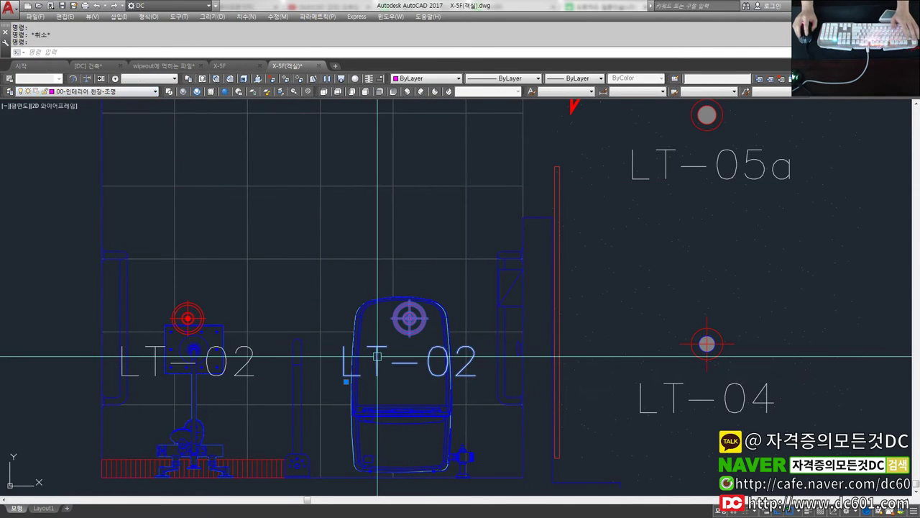
pyautogui.scroll(-2, 414, 339)
pyautogui.scroll(-2, 295, 349)
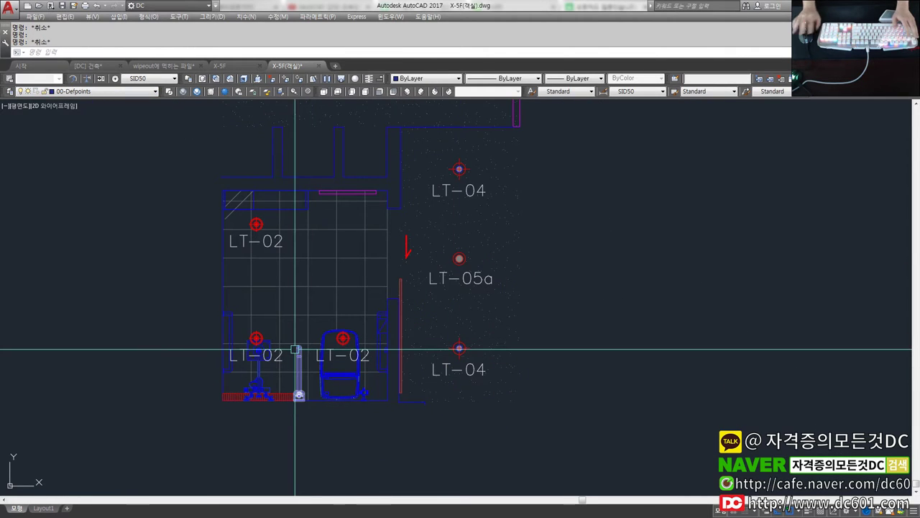
pyautogui.scroll(1, 273, 343)
# Explode the left LT-02 light symbol
pyautogui.write('x')
pyautogui.press('Return')
pyautogui.click(243, 334)
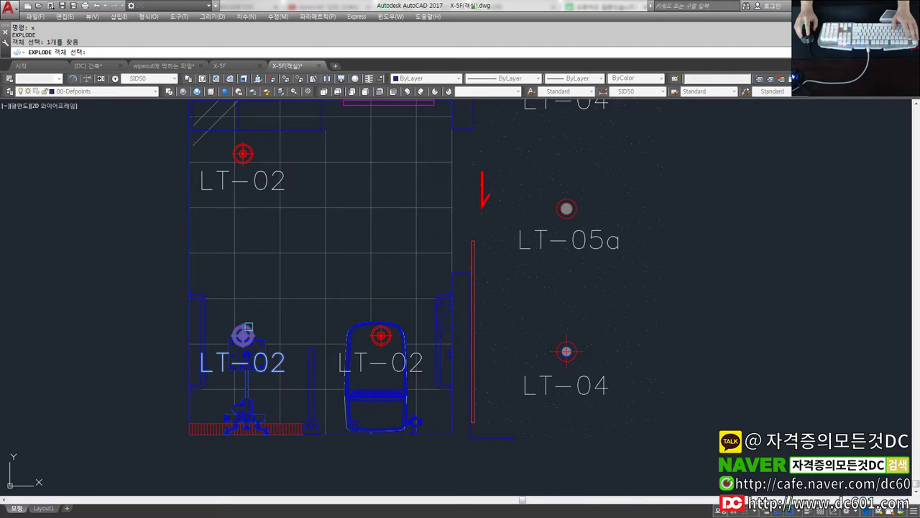
pyautogui.press('Return')
# Turn off the layer holding the LT labels with LAYOFF
pyautogui.write('layoff')
pyautogui.press('Return')
pyautogui.click(244, 362)
pyautogui.press('Escape')
# Try dragging the toilet fixture, then cancel the move
pyautogui.scroll(2, 316, 352)
pyautogui.scroll(-2, 359, 363)
pyautogui.click(361, 365)
pyautogui.moveTo(361, 364); pyautogui.dragTo(467, 431)
pyautogui.press('Escape')
pyautogui.press('Escape')
pyautogui.scroll(-1, 337, 273)
pyautogui.scroll(-1, 315, 273)
# Copy the toilet fixture to a spot below the room
pyautogui.click(314, 273)
pyautogui.write('co')
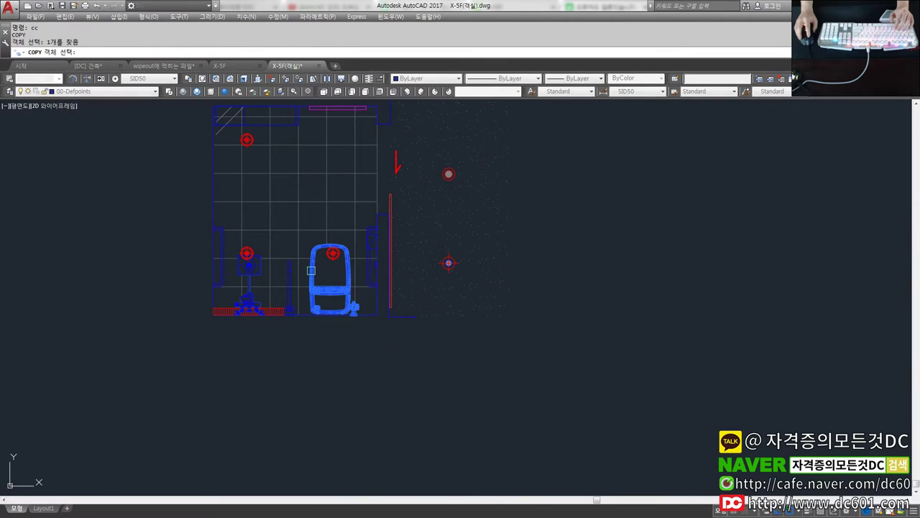
pyautogui.click(328, 390)
pyautogui.scroll(3, 338, 390)
pyautogui.press('Escape')
pyautogui.click(293, 349)
pyautogui.press('Escape')
pyautogui.scroll(-1, 304, 372)
pyautogui.scroll(-1, 328, 372)
# Move the toilet copy further below the room
pyautogui.write('m')
pyautogui.press('space')
pyautogui.click(339, 208)
pyautogui.press('space')
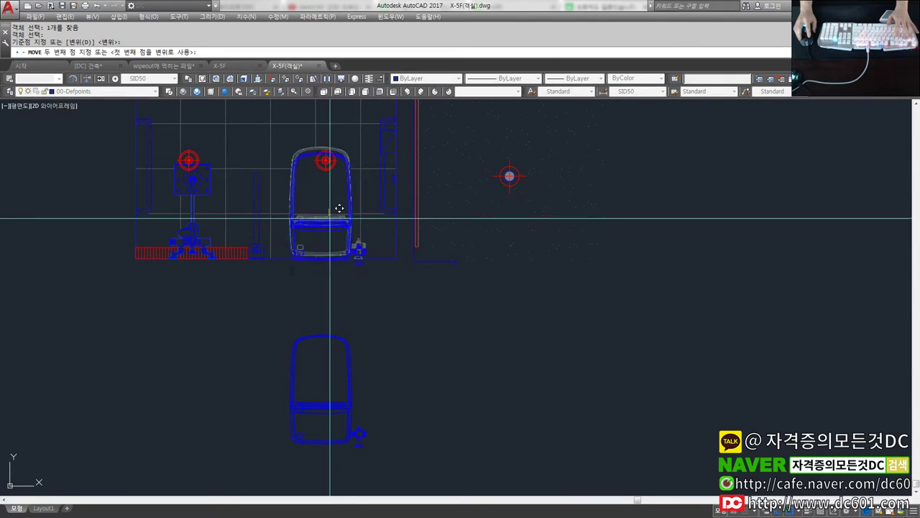
pyautogui.click(378, 325)
pyautogui.click(359, 266)
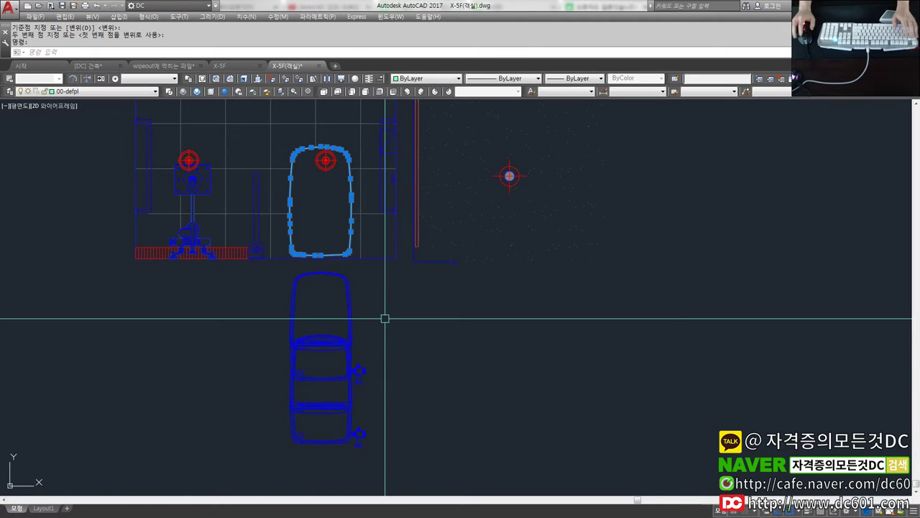
pyautogui.press('Escape')
pyautogui.scroll(-1, 385, 317)
pyautogui.scroll(1, 423, 402)
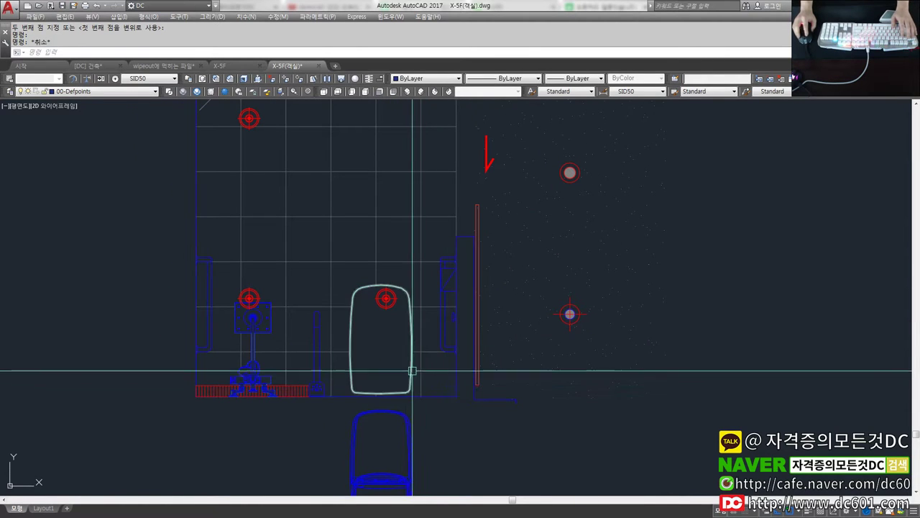
# Select the toilet outline, then clear it and pan the view
pyautogui.click(411, 369)
pyautogui.moveTo(410, 317); pyautogui.dragTo(411, 360, button='middle')
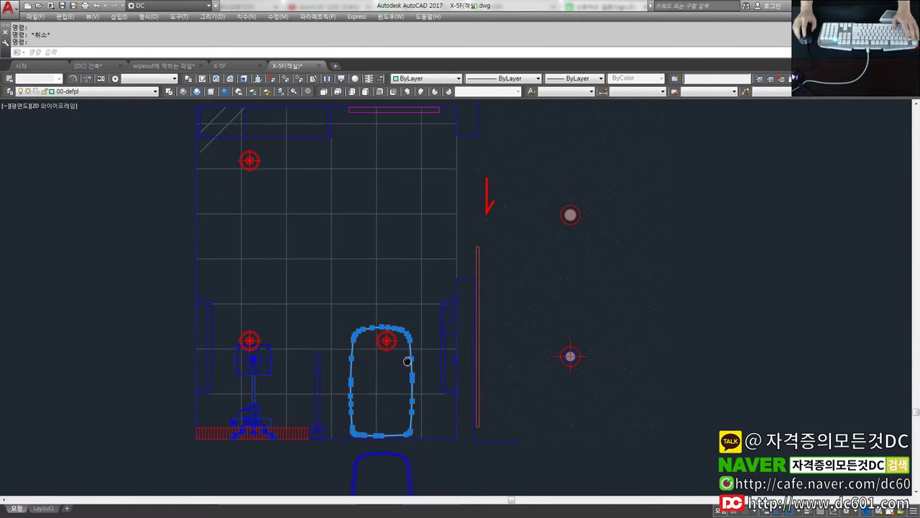
pyautogui.press('Escape')
pyautogui.moveTo(411, 304); pyautogui.dragTo(411, 334, button='middle')
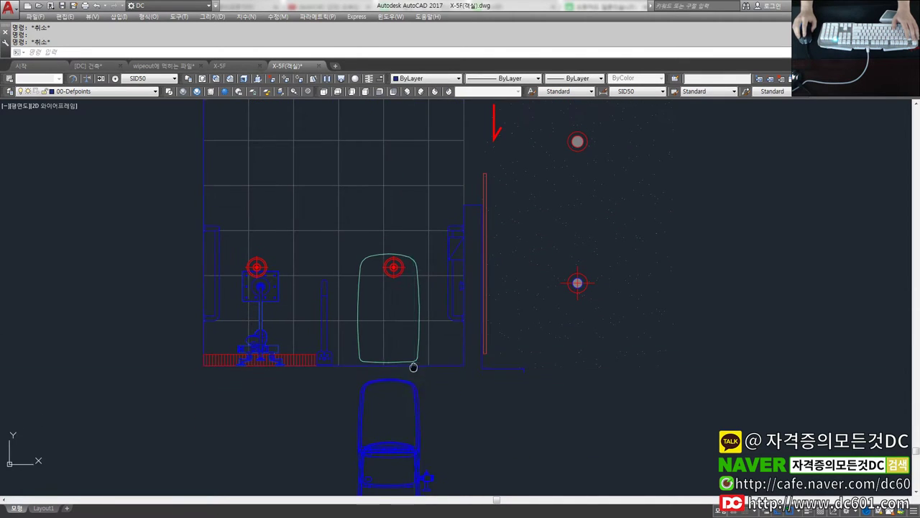
pyautogui.scroll(2, 398, 364)
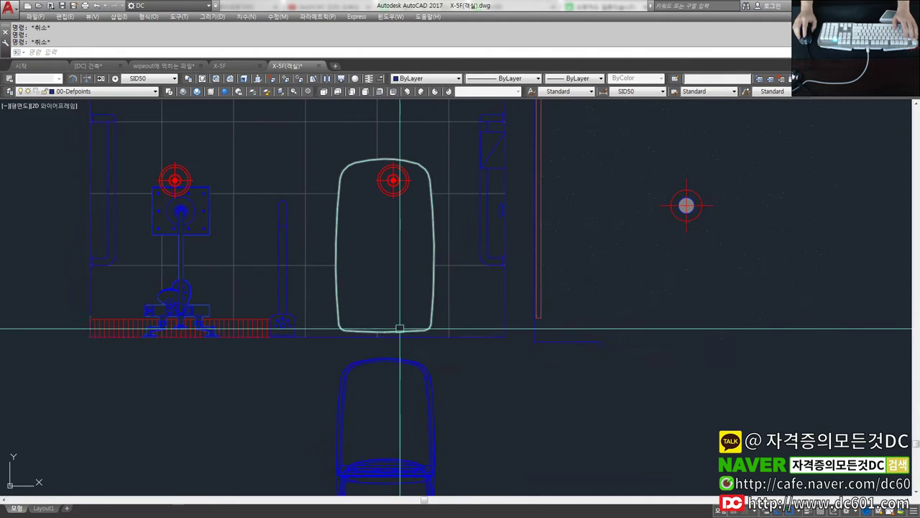
pyautogui.scroll(-2, 385, 331)
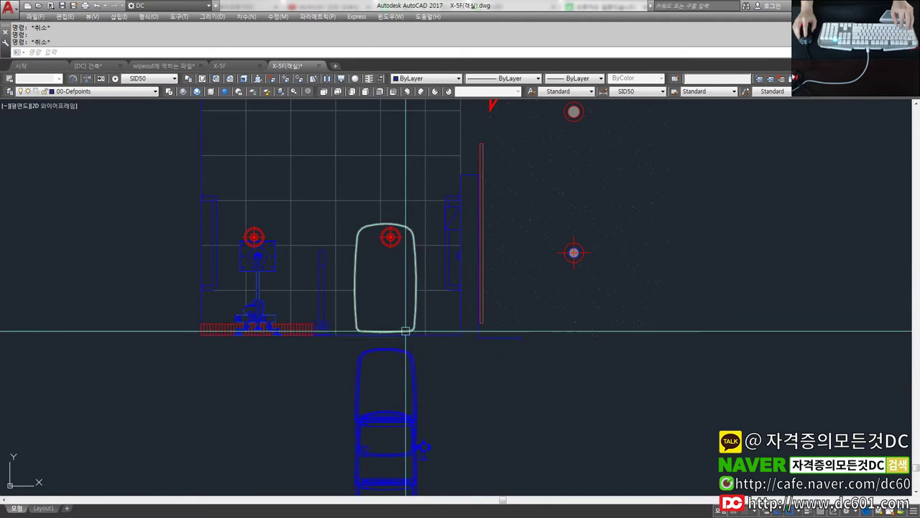
pyautogui.moveTo(498, 429); pyautogui.dragTo(432, 351, button='middle')
# Erase the cyan toilet outline, then undo the erase
pyautogui.write('e')
pyautogui.press('Return')
pyautogui.click(351, 237)
pyautogui.press('Return')
pyautogui.hotkey('ctrl', 'z')
pyautogui.moveTo(355, 248); pyautogui.dragTo(388, 324, button='middle')
pyautogui.moveTo(317, 279); pyautogui.dragTo(344, 314, button='middle')
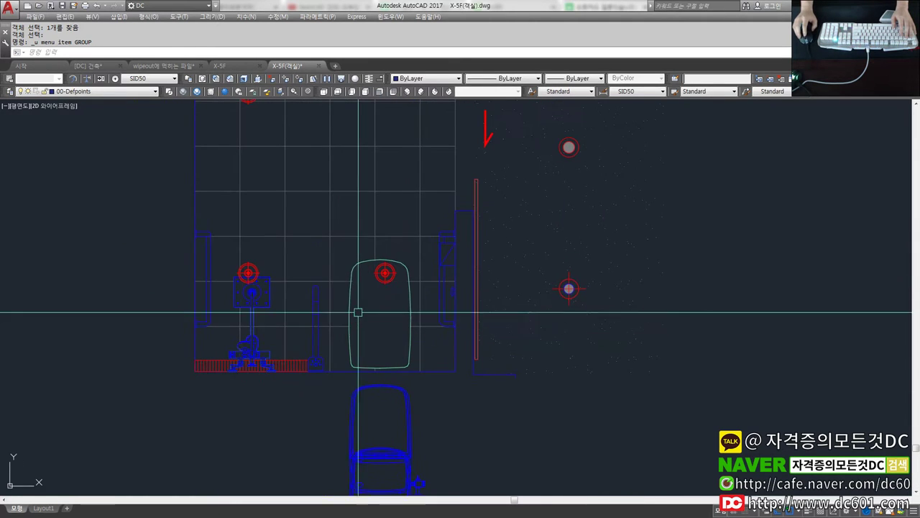
# Erase the cyan toilet outline
pyautogui.write('e')
pyautogui.press('Return')
pyautogui.click(412, 360)
pyautogui.press('Return')
# Move the lower toilet copy back up into the room
pyautogui.write('m')
pyautogui.press('Return')
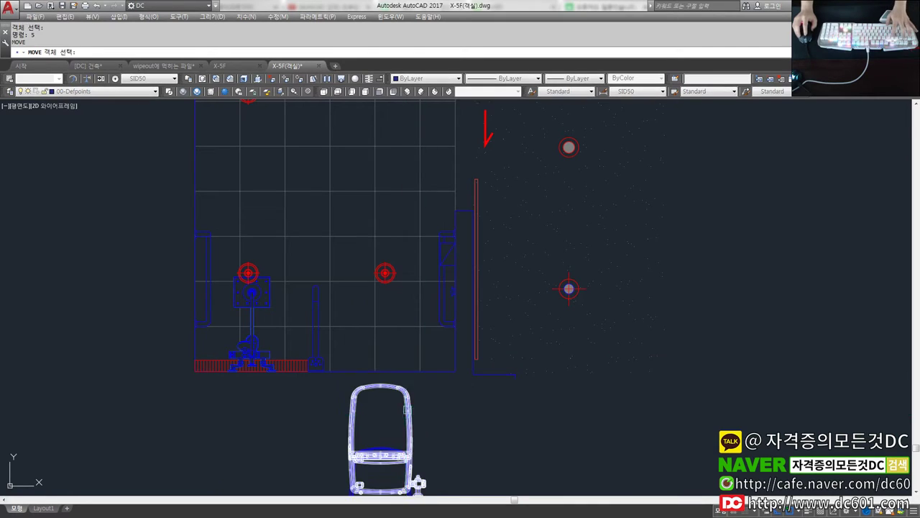
pyautogui.click(421, 429)
pyautogui.press('Return')
pyautogui.click(512, 479)
pyautogui.click(512, 353)
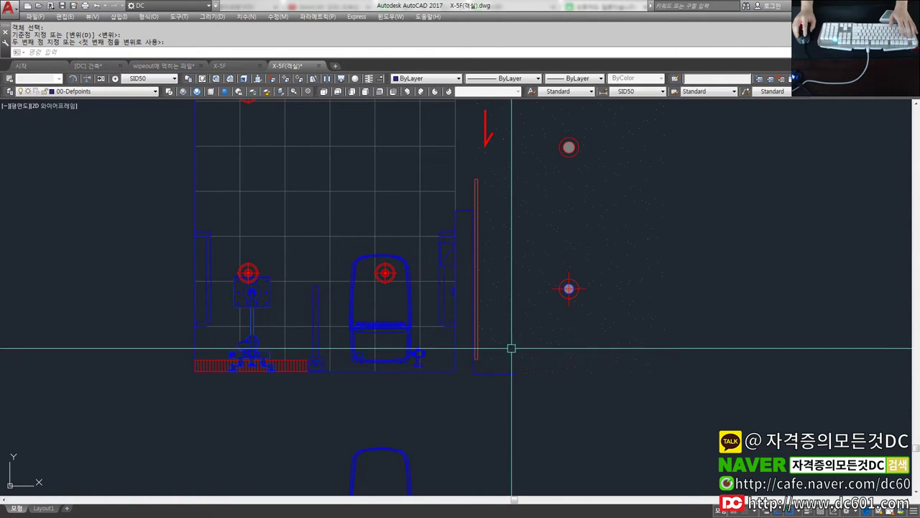
# Abandon the draw-order change on the toilet and undo back to the whole-room view
pyautogui.write('dr')
pyautogui.press('Return')
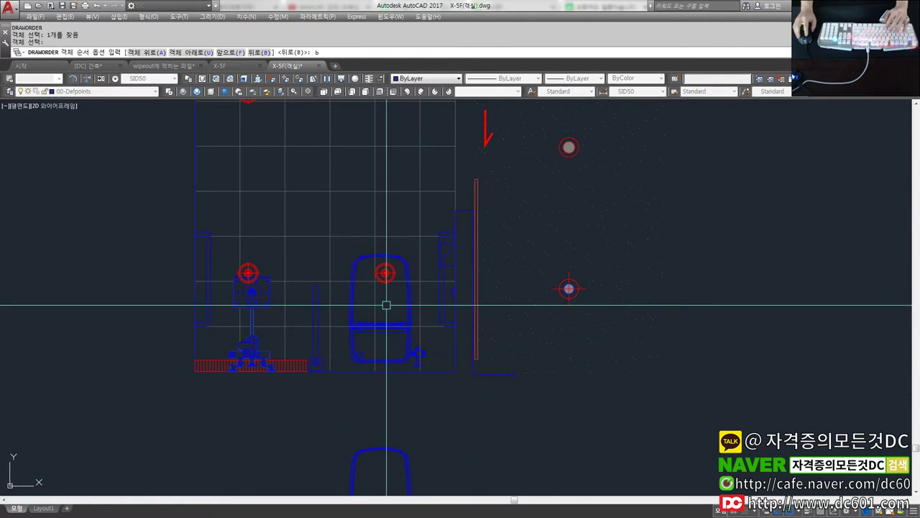
pyautogui.click(390, 314)
pyautogui.press('Return')
pyautogui.press('Escape')
pyautogui.hotkey('ctrl', 'z')
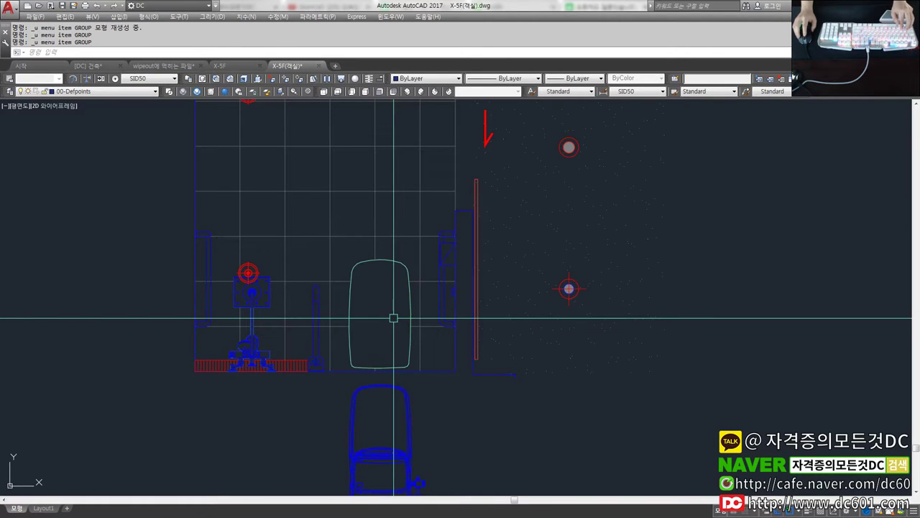
pyautogui.hotkey('ctrl', 'z')
pyautogui.hotkey('ctrl', 'z')
pyautogui.hotkey('ctrl', 'z')
pyautogui.hotkey('ctrl', 'z')
pyautogui.hotkey('ctrl', 'z')
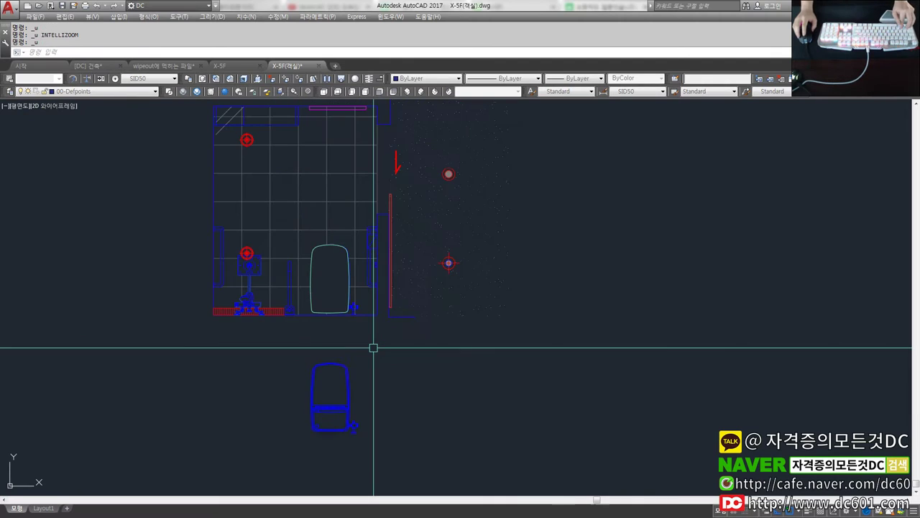
pyautogui.hotkey('ctrl', 'z')
# Move the toilet block lower down
pyautogui.hotkey('ctrl', 'z')
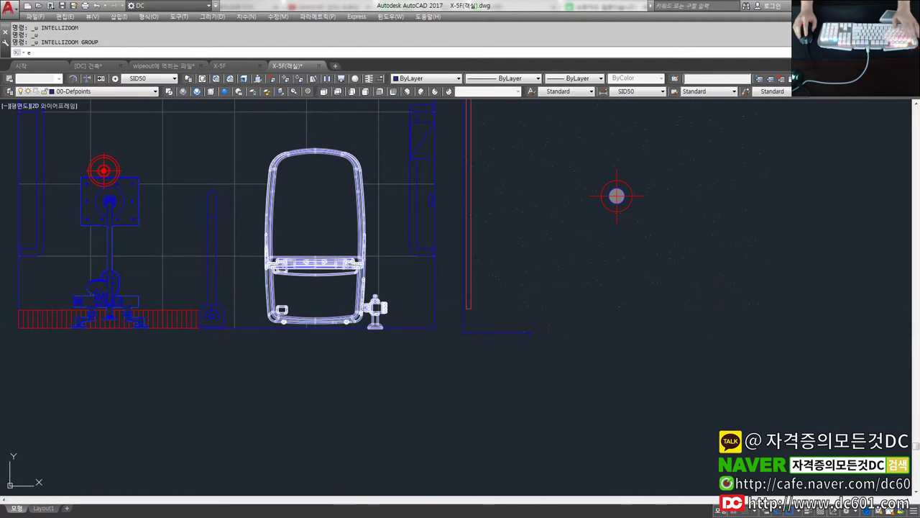
pyautogui.write('5')
pyautogui.press('Escape')
pyautogui.write('m')
pyautogui.press('space')
pyautogui.click(331, 323)
pyautogui.press('space')
pyautogui.click(331, 324)
pyautogui.click(331, 413)
pyautogui.hotkey('ctrl', 'z')
# Send the object behind the others with DRAWORDER Back
pyautogui.write('dr')
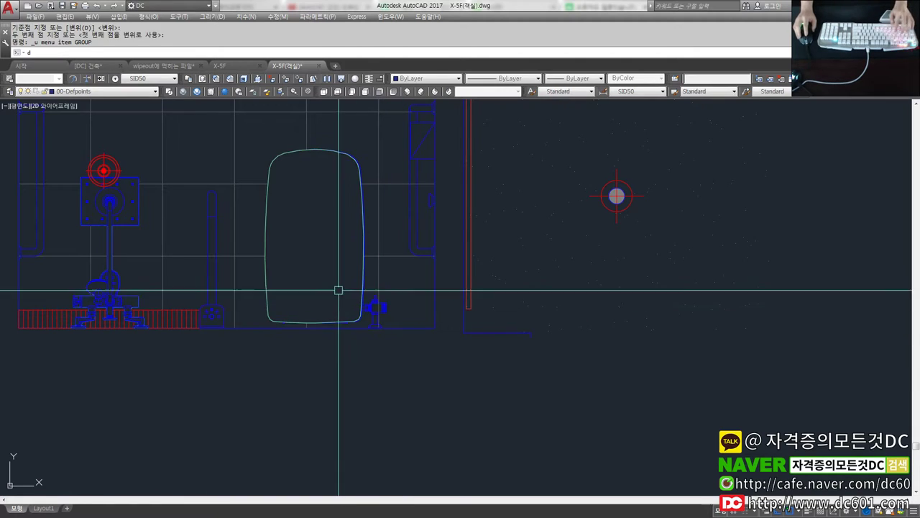
pyautogui.click(338, 287)
pyautogui.press('space')
pyautogui.write('b')
pyautogui.press('Return')
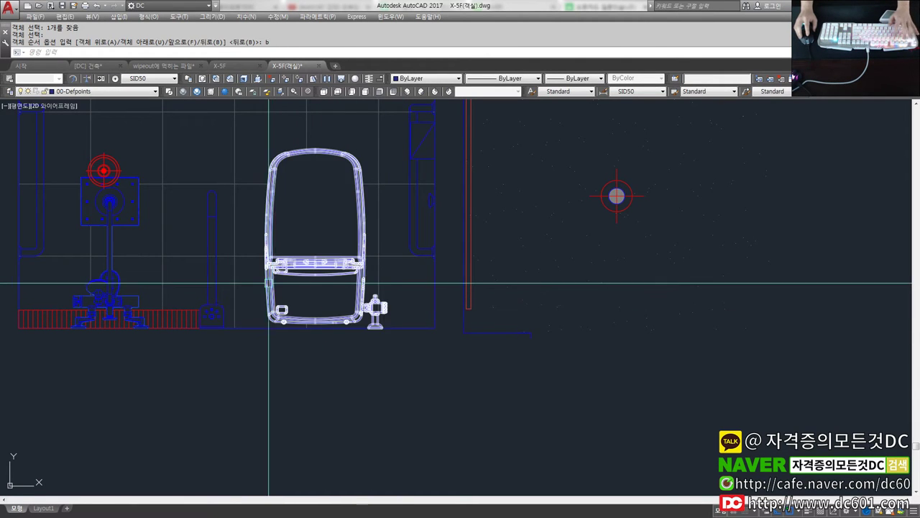
# Move the fixture outline below the drawing
pyautogui.write('m')
pyautogui.press('space')
pyautogui.click(278, 263)
pyautogui.press('space')
pyautogui.click(277, 263)
pyautogui.click(278, 467)
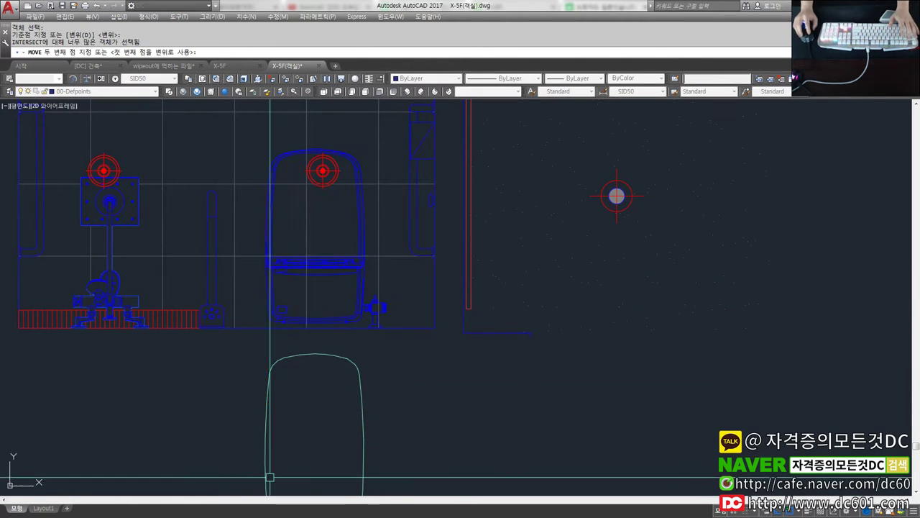
pyautogui.scroll(-3, 335, 353)
# Erase the outline with a window selection and save the room drawing
pyautogui.press('Escape')
pyautogui.write('e')
pyautogui.press('space')
pyautogui.click(389, 390)
pyautogui.click(293, 345)
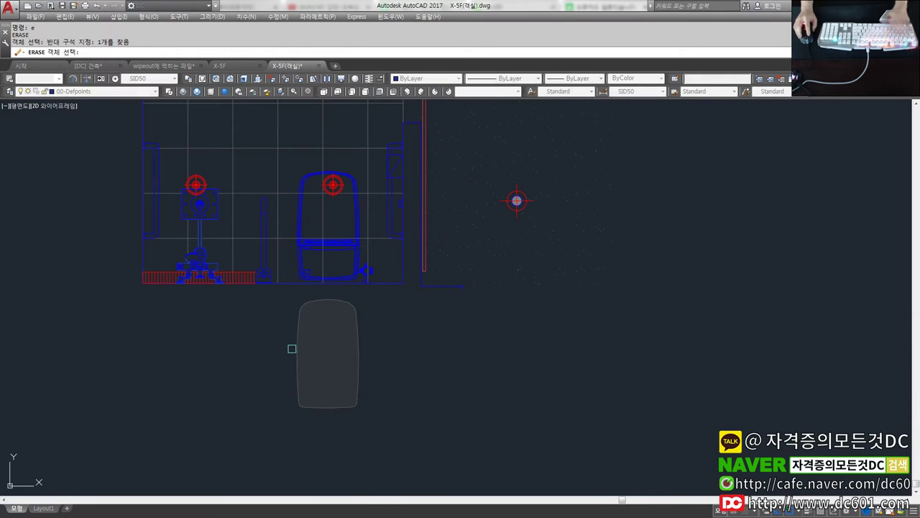
pyautogui.press('space')
pyautogui.moveTo(286, 326); pyautogui.dragTo(297, 352, button='middle')
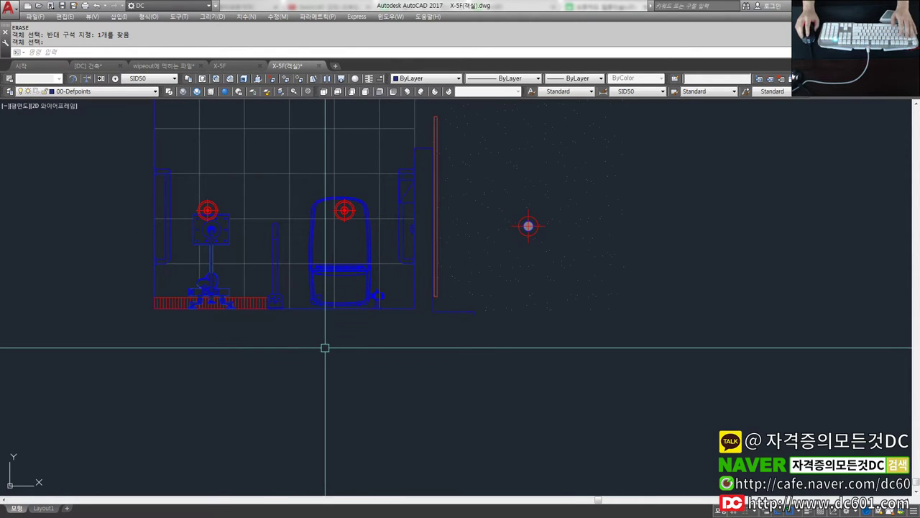
pyautogui.hotkey('ctrl', 's')
pyautogui.click(172, 69)
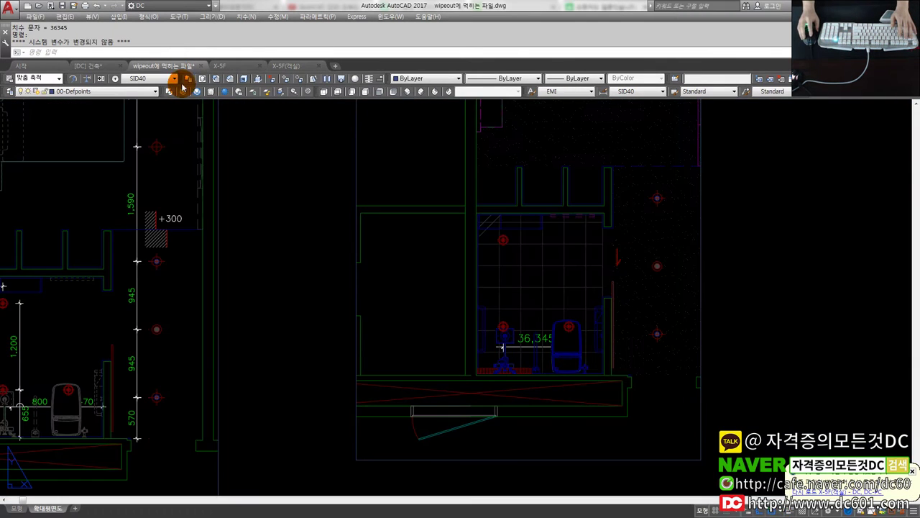
# Reload the X-5F(객실) external reference in the wipeout에 먹히는 파일 drawing
pyautogui.scroll(-2, 423, 323)
pyautogui.scroll(2, 485, 326)
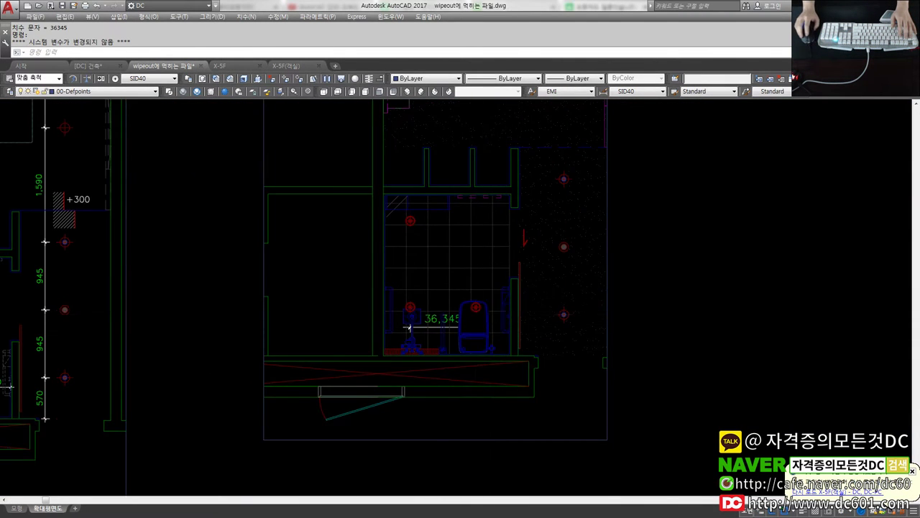
pyautogui.scroll(-2, 337, 298)
pyautogui.click(119, 16)
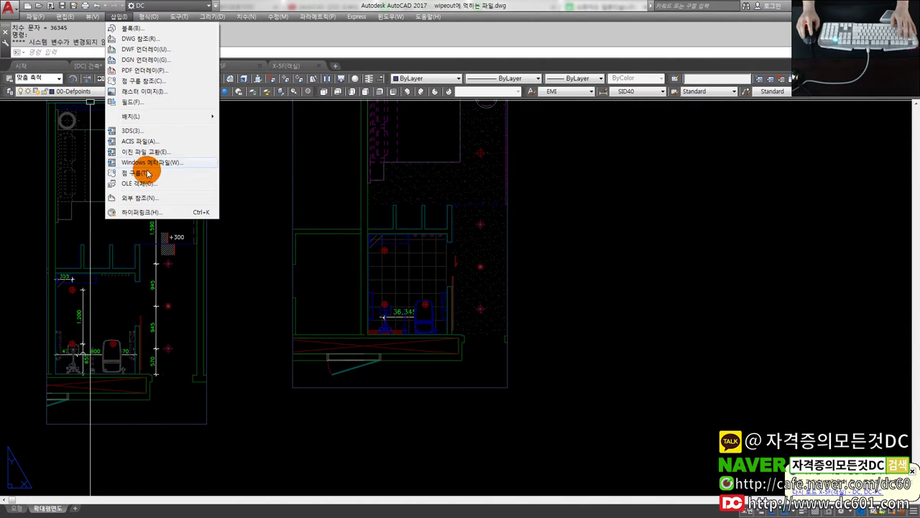
pyautogui.click(149, 200)
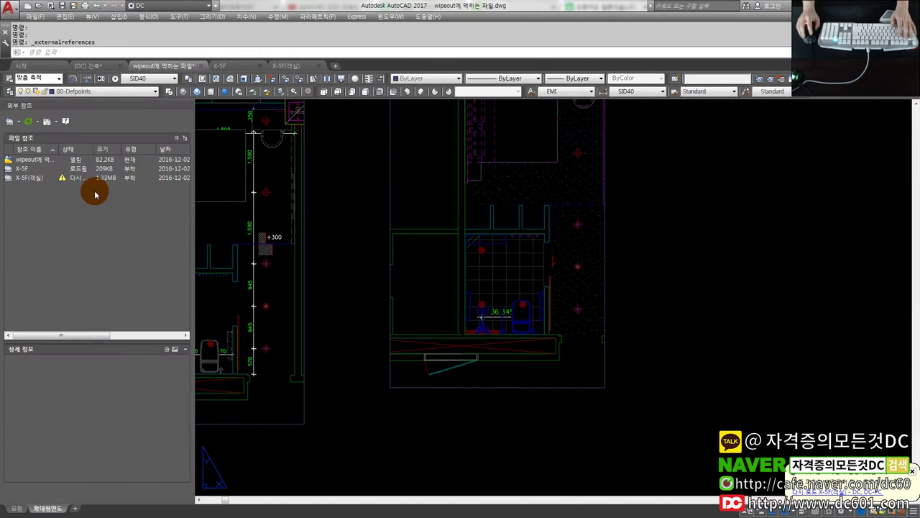
pyautogui.rightClick(42, 180)
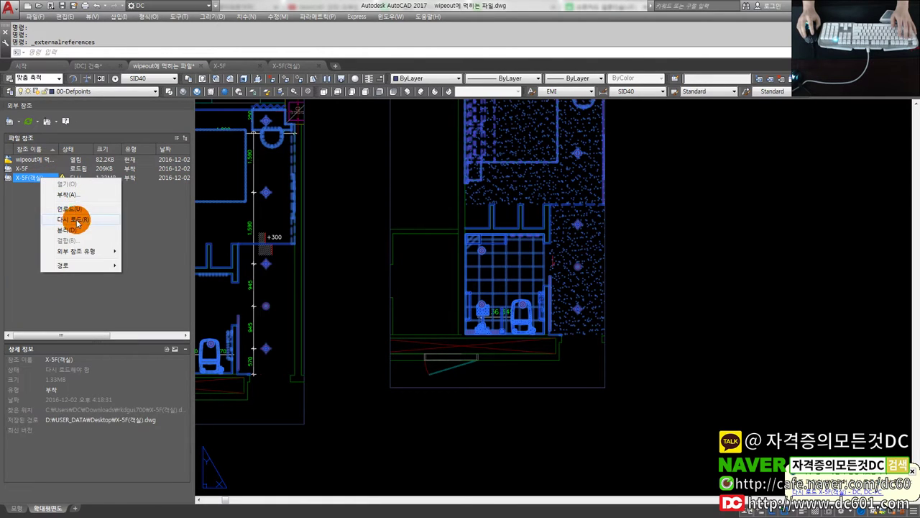
pyautogui.click(78, 223)
# Inspect the reloaded plan around the 36,345 dimension, the left room's dimensions and the fixtures
pyautogui.scroll(2, 462, 294)
pyautogui.scroll(2, 462, 294)
pyautogui.scroll(-1, 499, 294)
pyautogui.scroll(3, 420, 307)
pyautogui.scroll(-2, 420, 307)
pyautogui.scroll(-2, 431, 307)
pyautogui.scroll(2, 705, 298)
pyautogui.scroll(3, 608, 314)
pyautogui.moveTo(607, 314); pyautogui.dragTo(385, 319, button='middle')
pyautogui.scroll(3, 557, 246)
pyautogui.scroll(-5, 527, 222)
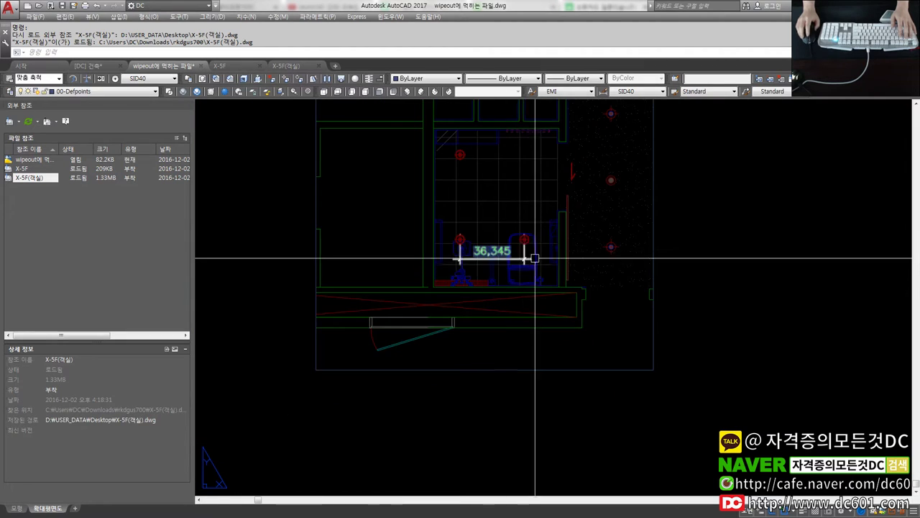
pyautogui.moveTo(457, 282); pyautogui.dragTo(565, 294, button='middle')
pyautogui.moveTo(448, 294); pyautogui.dragTo(534, 294, button='middle')
pyautogui.scroll(-1, 560, 292)
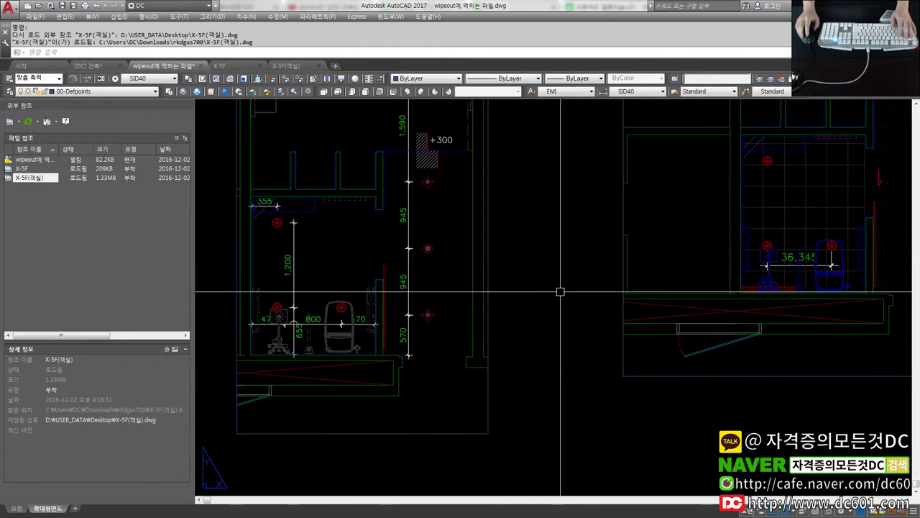
pyautogui.scroll(2, 347, 322)
pyautogui.scroll(2, 262, 329)
pyautogui.moveTo(241, 332); pyautogui.dragTo(341, 332, button='middle')
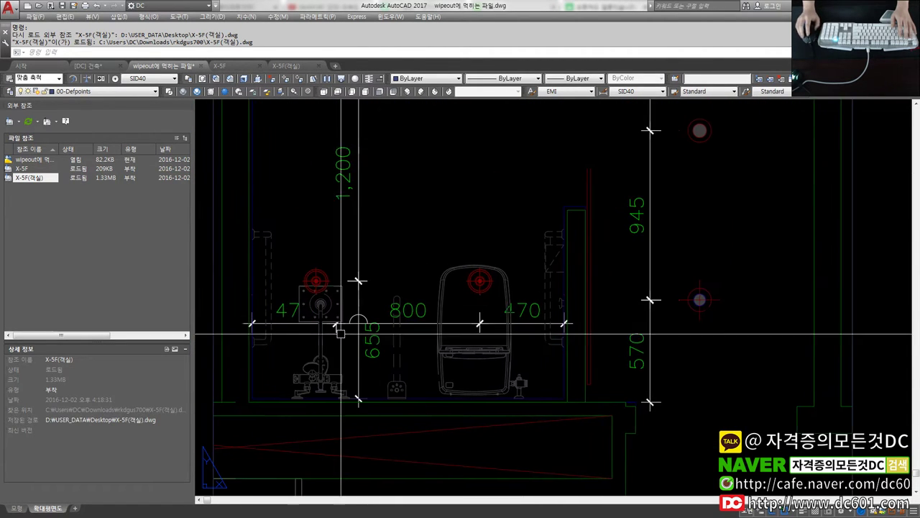
pyautogui.scroll(-2, 337, 309)
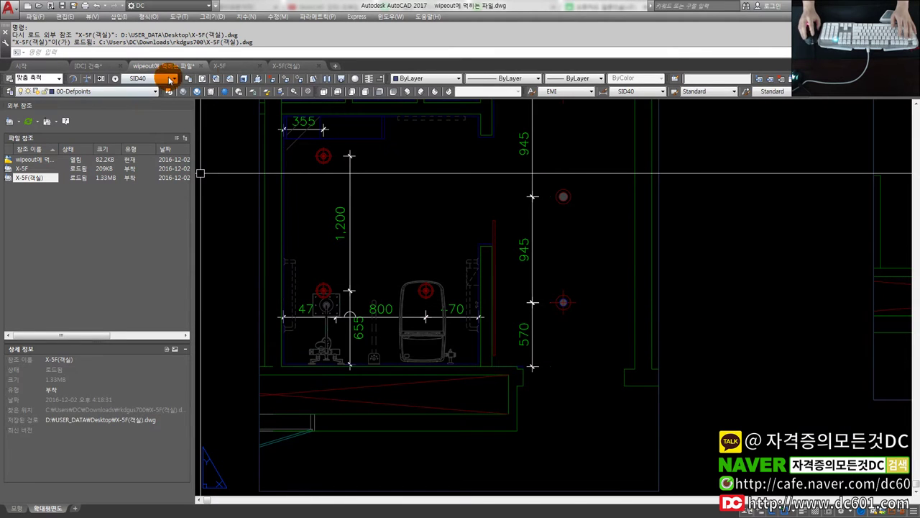
# Return to the X-5F(객실) drawing and undo an accidental move of the left fixture
pyautogui.click(219, 66)
pyautogui.click(269, 66)
pyautogui.click(379, 268)
pyautogui.hotkey('ctrl', 'z')
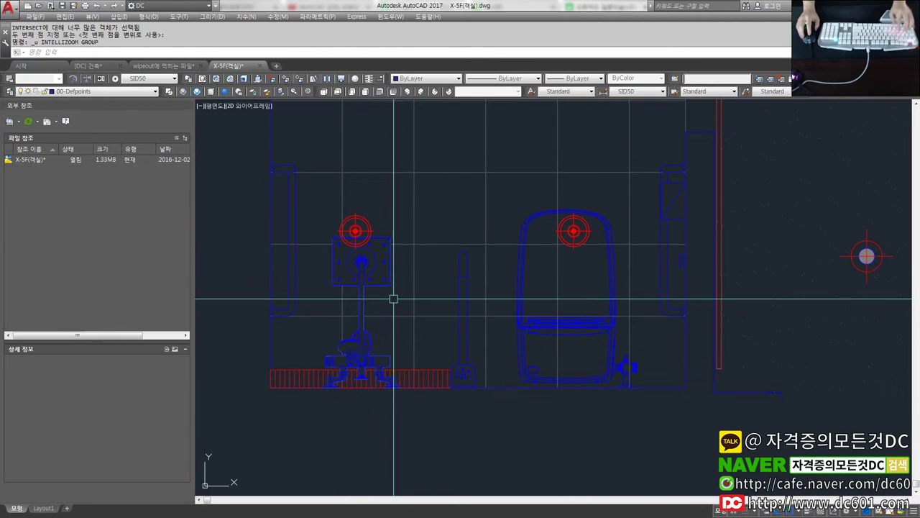
pyautogui.write('e')
# Cancel the attempted move of the left fixture and undo the last change
pyautogui.click(371, 266)
pyautogui.scroll(-2, 371, 265)
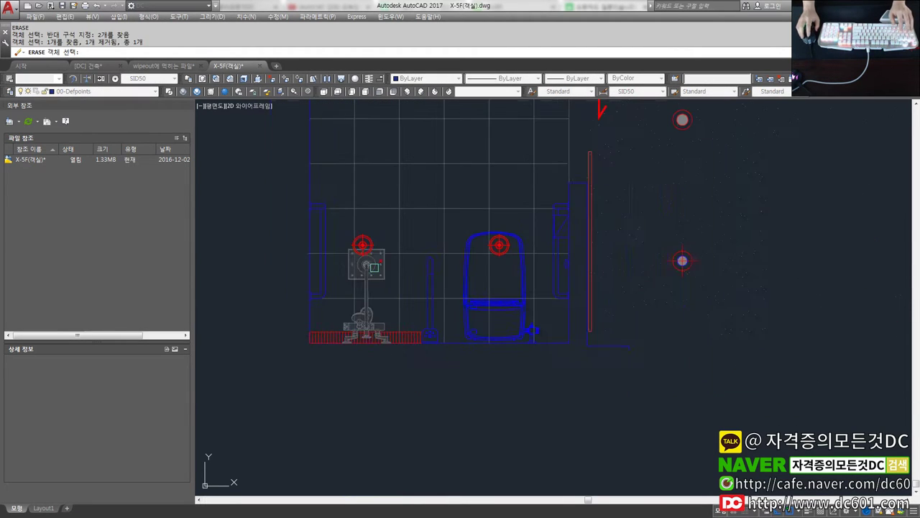
pyautogui.scroll(2, 374, 308)
pyautogui.press('m')
pyautogui.press('Return')
pyautogui.press('Escape')
pyautogui.click(368, 372)
pyautogui.press('Escape')
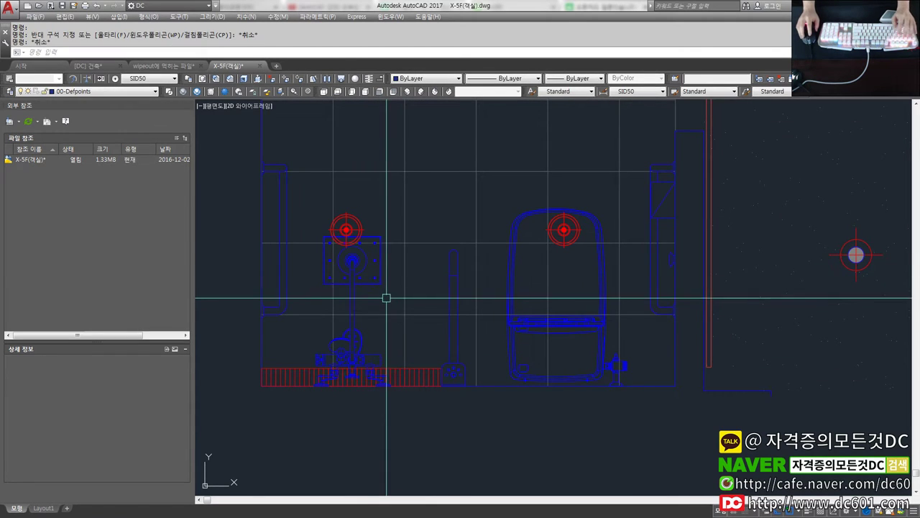
pyautogui.click(376, 316)
pyautogui.hotkey('ctrl', 'z')
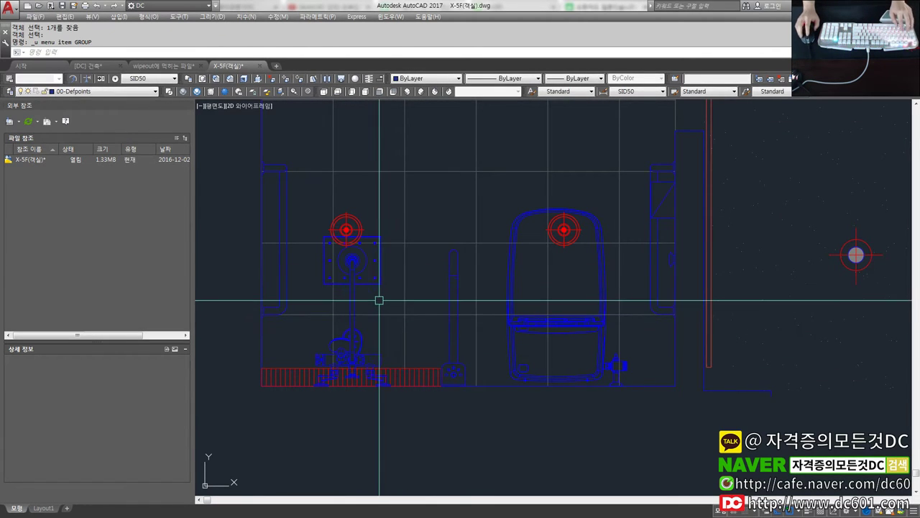
# Save the X-5F(객실) drawing and go back to the wipeout drawing
pyautogui.hotkey('ctrl', 's')
pyautogui.click(88, 65)
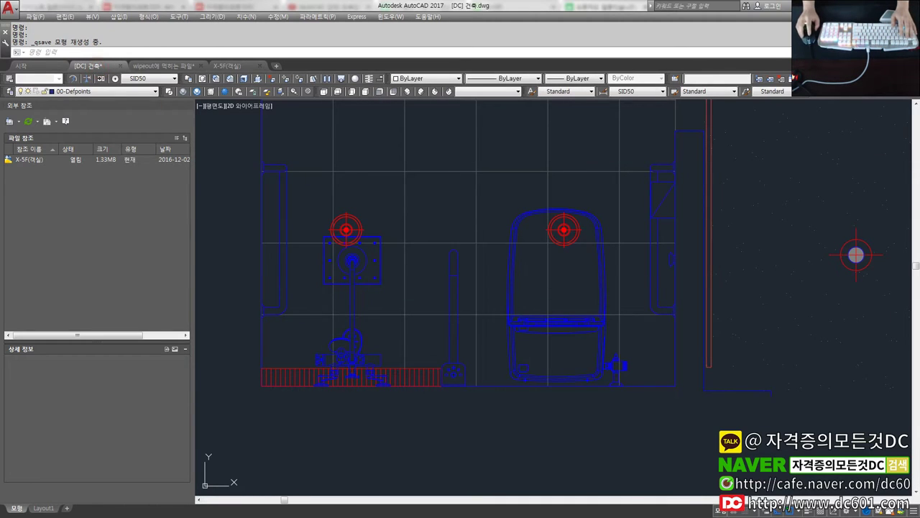
pyautogui.click(164, 66)
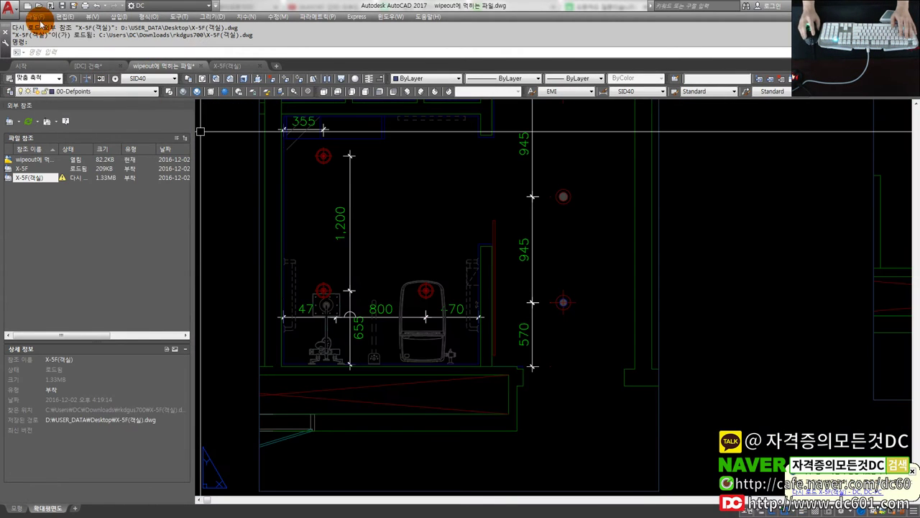
# Reload X-5F(객실) from the External References palette and pan to check the updated room plans
pyautogui.click(37, 17)
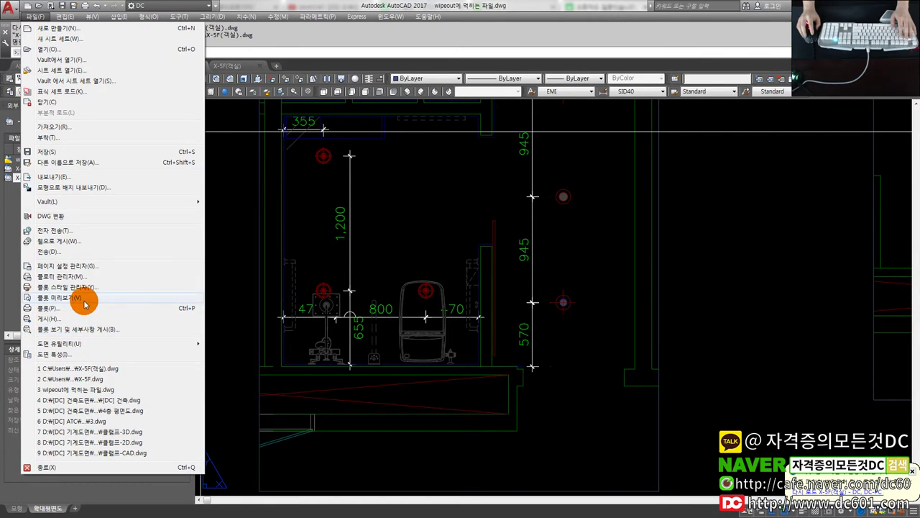
pyautogui.click(313, 273)
pyautogui.rightClick(28, 177)
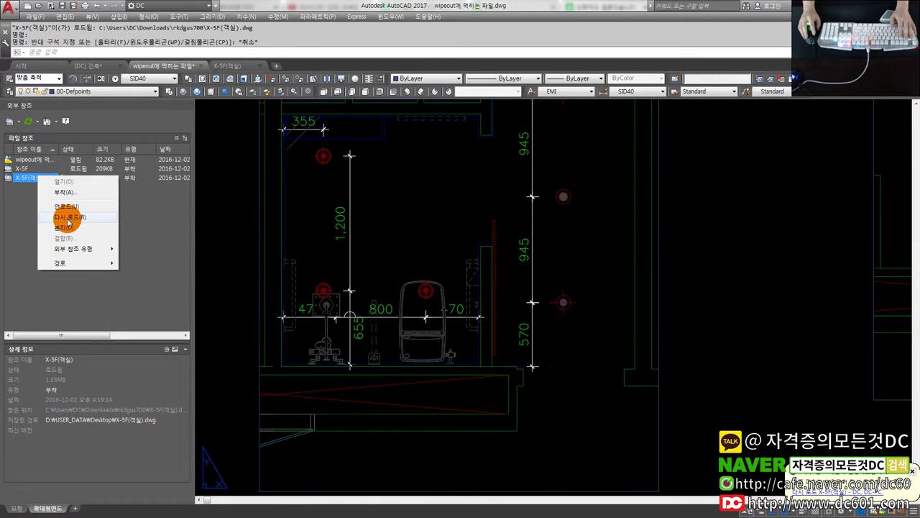
pyautogui.click(69, 218)
pyautogui.scroll(4, 302, 306)
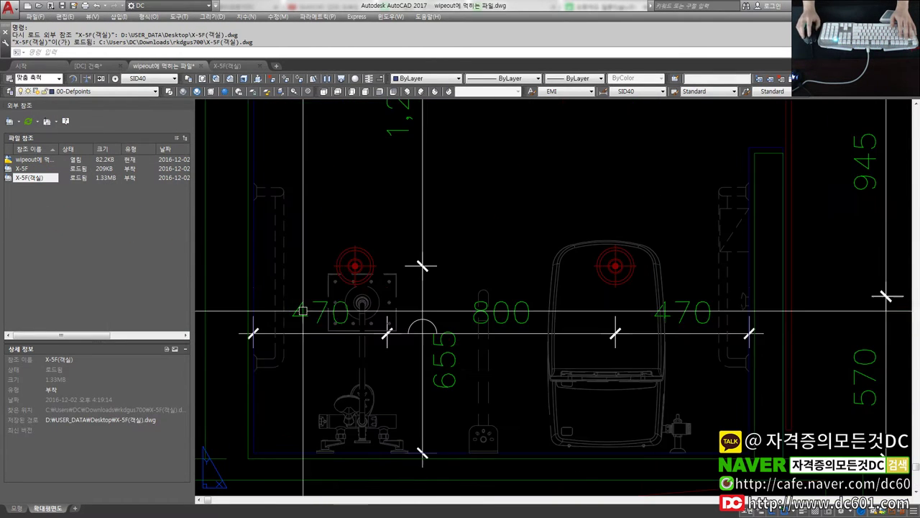
pyautogui.scroll(-3, 341, 371)
pyautogui.moveTo(365, 368); pyautogui.dragTo(493, 400, button='middle')
pyautogui.scroll(-3, 571, 425)
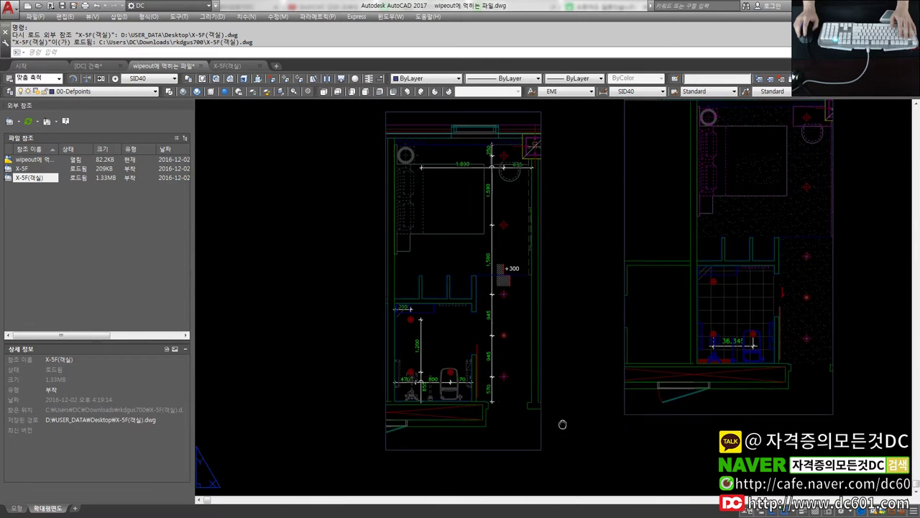
pyautogui.scroll(4, 504, 370)
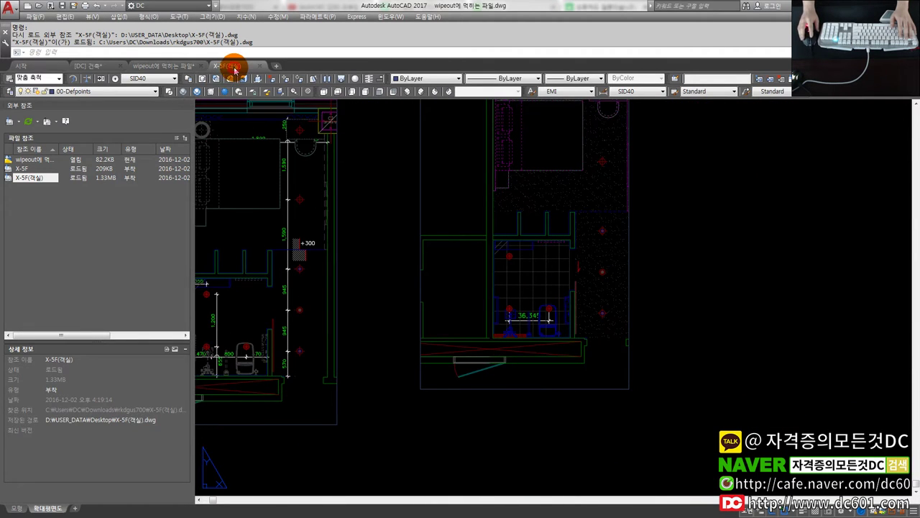
# In the X-5F(객실) drawing, delete the grid tile hatch from the room
pyautogui.click(228, 66)
pyautogui.scroll(2, 337, 244)
pyautogui.scroll(-4, 386, 343)
pyautogui.scroll(2, 397, 342)
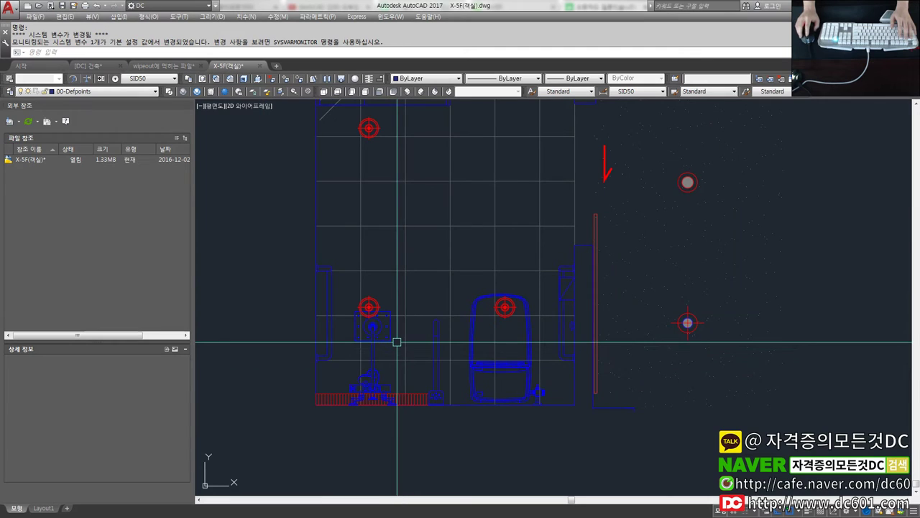
pyautogui.scroll(2, 395, 349)
pyautogui.scroll(-2, 394, 349)
pyautogui.moveTo(545, 337); pyautogui.dragTo(425, 373, button='middle')
pyautogui.click(424, 312)
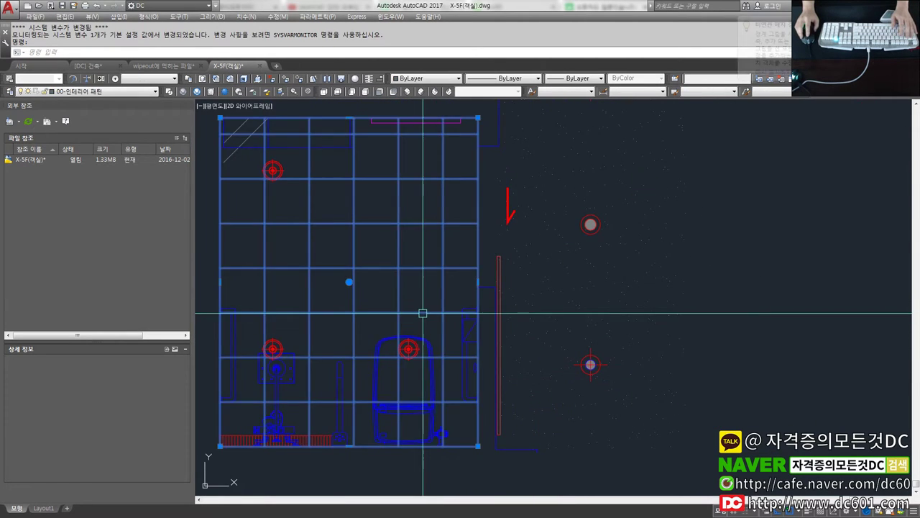
pyautogui.scroll(-2, 420, 311)
pyautogui.press('Delete')
# Start a new hatch with H and pick an internal point inside the room
pyautogui.write('h')
pyautogui.press('Return')
pyautogui.click(416, 310)
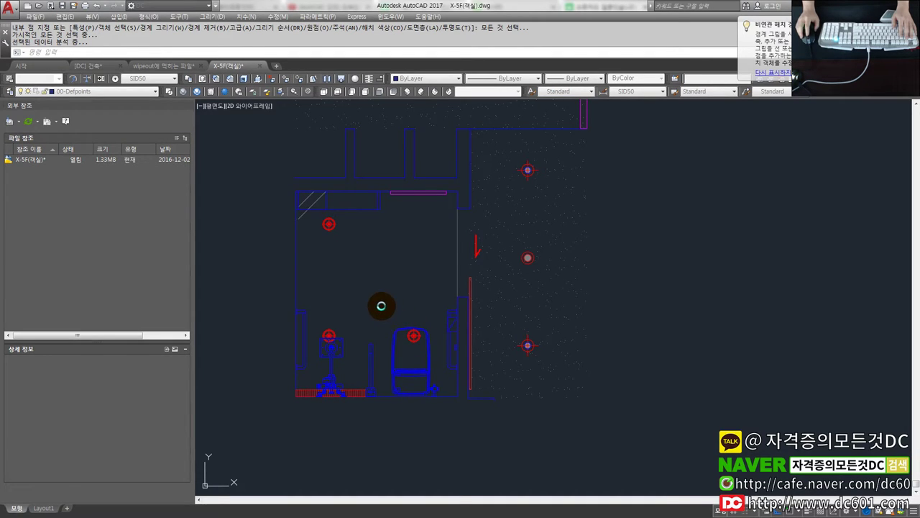
pyautogui.scroll(-1, 387, 308)
pyautogui.scroll(2, 421, 409)
pyautogui.scroll(3, 417, 397)
pyautogui.scroll(3, 417, 398)
pyautogui.scroll(2, 417, 397)
pyautogui.scroll(-2, 398, 390)
pyautogui.scroll(-2, 397, 393)
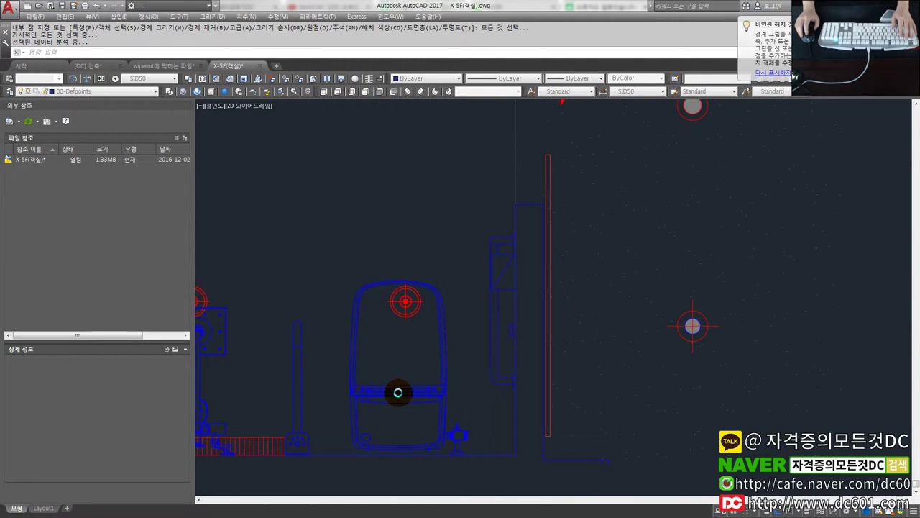
pyautogui.scroll(-1, 431, 330)
pyautogui.scroll(-1, 417, 335)
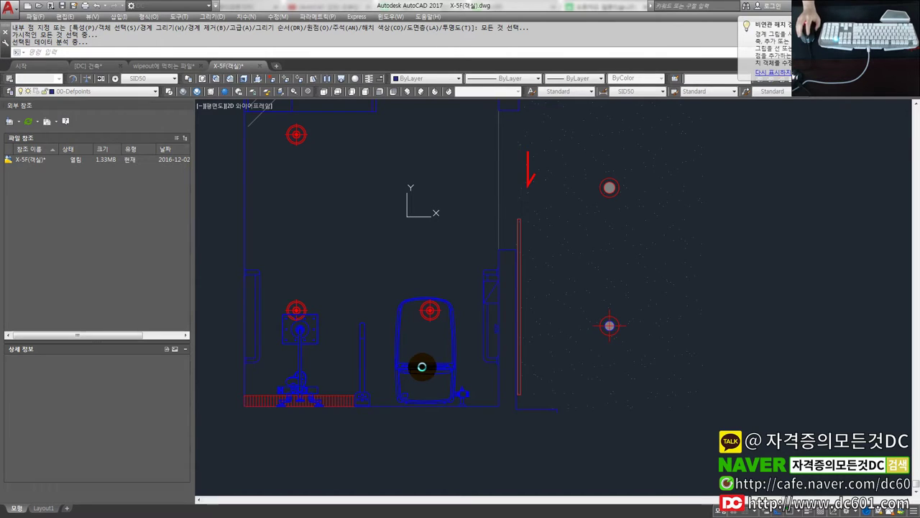
pyautogui.scroll(4, 422, 367)
pyautogui.scroll(2, 439, 369)
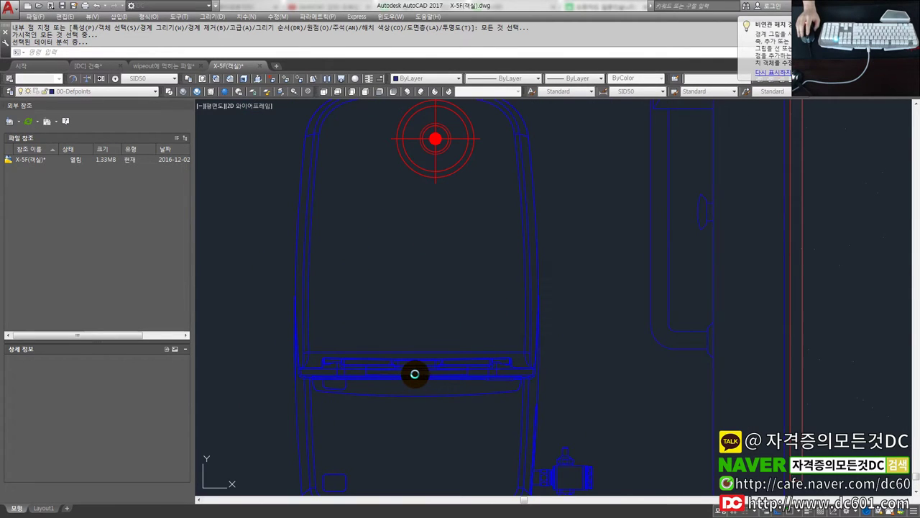
pyautogui.scroll(4, 354, 380)
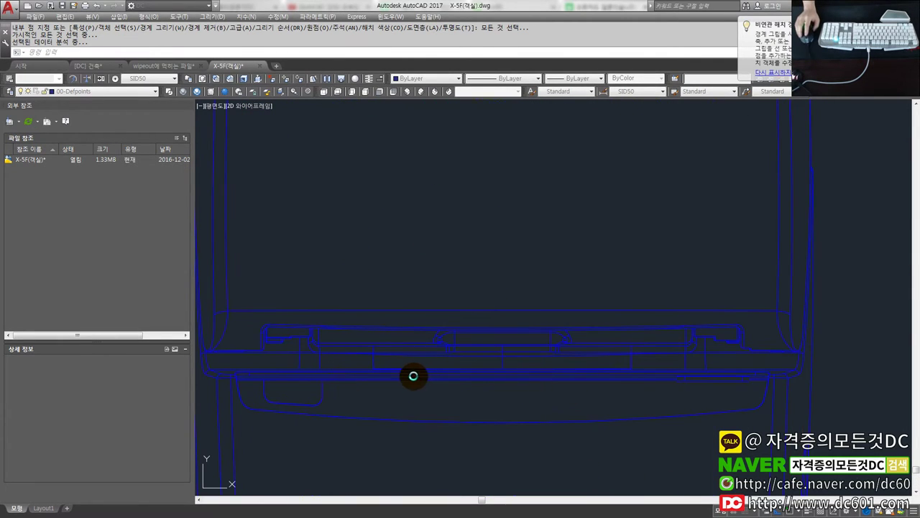
pyautogui.scroll(-2, 395, 370)
pyautogui.scroll(-3, 398, 369)
pyautogui.scroll(-2, 425, 370)
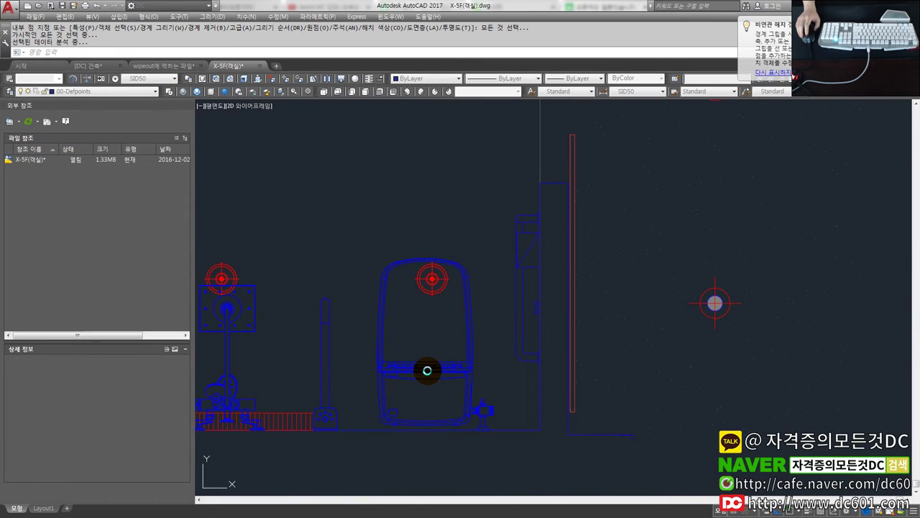
pyautogui.scroll(-1, 427, 370)
pyautogui.scroll(-2, 424, 338)
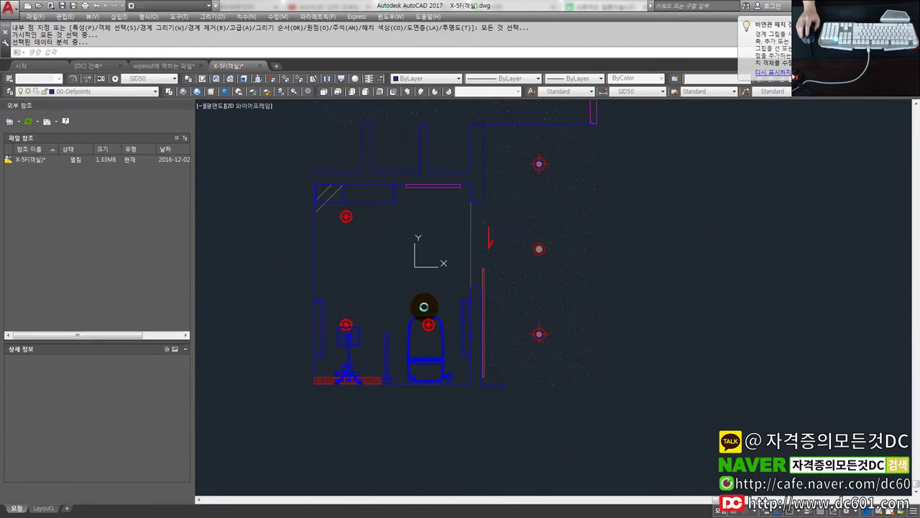
pyautogui.scroll(2, 424, 307)
pyautogui.moveTo(401, 289); pyautogui.dragTo(448, 329, button='middle')
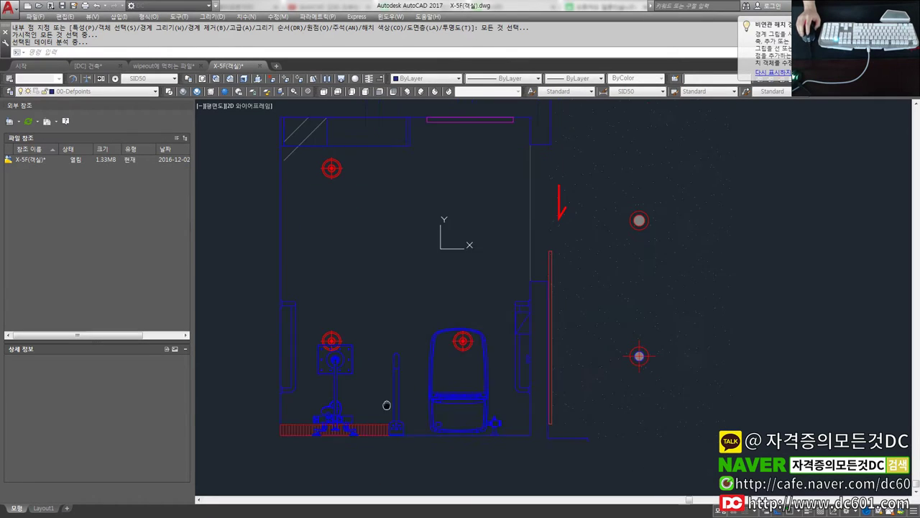
pyautogui.scroll(2, 452, 355)
pyautogui.scroll(2, 455, 390)
pyautogui.scroll(-2, 456, 384)
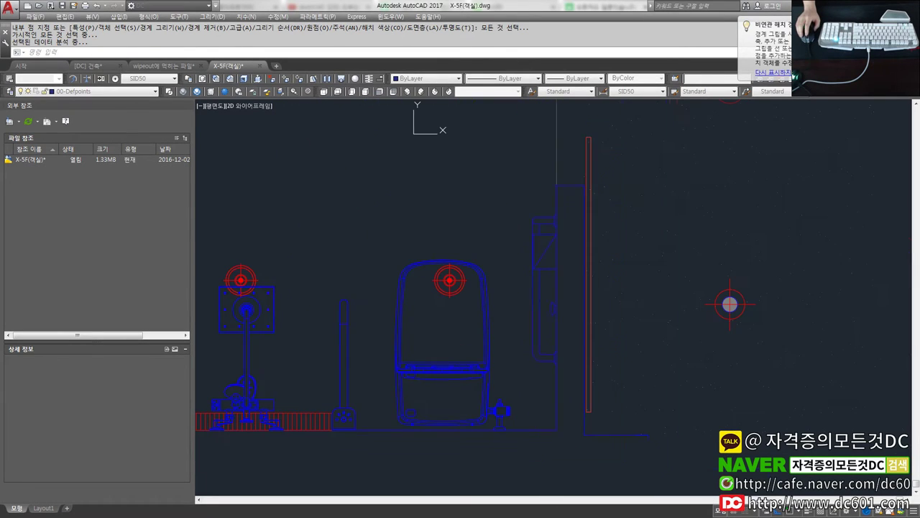
pyautogui.scroll(2, 446, 384)
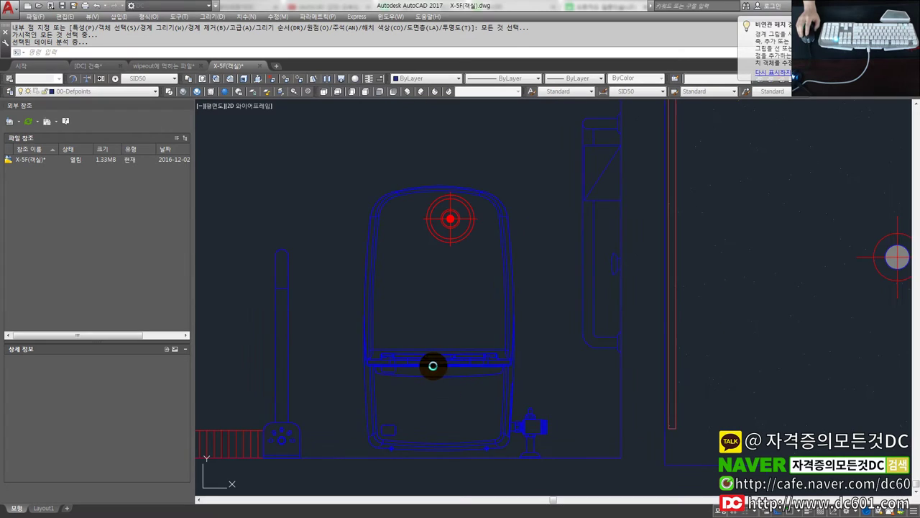
pyautogui.scroll(2, 418, 381)
pyautogui.scroll(-2, 422, 377)
pyautogui.scroll(2, 427, 380)
pyautogui.scroll(-2, 403, 376)
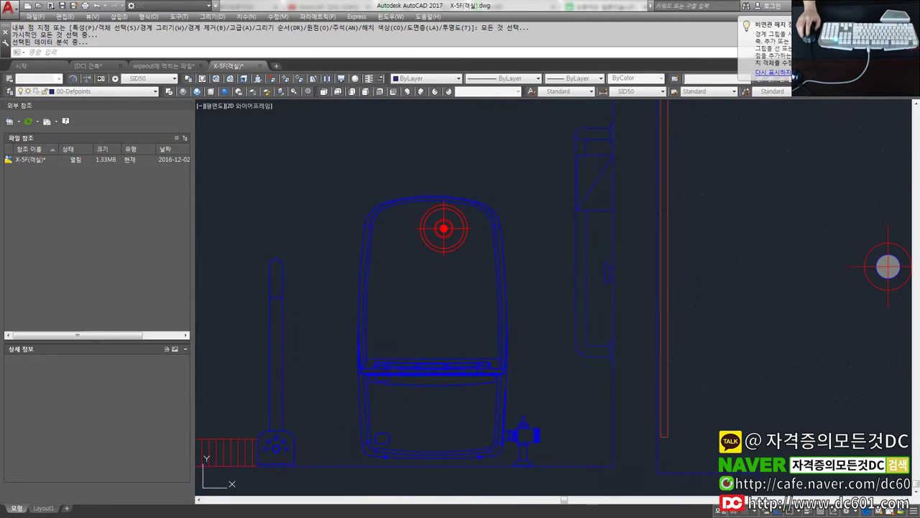
pyautogui.scroll(-2, 384, 370)
pyautogui.scroll(-2, 480, 353)
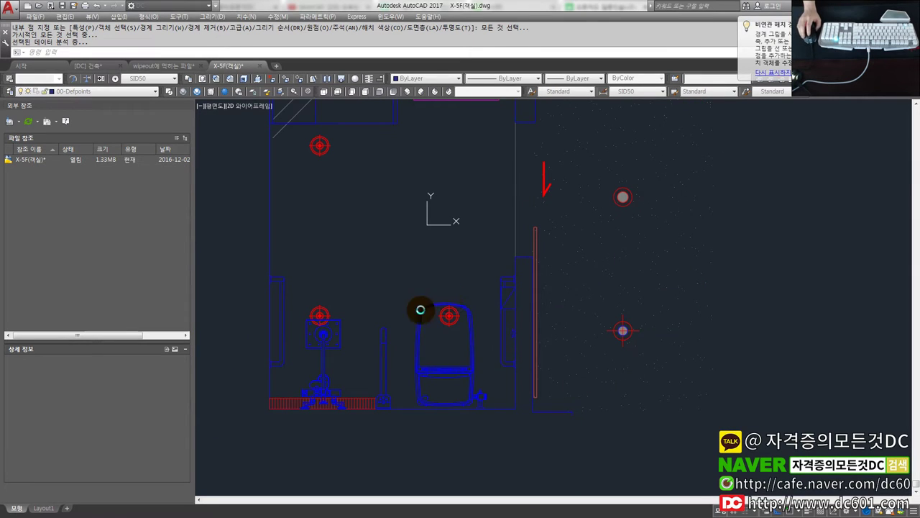
pyautogui.scroll(2, 461, 334)
pyautogui.scroll(-2, 460, 329)
pyautogui.scroll(-2, 462, 329)
pyautogui.scroll(2, 459, 293)
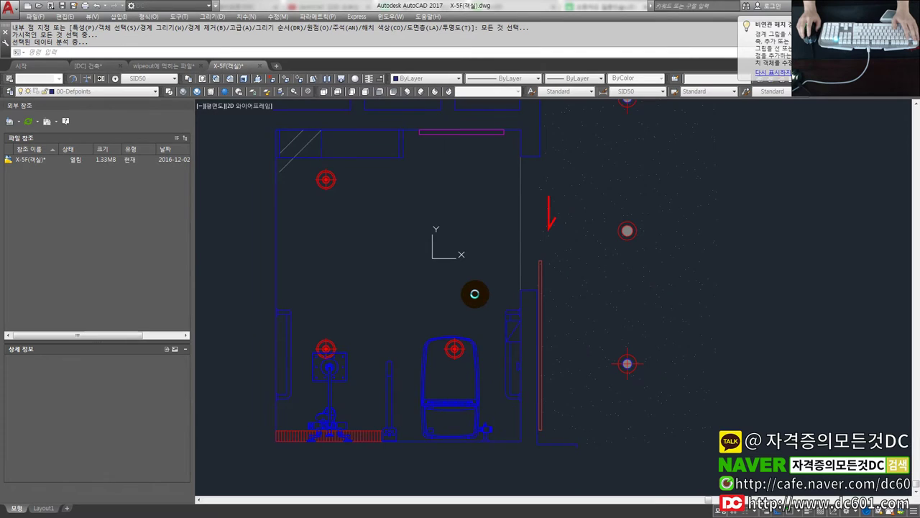
pyautogui.scroll(-2, 475, 293)
pyautogui.scroll(-2, 445, 298)
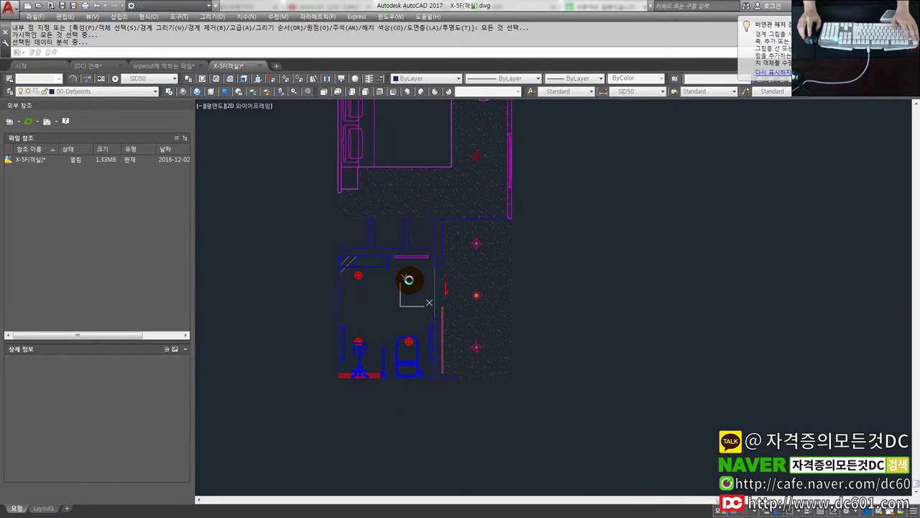
pyautogui.scroll(2, 410, 294)
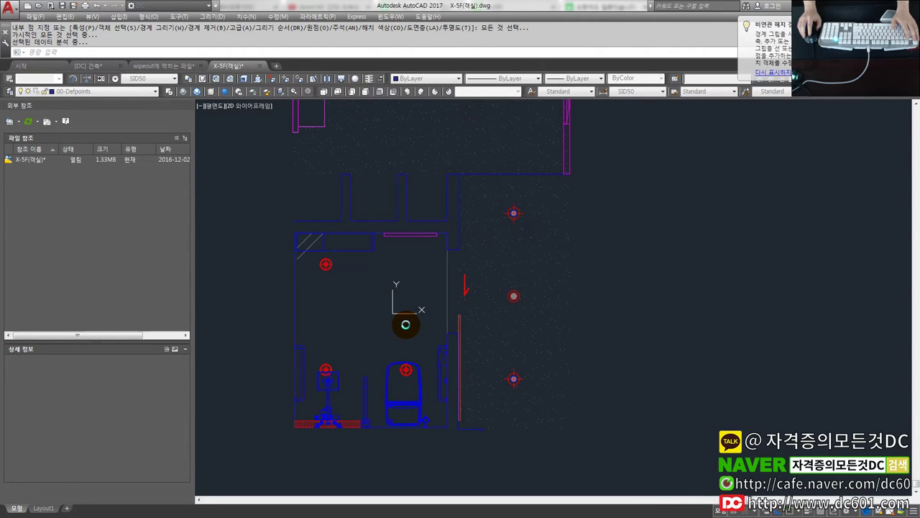
pyautogui.scroll(2, 377, 388)
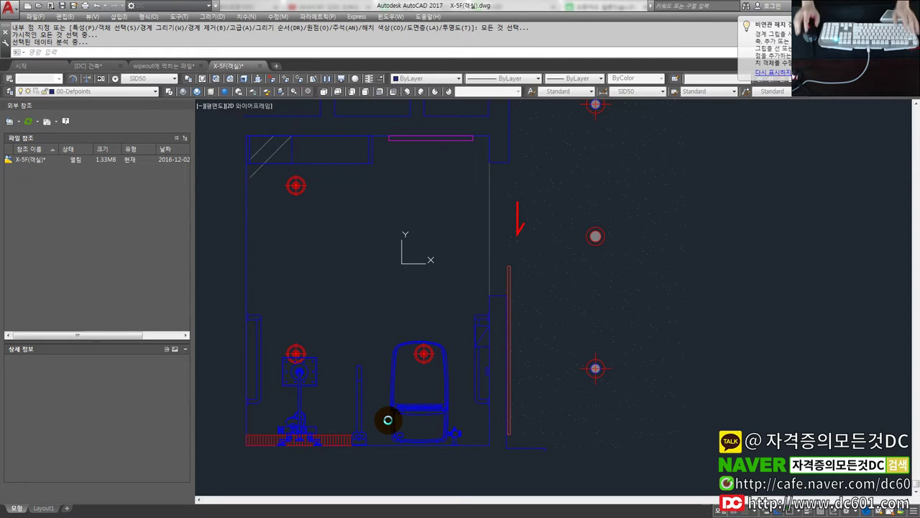
pyautogui.scroll(-2, 381, 391)
pyautogui.moveTo(377, 348); pyautogui.dragTo(363, 385, button='middle')
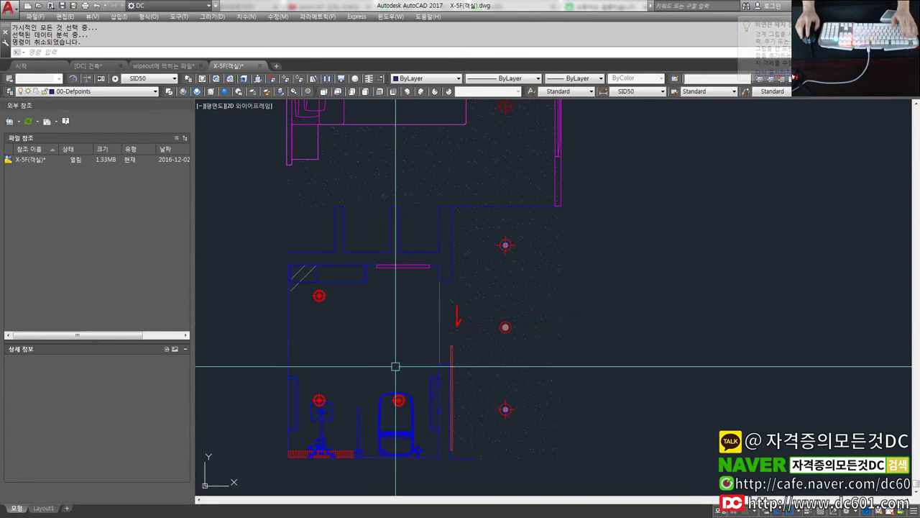
# Abandon an erase in the room plan and undo the last three changes
pyautogui.write('e')
pyautogui.press('Return')
pyautogui.click(322, 414)
pyautogui.scroll(2, 315, 424)
pyautogui.scroll(1, 396, 417)
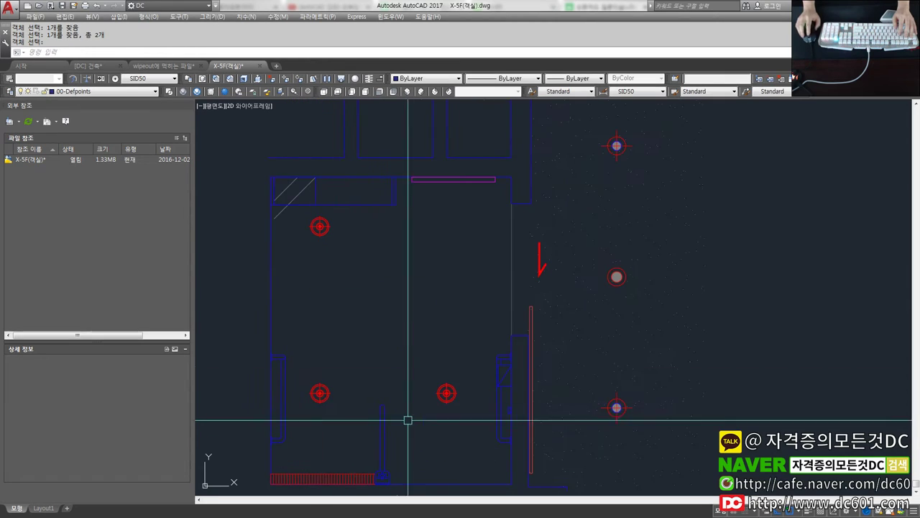
pyautogui.click(484, 382)
pyautogui.moveTo(484, 382); pyautogui.dragTo(473, 352, button='middle')
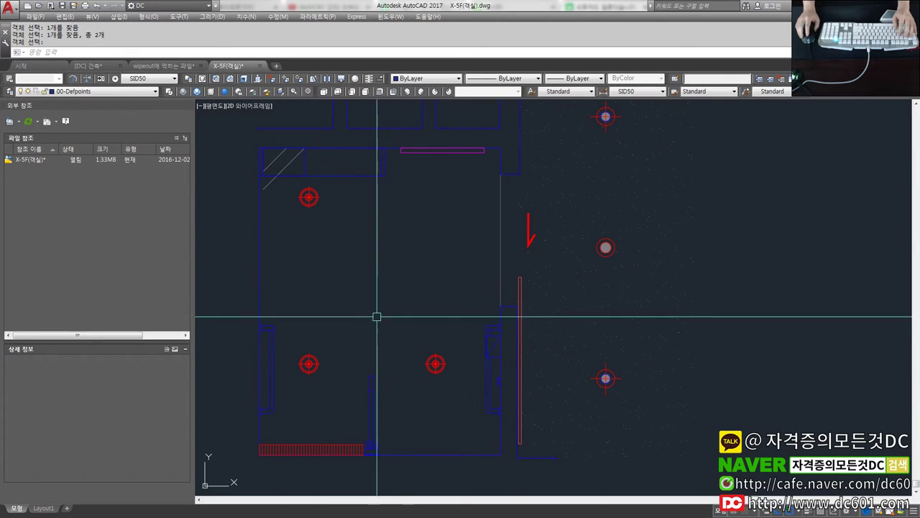
pyautogui.hotkey('ctrl', 'z')
pyautogui.hotkey('ctrl', 'z')
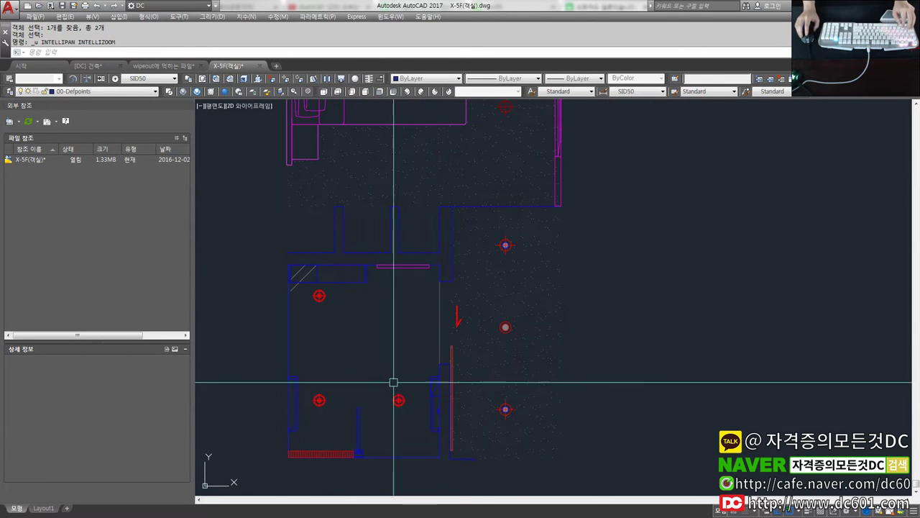
pyautogui.hotkey('ctrl', 'z')
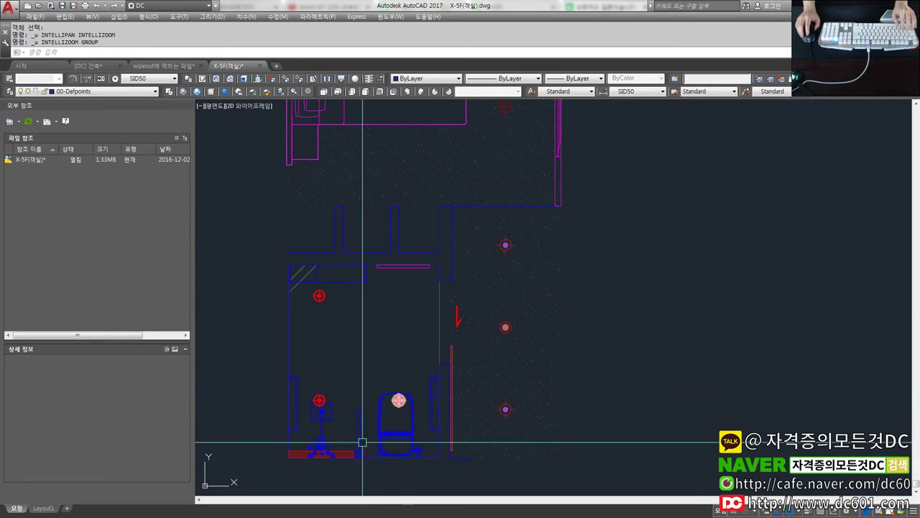
pyautogui.hotkey('ctrl', 'z')
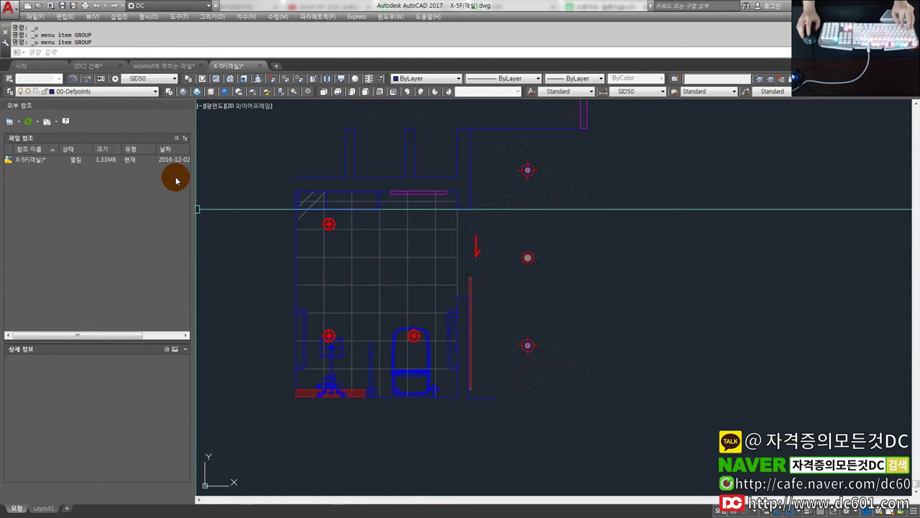
# Check the [DC] 건축 and wipeout에 먹히는 파일 drawings
pyautogui.click(162, 65)
pyautogui.click(103, 67)
pyautogui.click(136, 66)
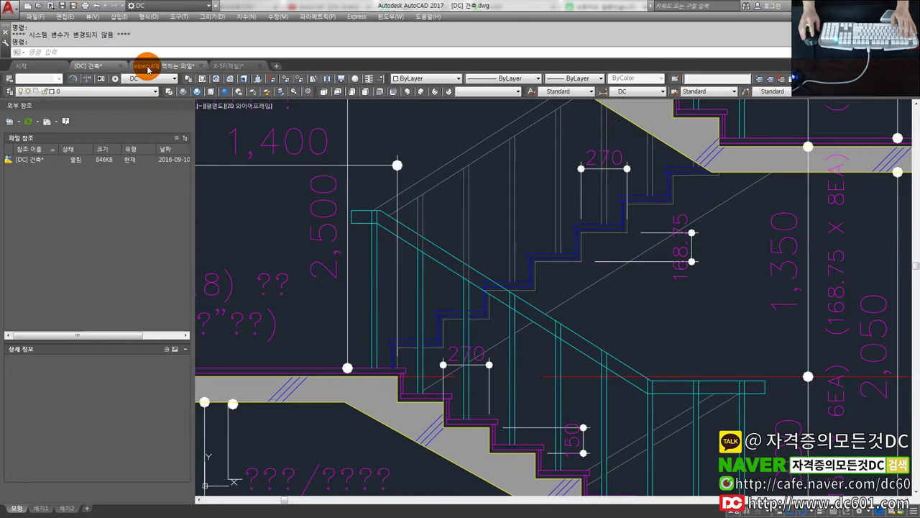
pyautogui.scroll(2, 421, 365)
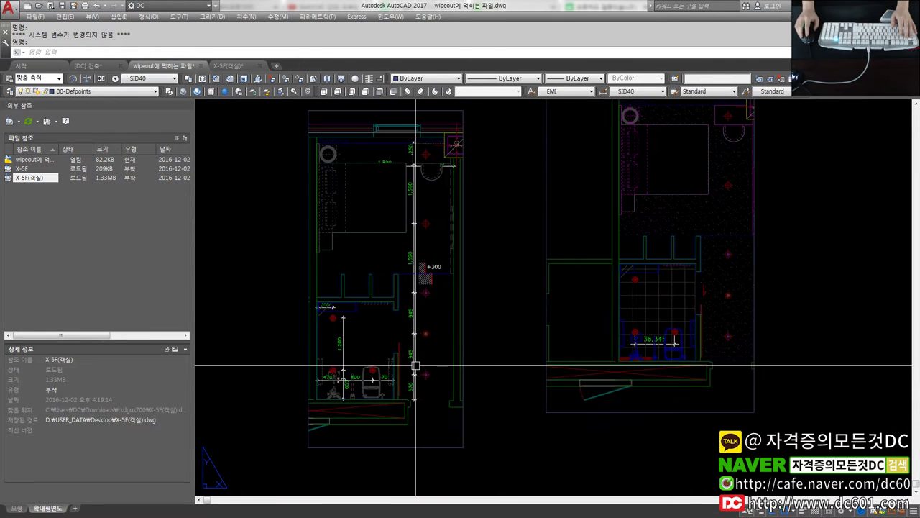
pyautogui.scroll(3, 351, 207)
# Undo the remaining change in X-5F(객실), save it, and bring up [DC] 건축
pyautogui.click(235, 67)
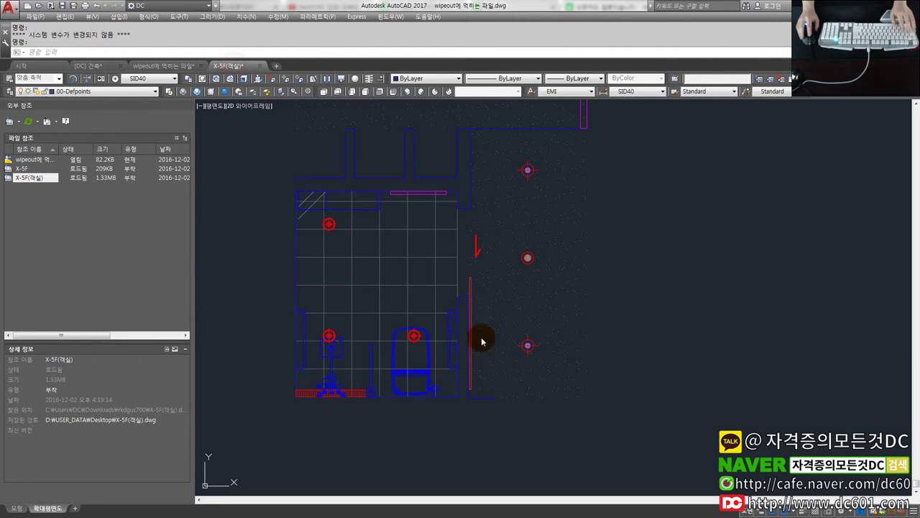
pyautogui.hotkey('ctrl', 'z')
pyautogui.hotkey('ctrl', 'z')
pyautogui.hotkey('ctrl', 'z')
pyautogui.hotkey('ctrl', 'z')
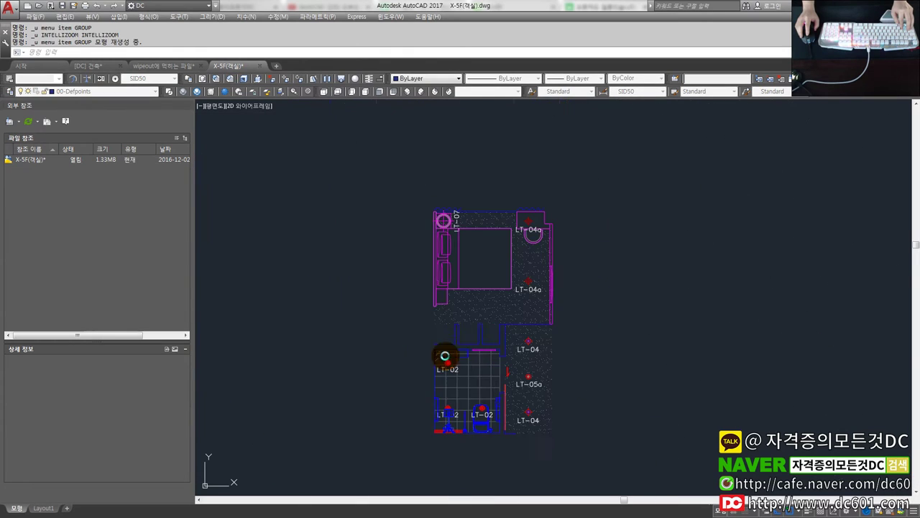
pyautogui.hotkey('ctrl', 's')
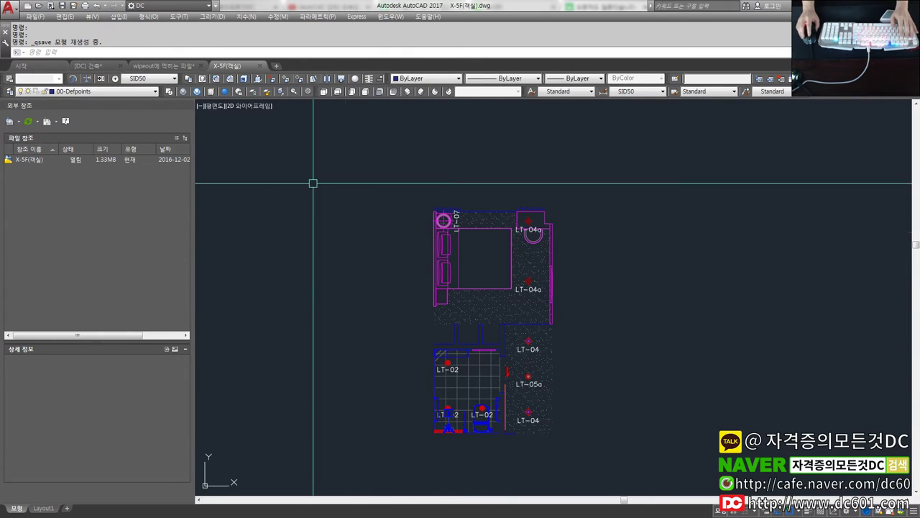
pyautogui.click(108, 67)
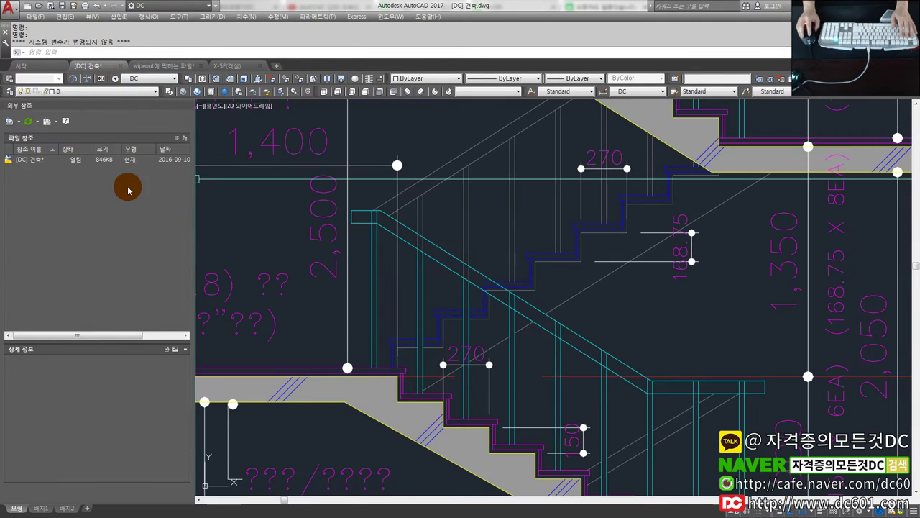
# Reload the X-5F(객실) reference in the wipeout에 먹히는 파일 drawing
pyautogui.click(147, 66)
pyautogui.rightClick(32, 177)
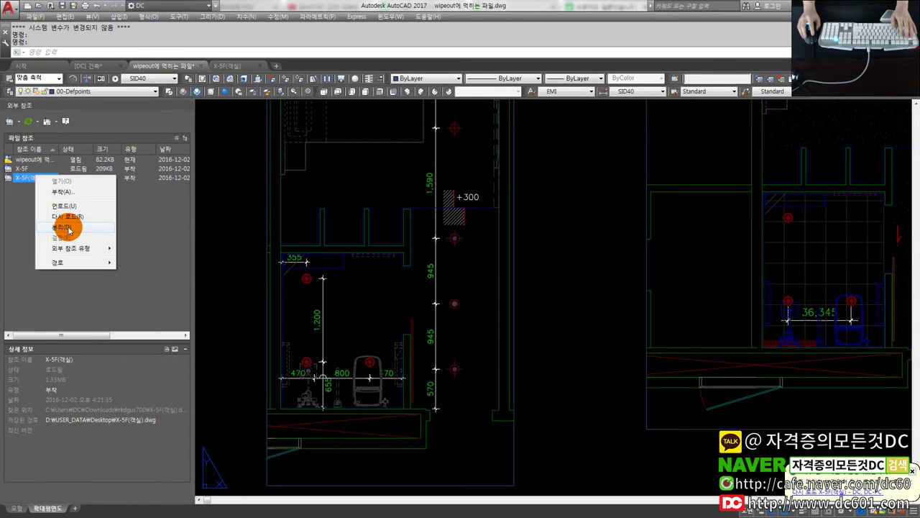
pyautogui.click(69, 217)
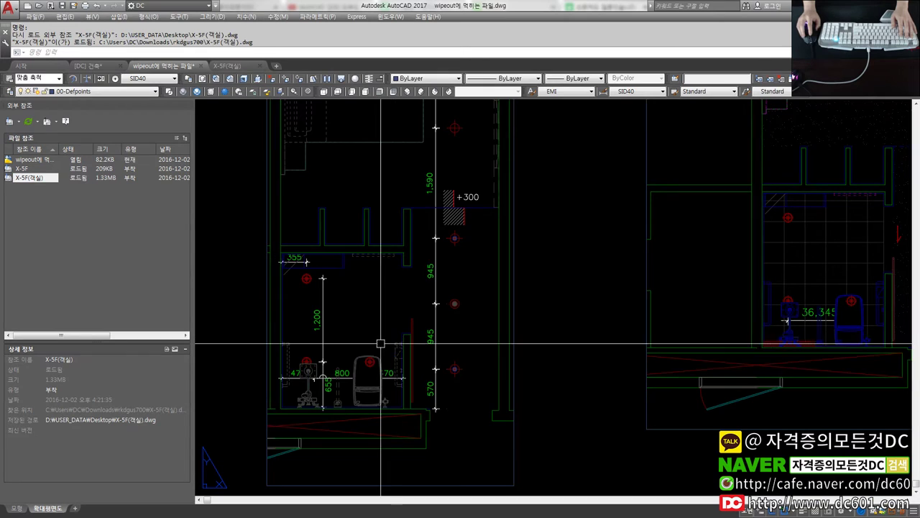
pyautogui.scroll(-2, 382, 376)
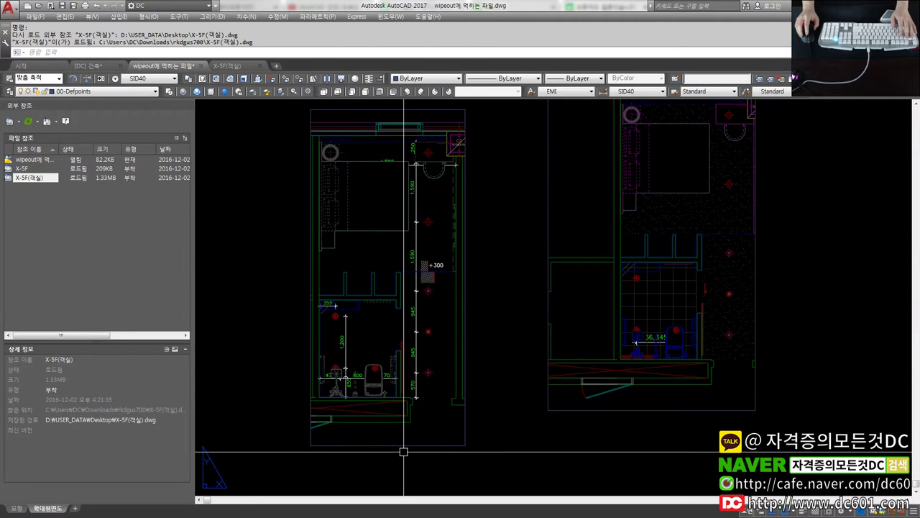
pyautogui.scroll(2, 391, 380)
pyautogui.scroll(-2, 390, 380)
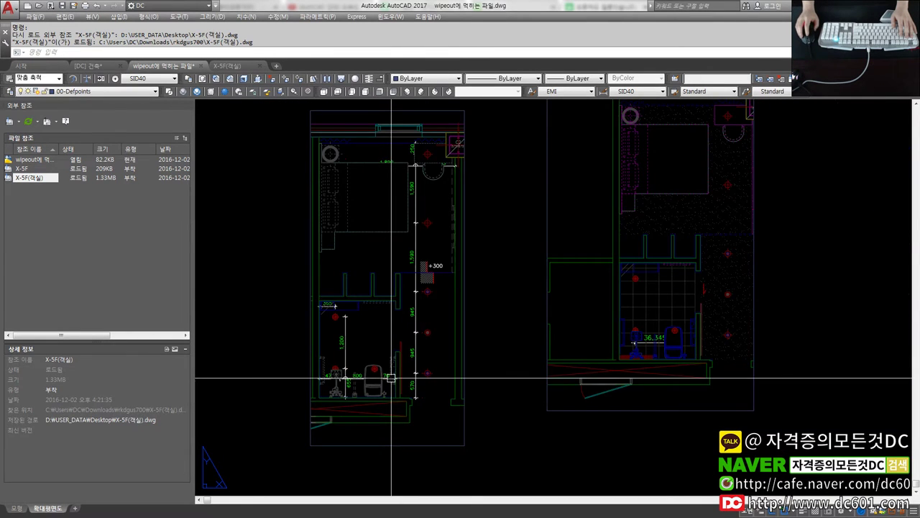
pyautogui.scroll(-2, 390, 380)
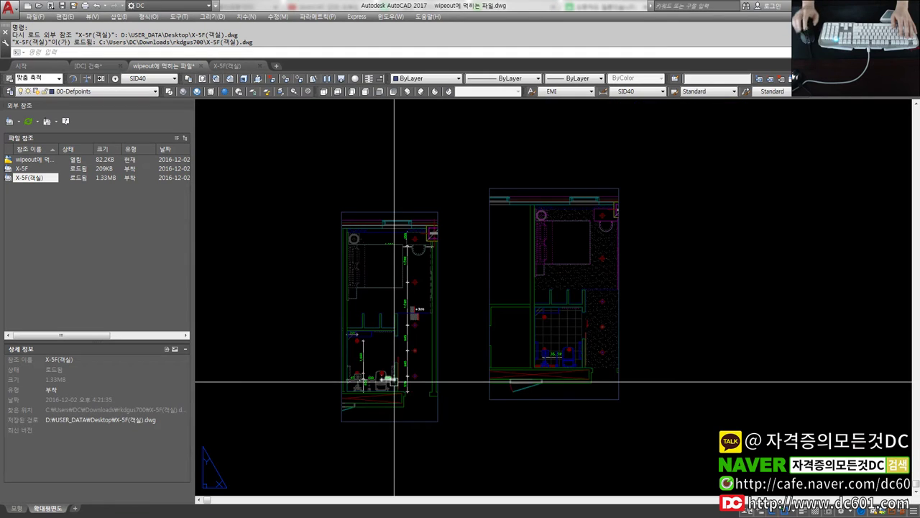
# Erase the right-hand floor plan with a window selection
pyautogui.write('e')
pyautogui.press('Return')
pyautogui.click(657, 427)
pyautogui.click(468, 284)
pyautogui.press('Return')
pyautogui.scroll(4, 359, 386)
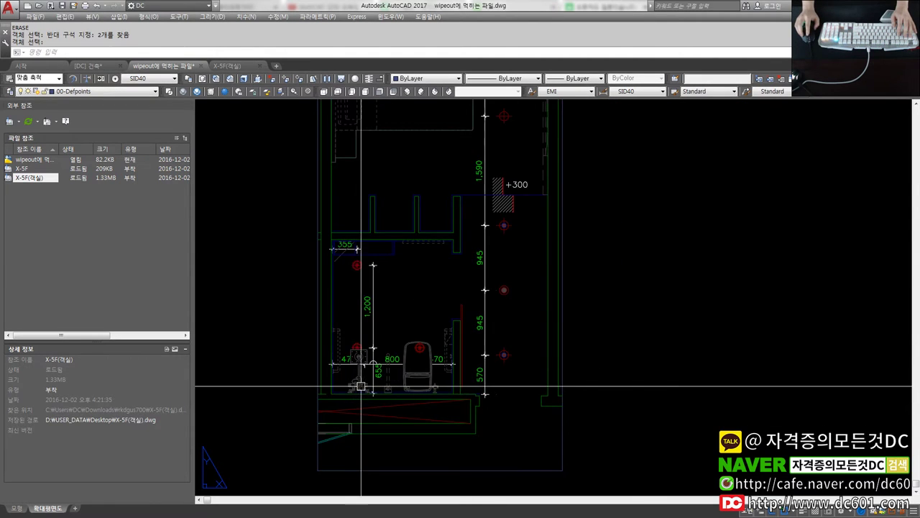
pyautogui.scroll(-2, 359, 386)
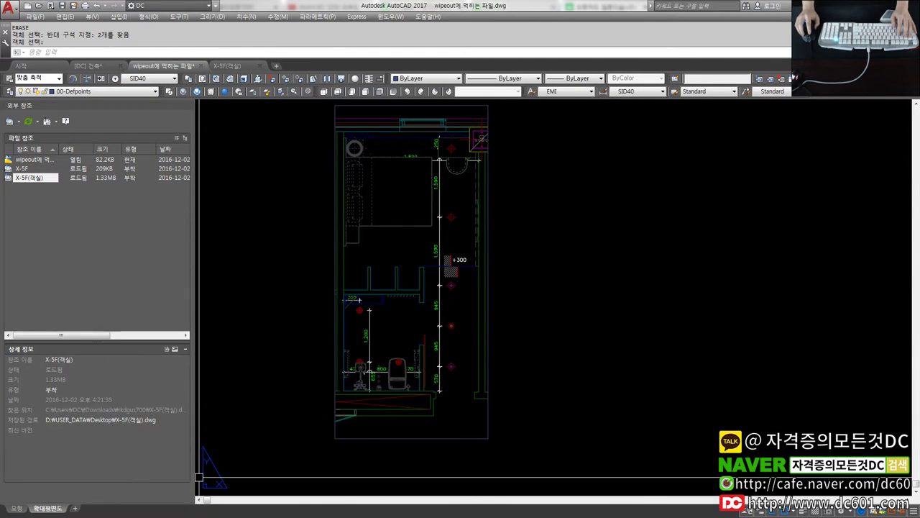
pyautogui.click(17, 507)
# Try a linear dimension (DLI) from the right point to the left circle in model space
pyautogui.scroll(3, 475, 402)
pyautogui.scroll(3, 546, 384)
pyautogui.scroll(2, 523, 359)
pyautogui.scroll(-2, 523, 356)
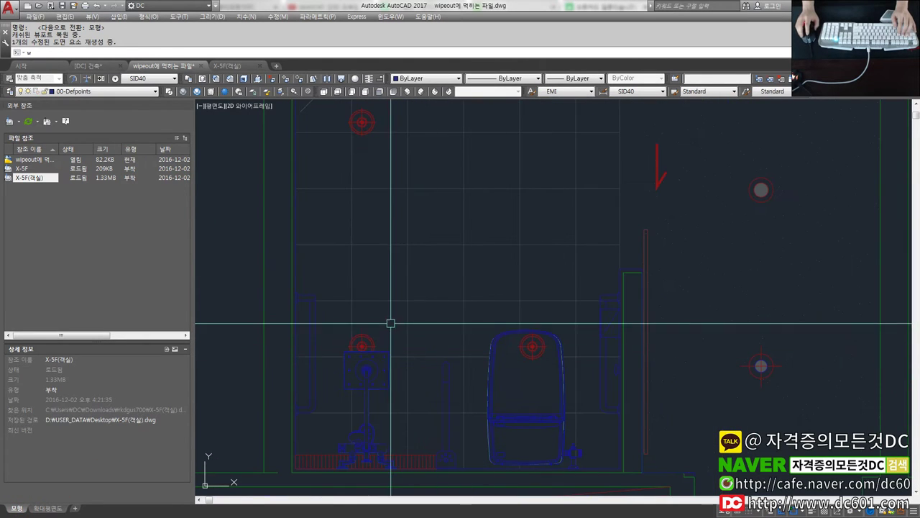
pyautogui.write('dli')
pyautogui.press('Return')
pyautogui.click(534, 330)
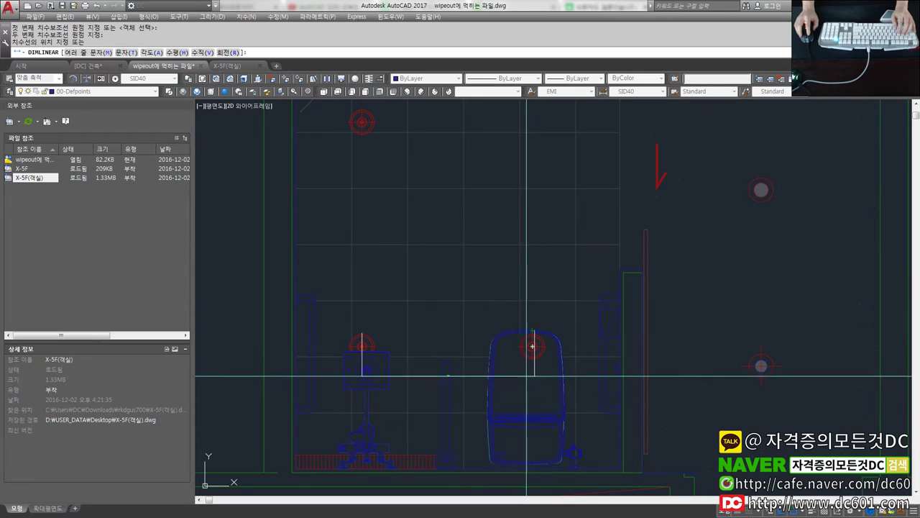
pyautogui.click(362, 332)
pyautogui.scroll(2, 484, 393)
pyautogui.scroll(-2, 484, 393)
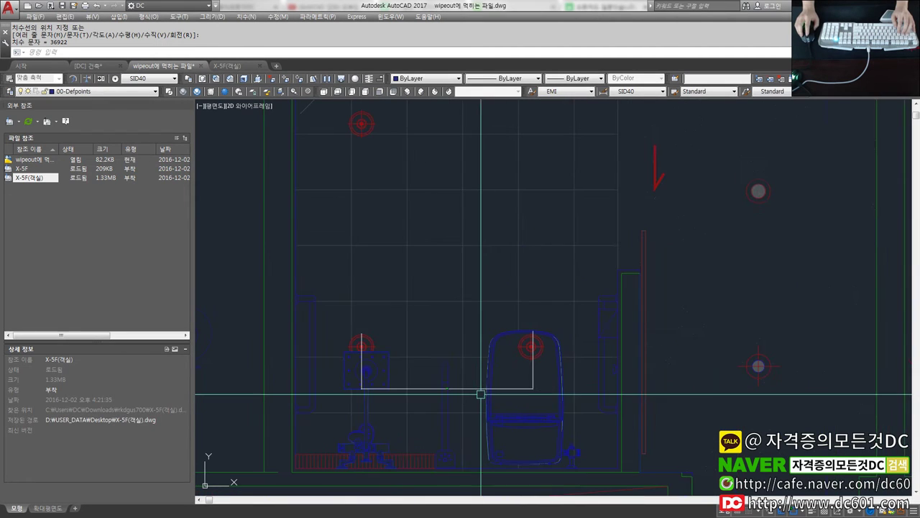
pyautogui.scroll(-2, 461, 393)
pyautogui.scroll(-2, 493, 395)
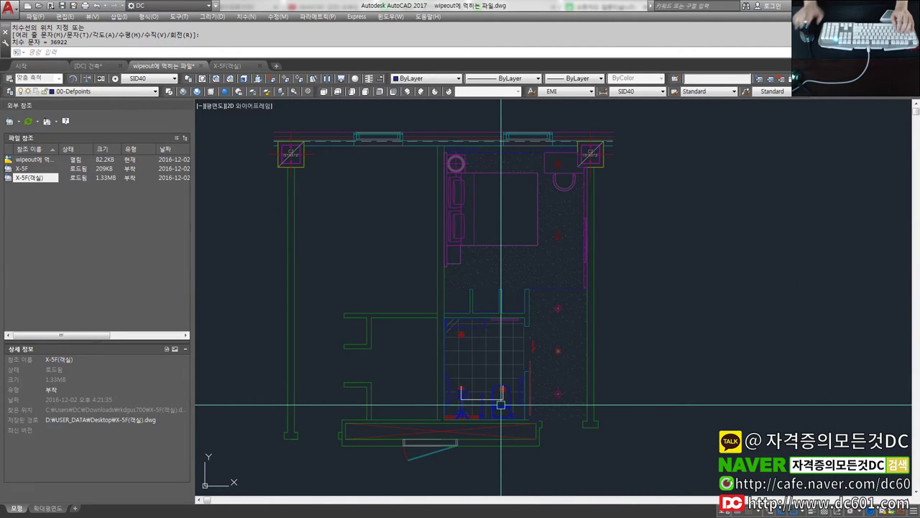
pyautogui.scroll(2, 488, 404)
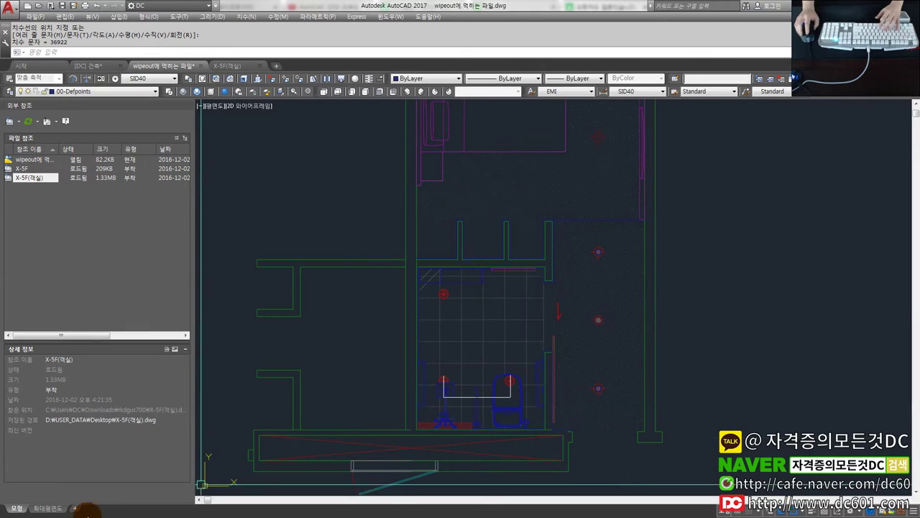
# Glance at the 확대평면도 layout, then open Drawing Units from model space
pyautogui.click(41, 508)
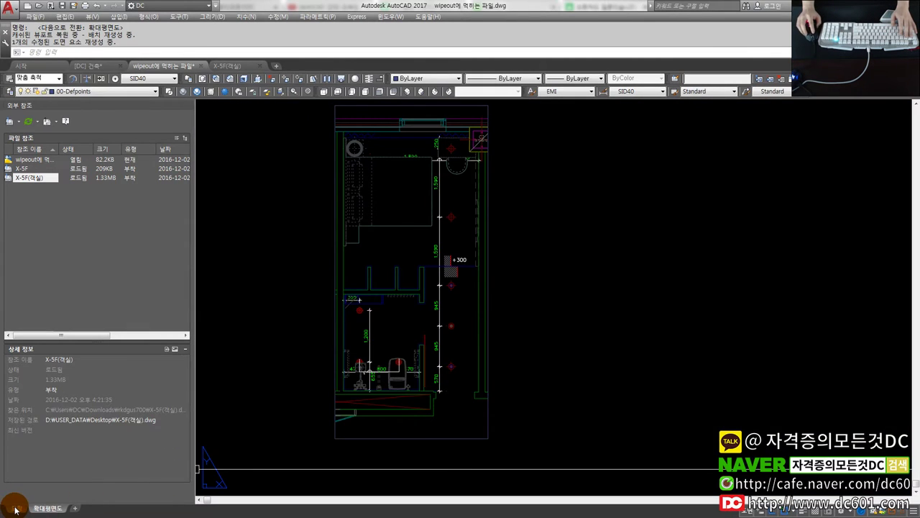
pyautogui.click(16, 508)
pyautogui.scroll(2, 504, 392)
pyautogui.scroll(2, 474, 408)
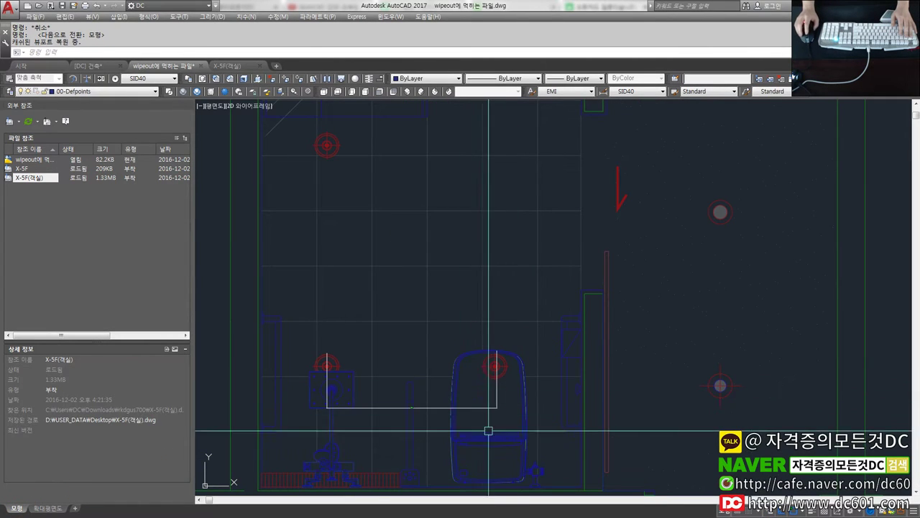
pyautogui.scroll(4, 437, 410)
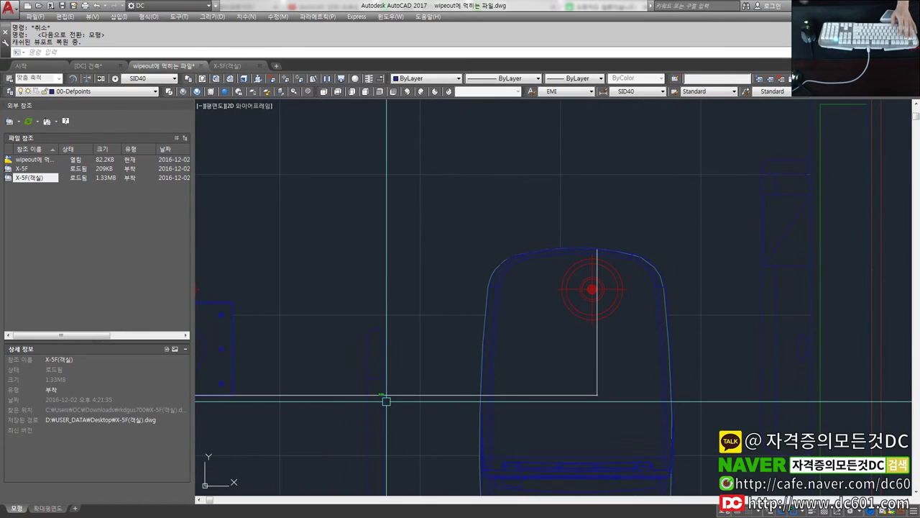
pyautogui.scroll(-5, 386, 401)
pyautogui.scroll(-1, 374, 382)
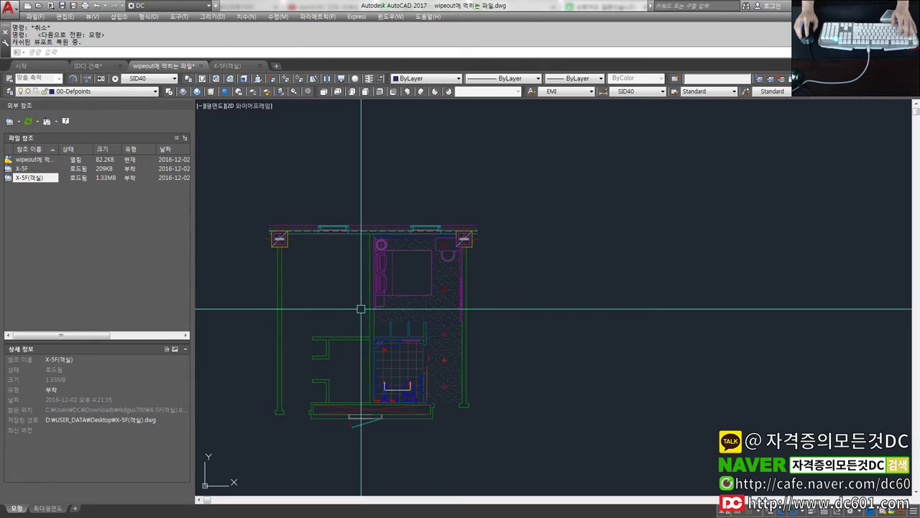
pyautogui.write('un')
pyautogui.press('Return')
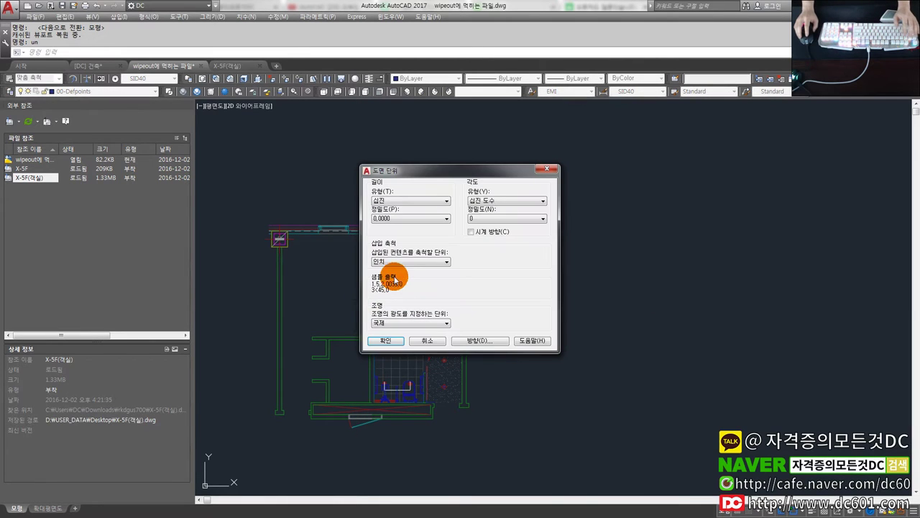
# Return to the 확대평면도 layout and inspect the 1,200 dimension
pyautogui.click(50, 507)
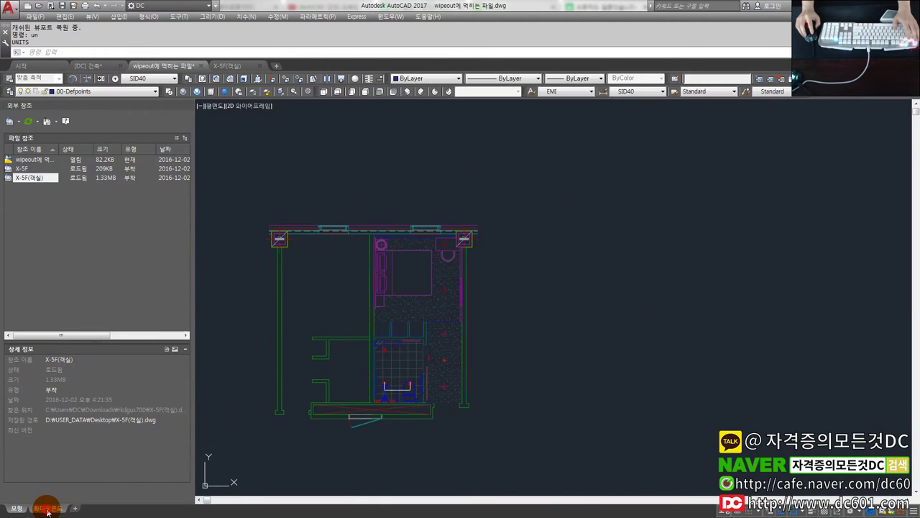
pyautogui.scroll(3, 388, 352)
pyautogui.moveTo(360, 335); pyautogui.dragTo(373, 347, button='middle')
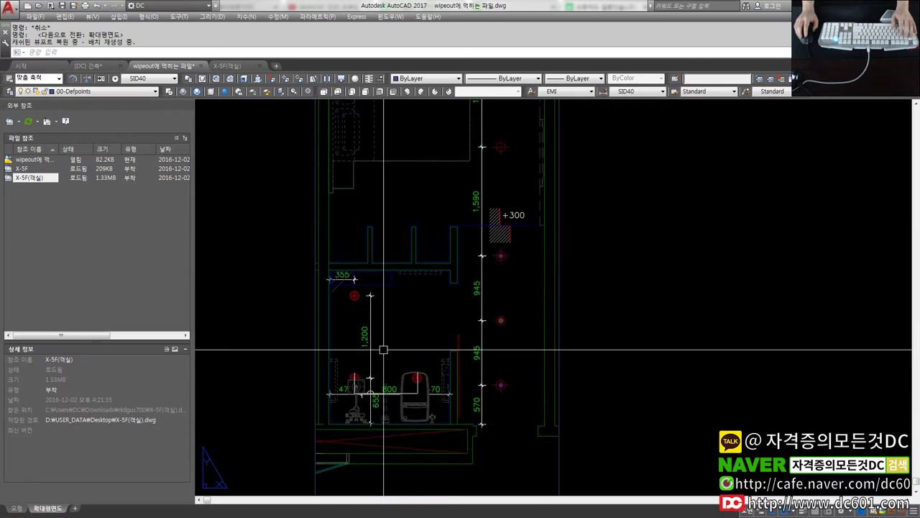
pyautogui.click(370, 363)
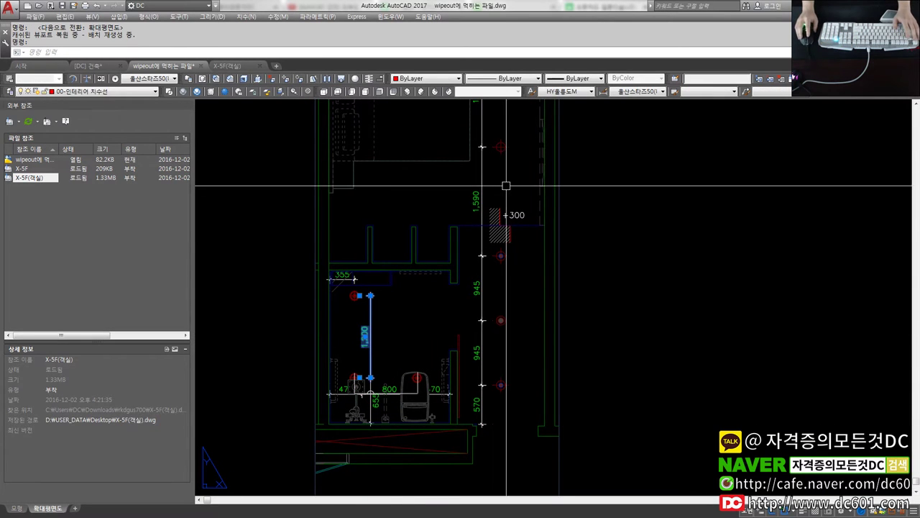
pyautogui.scroll(-1, 404, 284)
pyautogui.press('Escape')
pyautogui.moveTo(373, 282); pyautogui.dragTo(404, 313, button='middle')
# Start a new drawing from the application menu
pyautogui.click(83, 56)
pyautogui.click(21, 18)
pyautogui.click(43, 28)
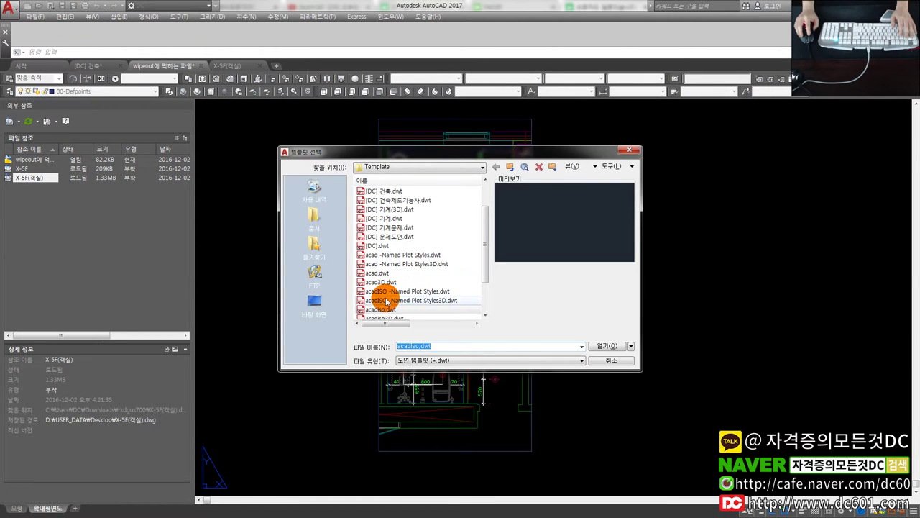
# Create Drawing1 from acadiso.dwt, then return to the wipeout file's model space to select the plan
pyautogui.doubleClick(387, 311)
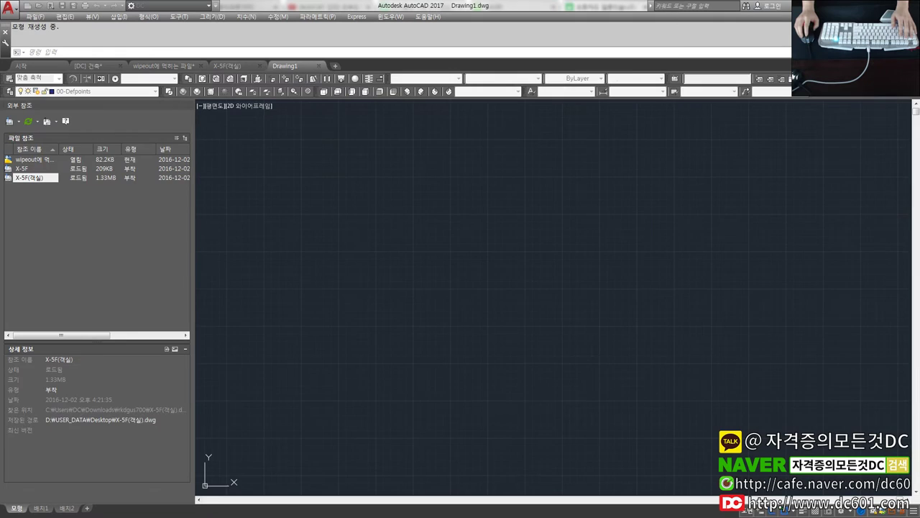
pyautogui.click(169, 69)
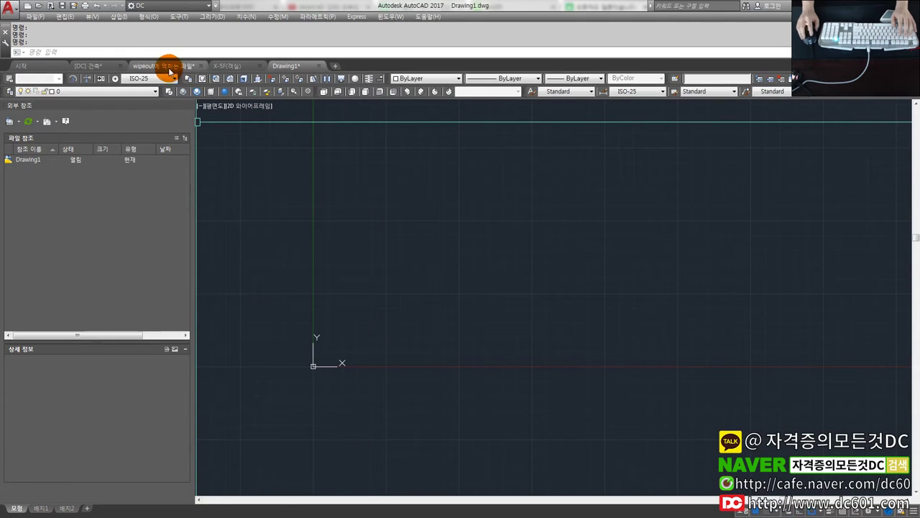
pyautogui.click(96, 70)
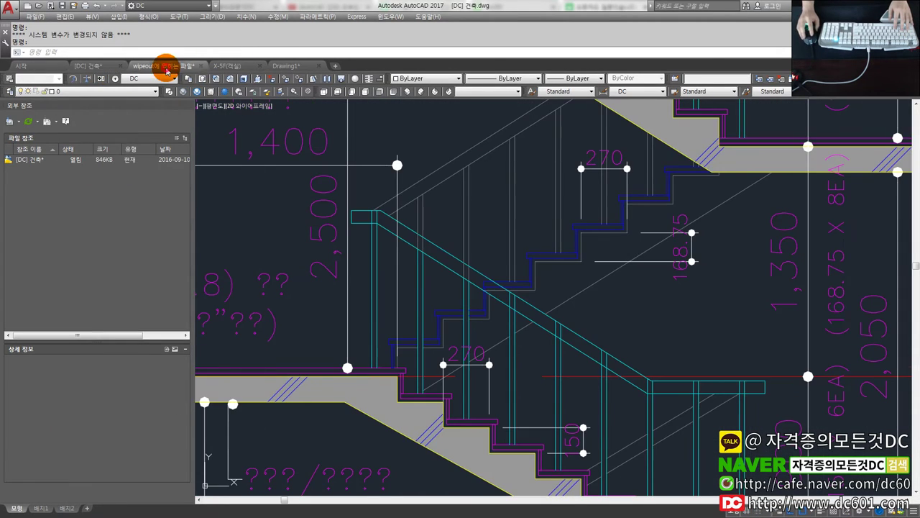
pyautogui.click(167, 69)
pyautogui.click(16, 507)
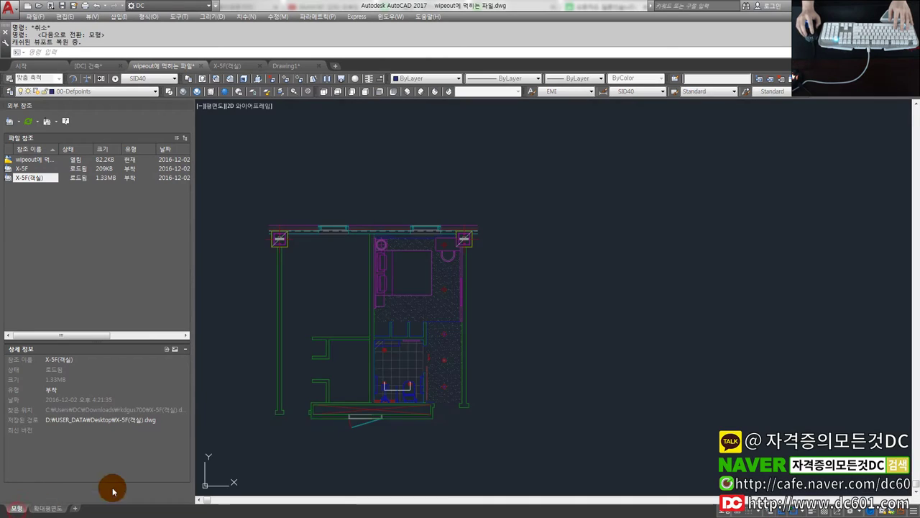
pyautogui.scroll(-2, 415, 372)
pyautogui.click(529, 460)
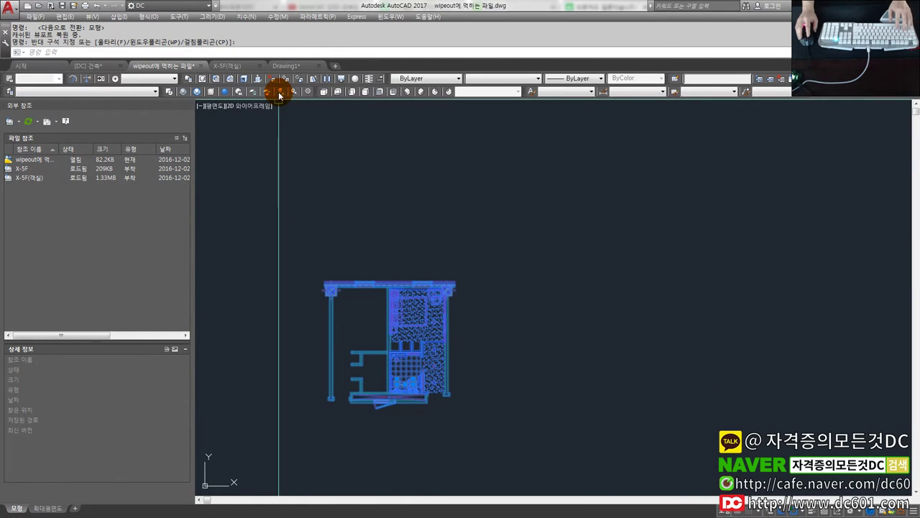
# Paste the copied room plan into Drawing1 and zoom to show the whole drawing
pyautogui.click(282, 70)
pyautogui.hotkey('ctrl', 'v')
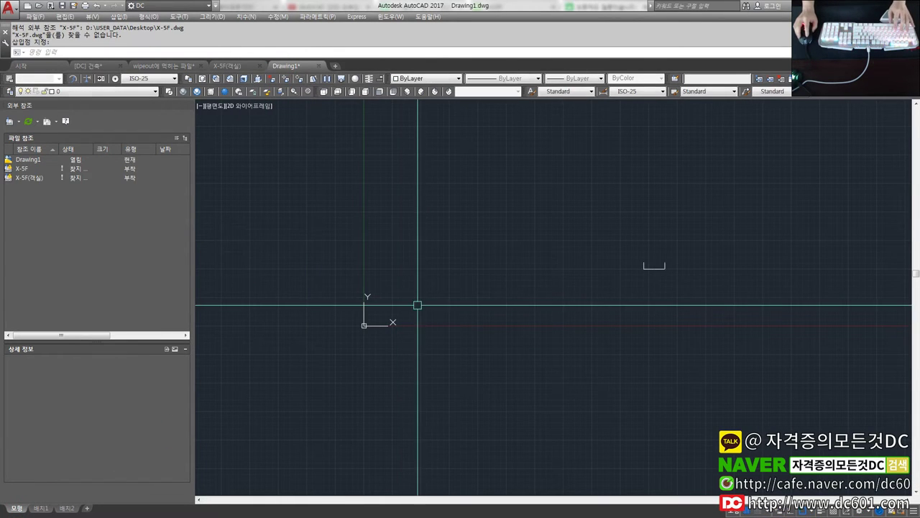
pyautogui.click(450, 358)
pyautogui.scroll(-2, 504, 381)
pyautogui.write('e')
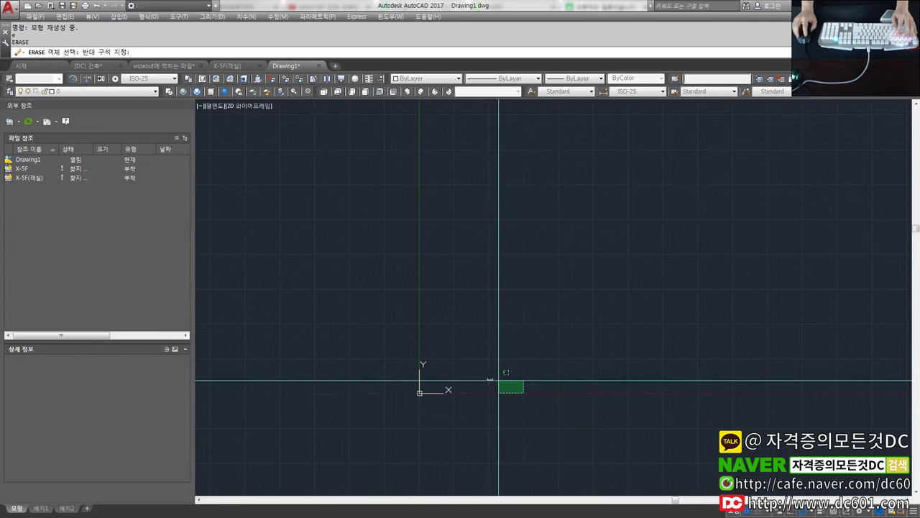
pyautogui.write('z')
pyautogui.press('Return')
pyautogui.write('a')
pyautogui.press('Return')
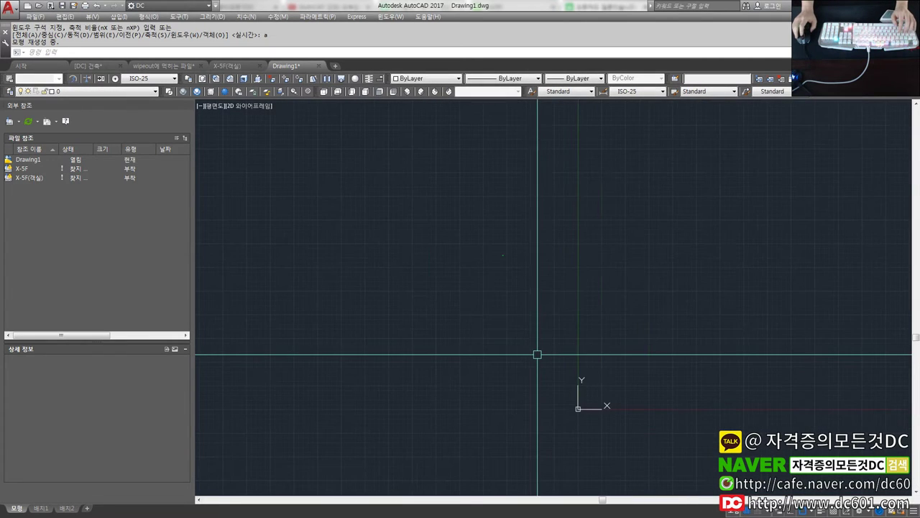
pyautogui.scroll(1, 536, 309)
pyautogui.press('Escape')
pyautogui.write('z')
pyautogui.press('Return')
pyautogui.write('a')
pyautogui.press('Return')
pyautogui.press('Escape')
# Copy the room plan from the wipeout file using a crossing selection
pyautogui.click(177, 60)
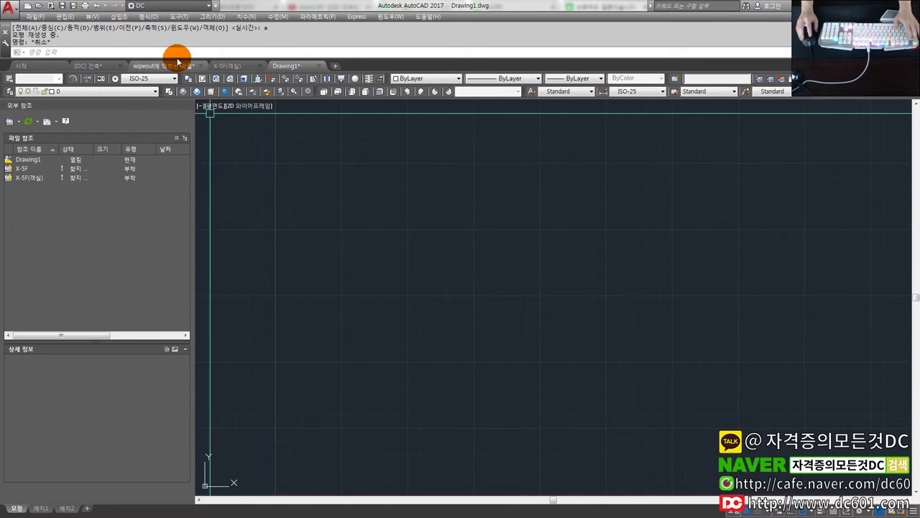
pyautogui.click(554, 246)
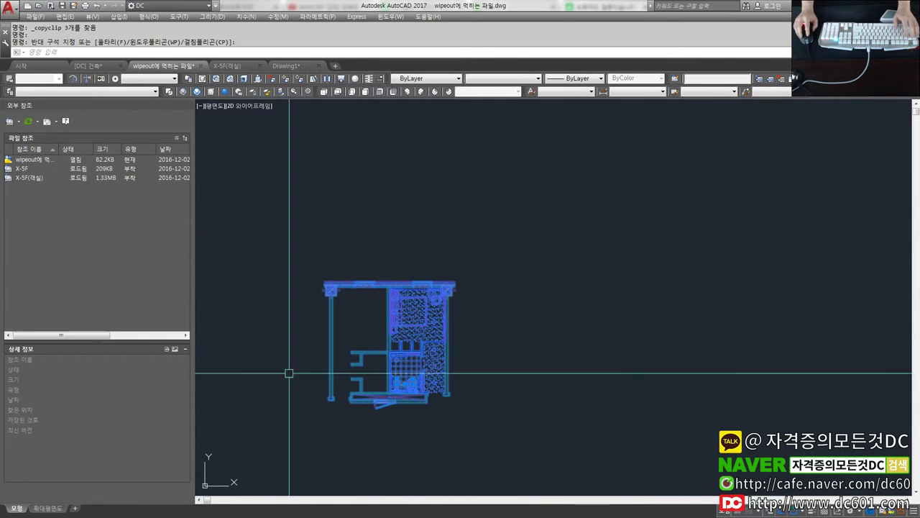
pyautogui.press('Escape')
pyautogui.click(538, 489)
pyautogui.click(309, 262)
pyautogui.hotkey('ctrl', 'c')
# Paste the copied plan into Drawing1 near the origin
pyautogui.click(296, 66)
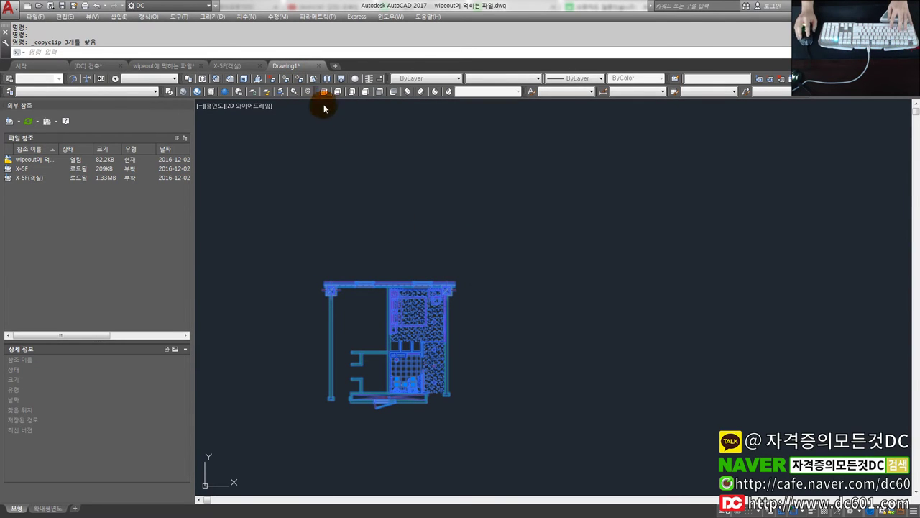
pyautogui.moveTo(398, 294); pyautogui.dragTo(484, 317, button='middle')
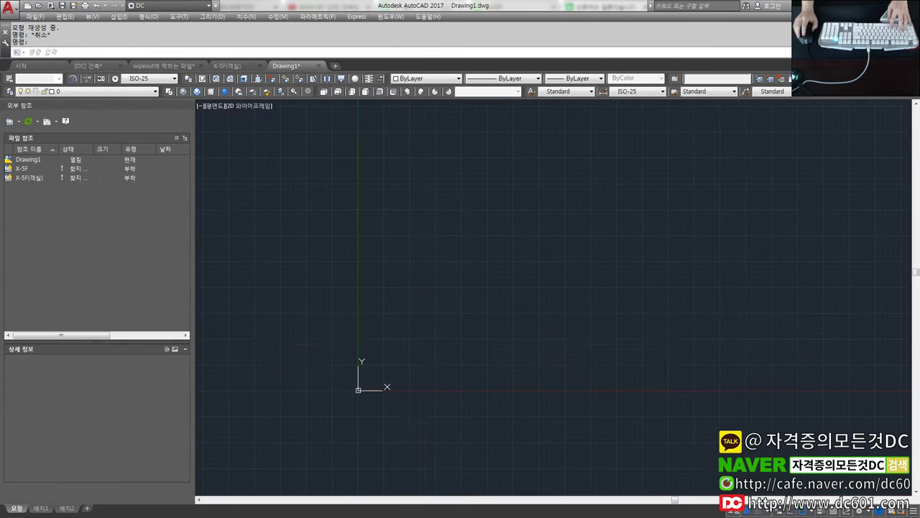
pyautogui.hotkey('ctrl', 'v')
pyautogui.moveTo(447, 351); pyautogui.dragTo(537, 350, button='middle')
# Erase the small stray bracket with a crossing window, then close Drawing1 without saving
pyautogui.press('Escape')
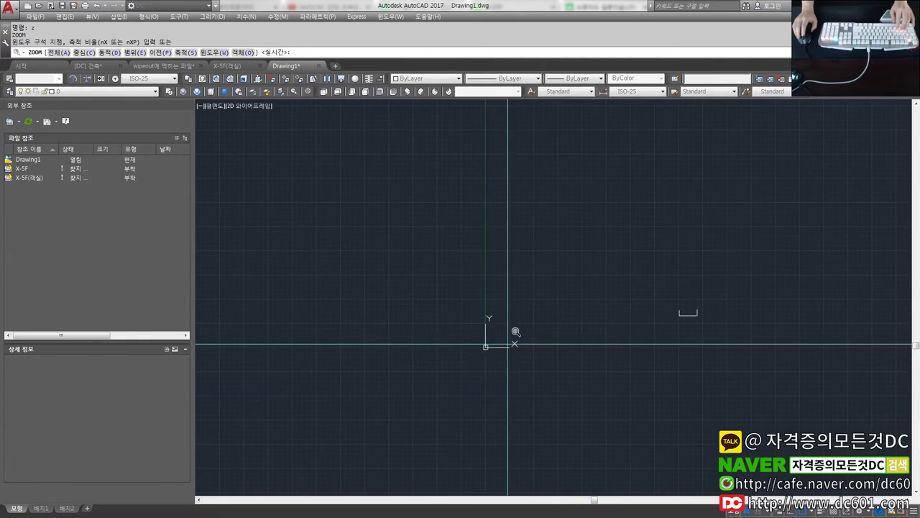
pyautogui.scroll(2, 487, 338)
pyautogui.scroll(-3, 392, 352)
pyautogui.write('e')
pyautogui.press('Return')
pyautogui.click(571, 383)
pyautogui.click(481, 322)
pyautogui.press('Return')
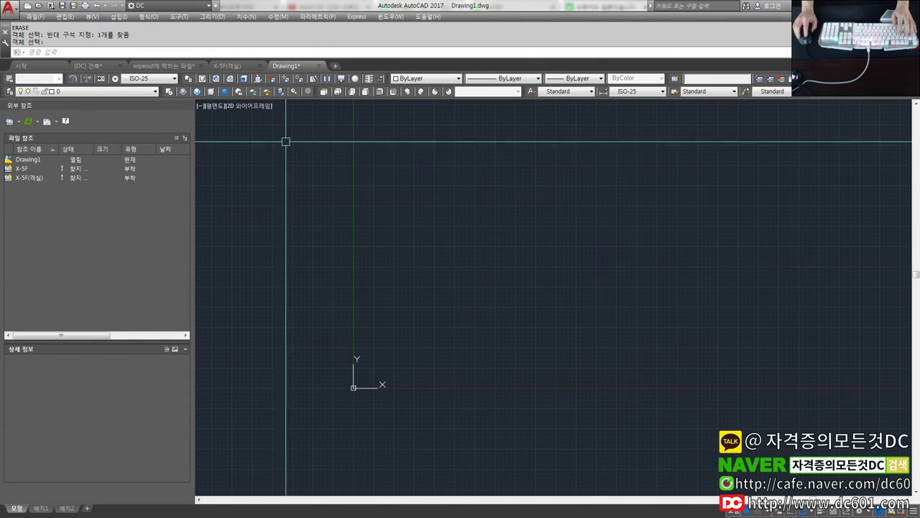
pyautogui.press('Escape')
pyautogui.press('Escape')
pyautogui.press('Escape')
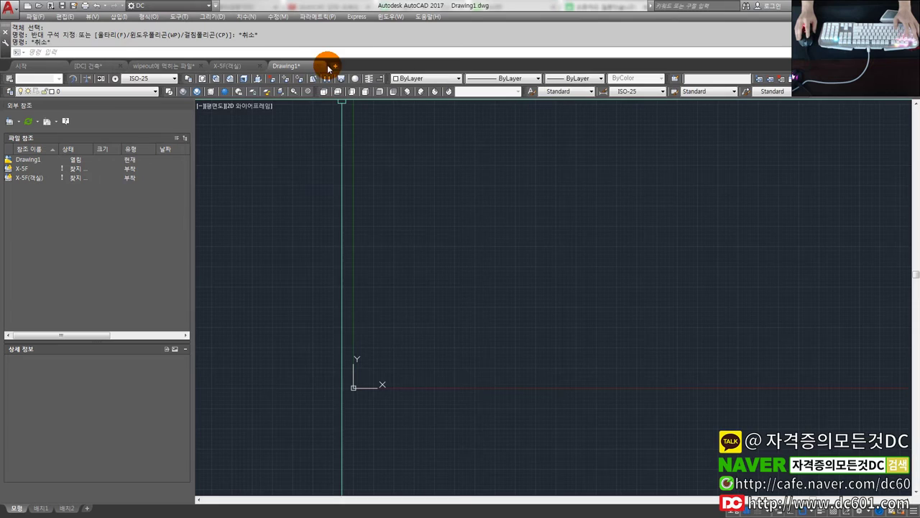
pyautogui.click(477, 285)
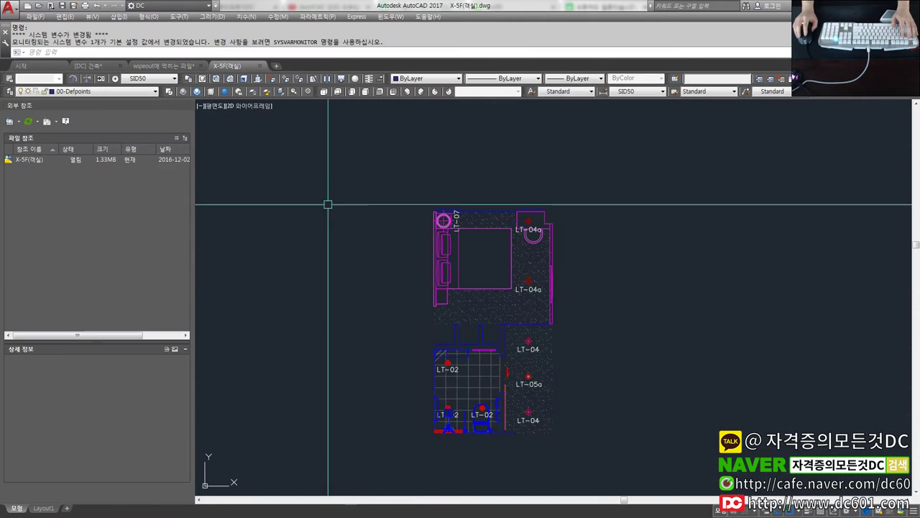
# Close the X-5F(객실) drawing
pyautogui.click(12, 9)
pyautogui.click(301, 154)
pyautogui.press('Escape')
pyautogui.click(260, 66)
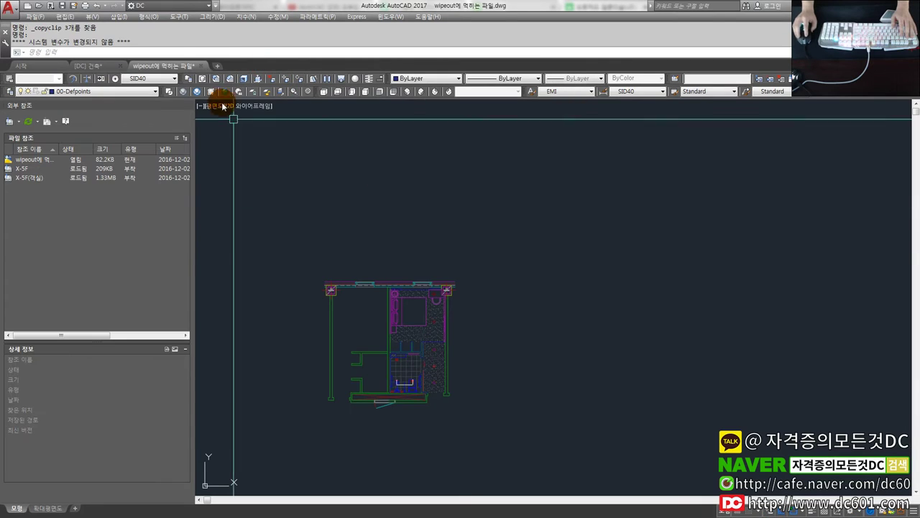
# Create a new drawing from the acadiso.dwt template
pyautogui.click(34, 16)
pyautogui.click(46, 28)
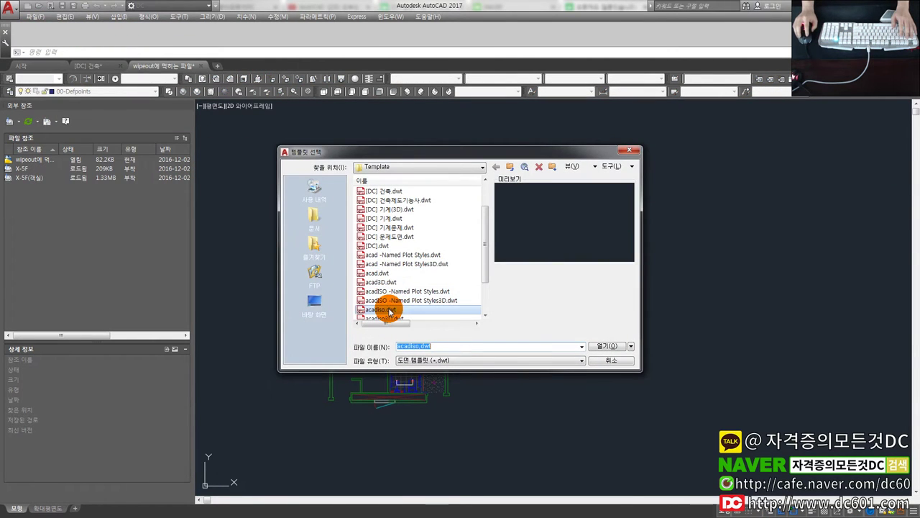
pyautogui.doubleClick(388, 310)
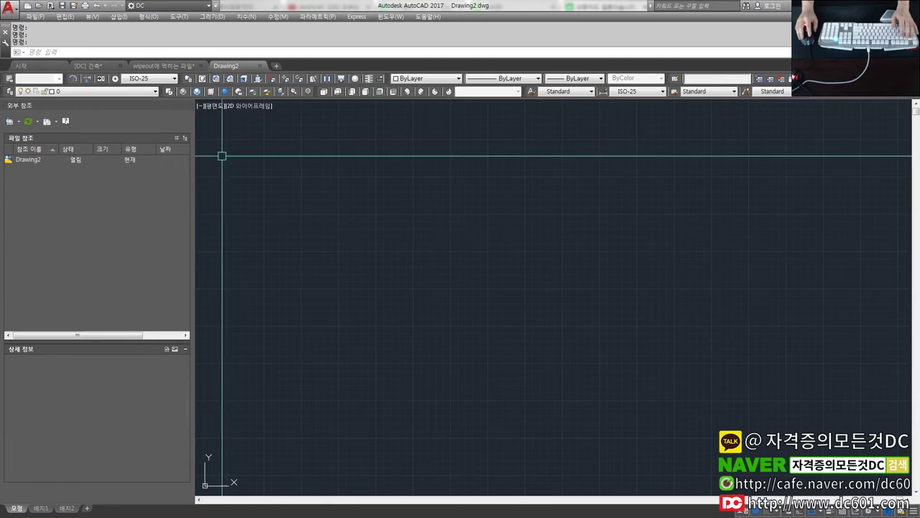
# Select the whole floor plan in the wipeout drawing for copying
pyautogui.click(180, 66)
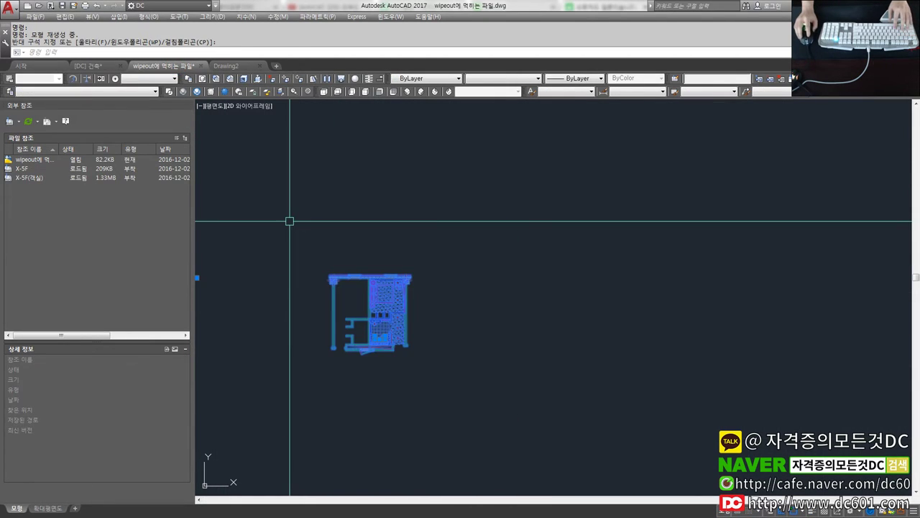
pyautogui.moveTo(275, 267); pyautogui.dragTo(437, 284, button='middle')
pyautogui.click(386, 322)
pyautogui.click(331, 273)
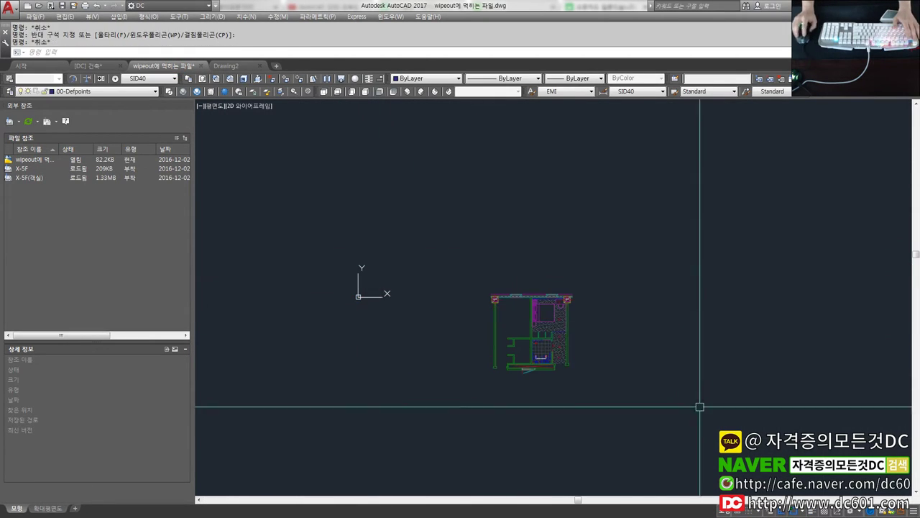
pyautogui.click(36, 509)
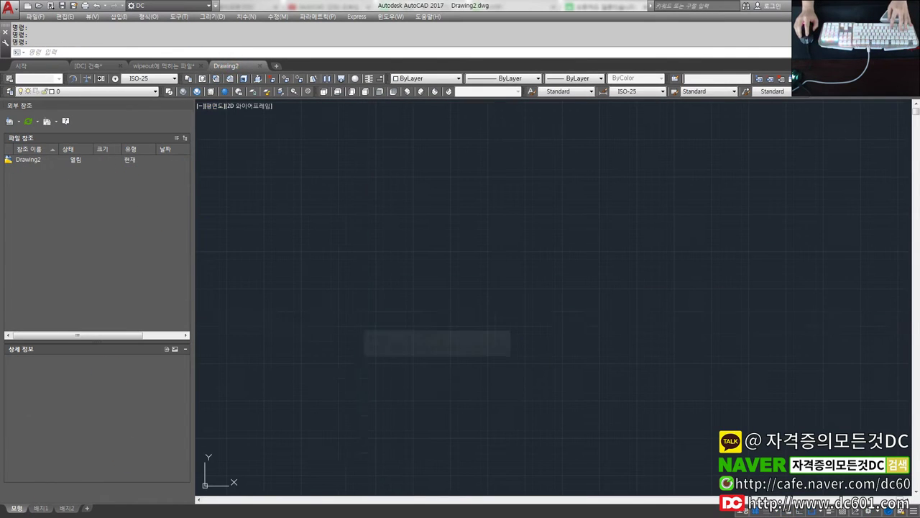
# Paste the floor plan into Drawing2 and zoom to find it
pyautogui.hotkey('ctrl', 'v')
pyautogui.click(369, 323)
pyautogui.scroll(-3, 341, 329)
pyautogui.write('z')
pyautogui.press('Return')
pyautogui.scroll(3, 434, 313)
pyautogui.press('Escape')
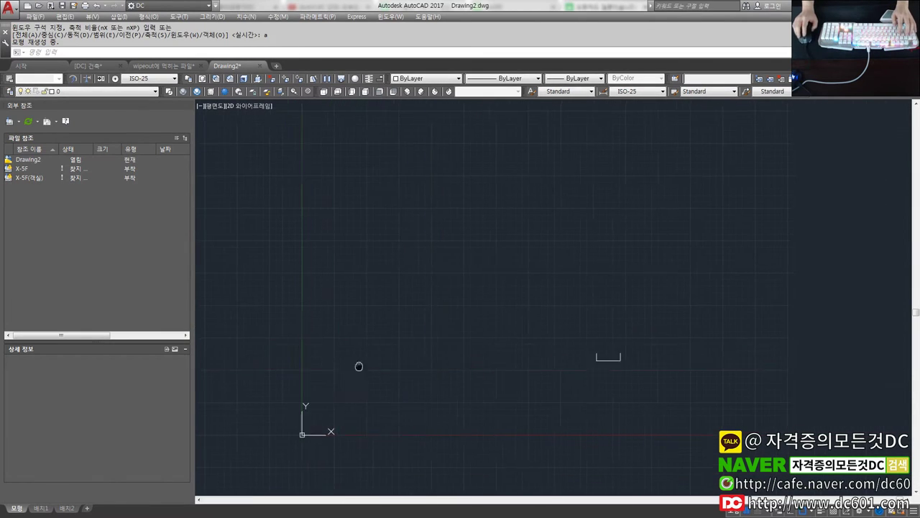
# Erase the small bracket with a crossing window and select the X-5F reference
pyautogui.write('e')
pyautogui.press('Return')
pyautogui.moveTo(676, 400); pyautogui.dragTo(582, 349)
pyautogui.press('Return')
pyautogui.click(22, 170)
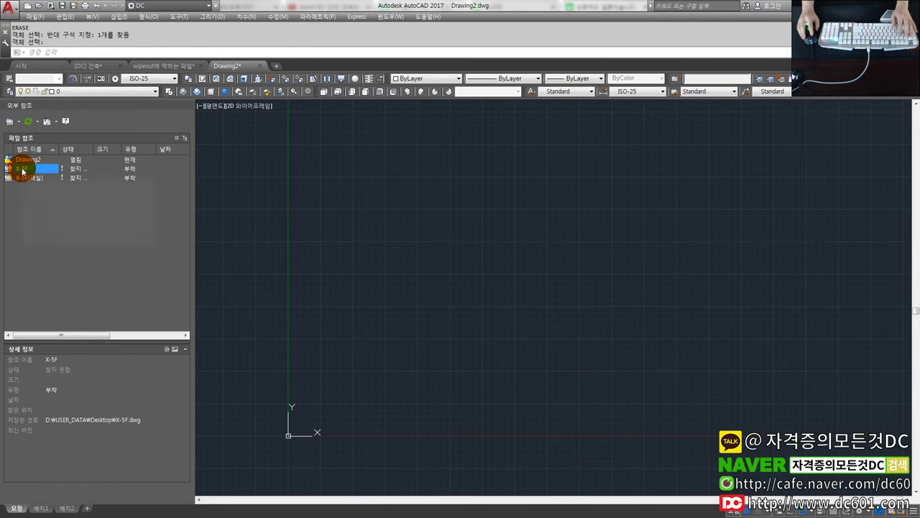
pyautogui.rightClick(23, 170)
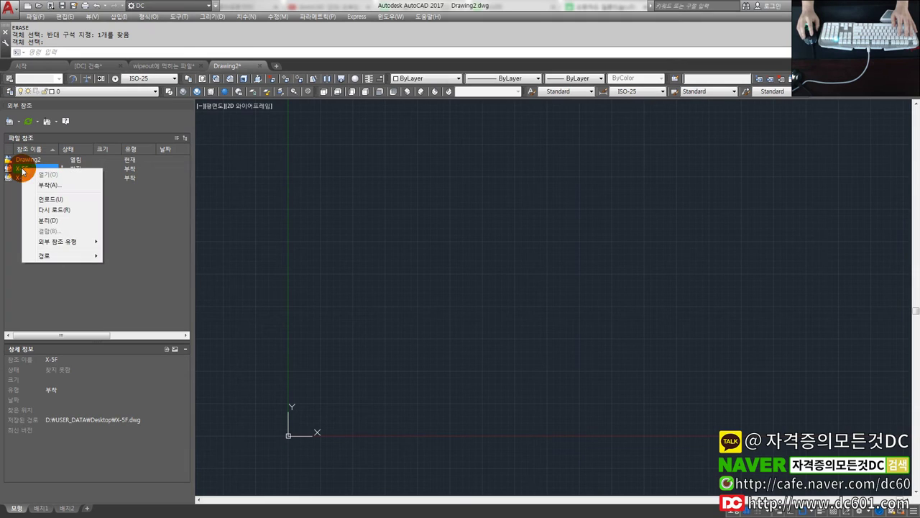
pyautogui.click(64, 210)
pyautogui.rightClick(33, 170)
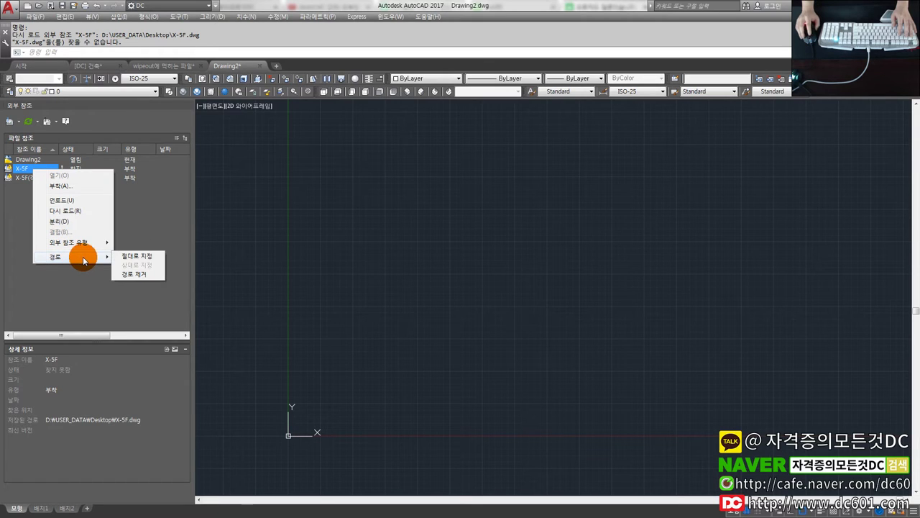
pyautogui.click(116, 270)
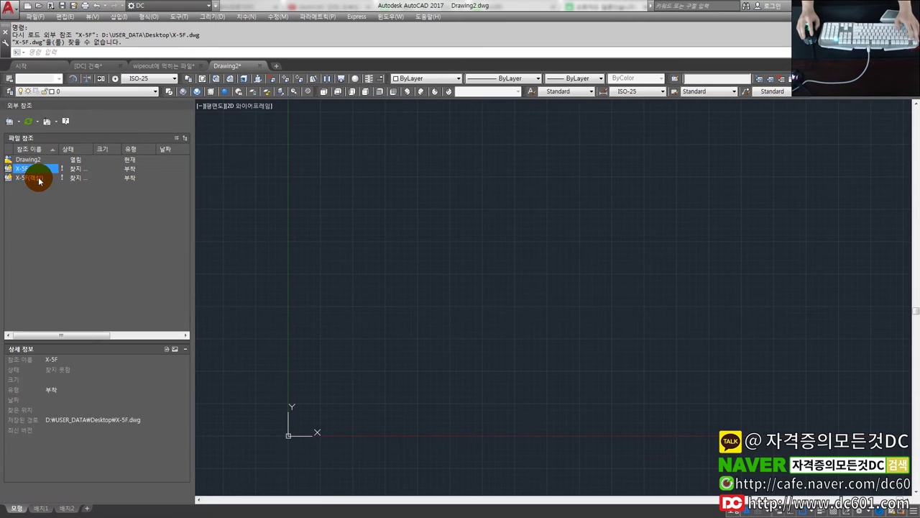
pyautogui.click(34, 17)
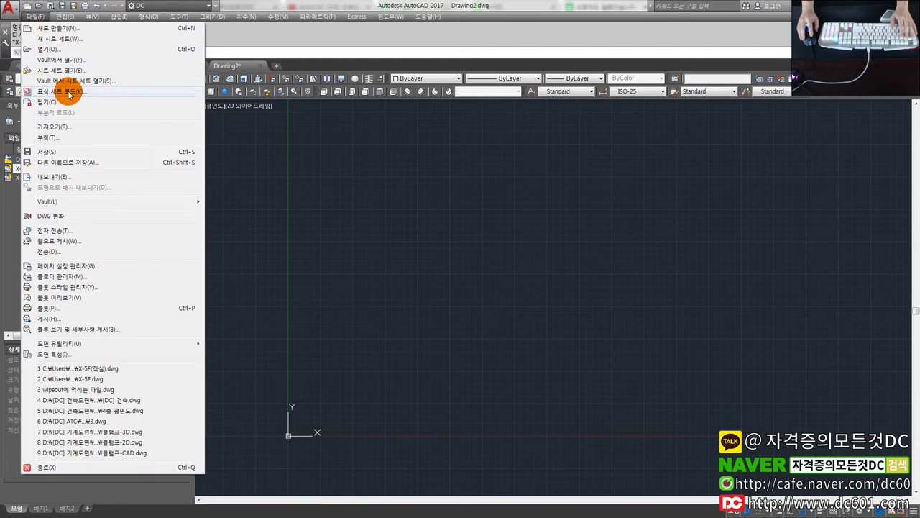
# Save the drawing as Drawing2.dwg in the rkdgus700 folder
pyautogui.click(61, 165)
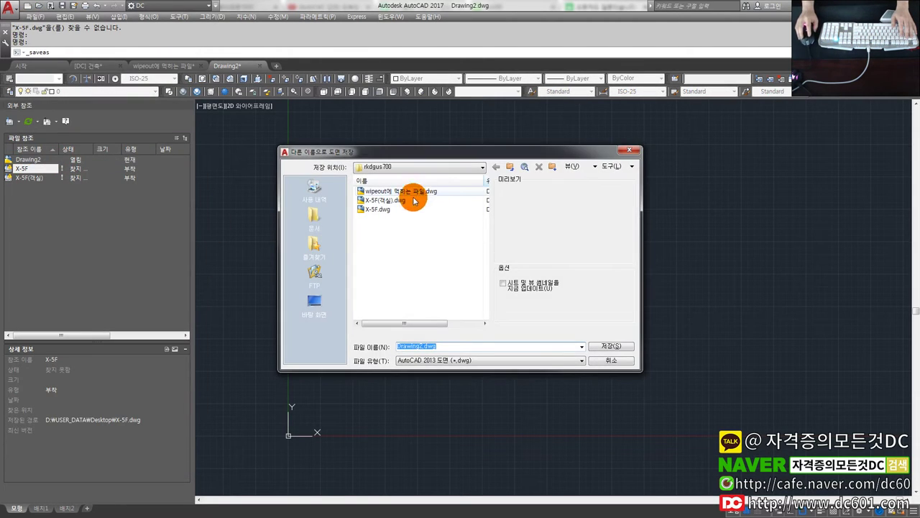
pyautogui.click(608, 348)
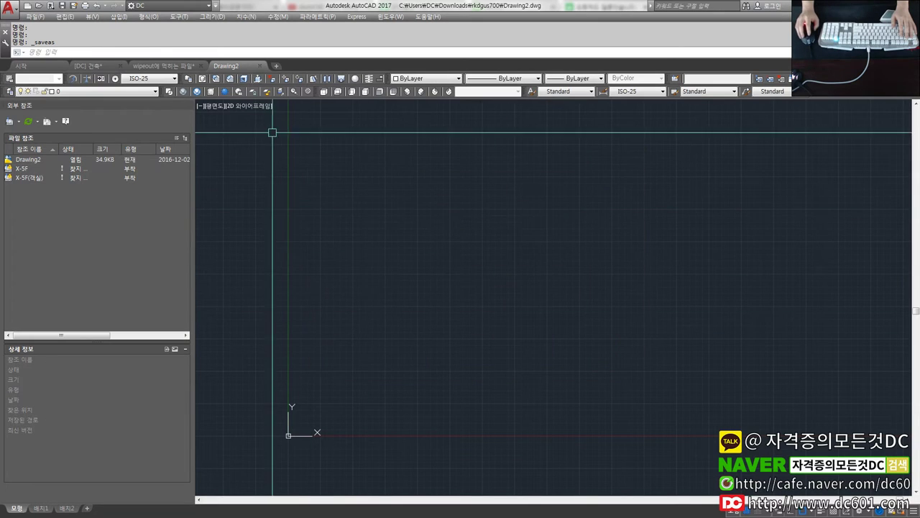
pyautogui.click(260, 66)
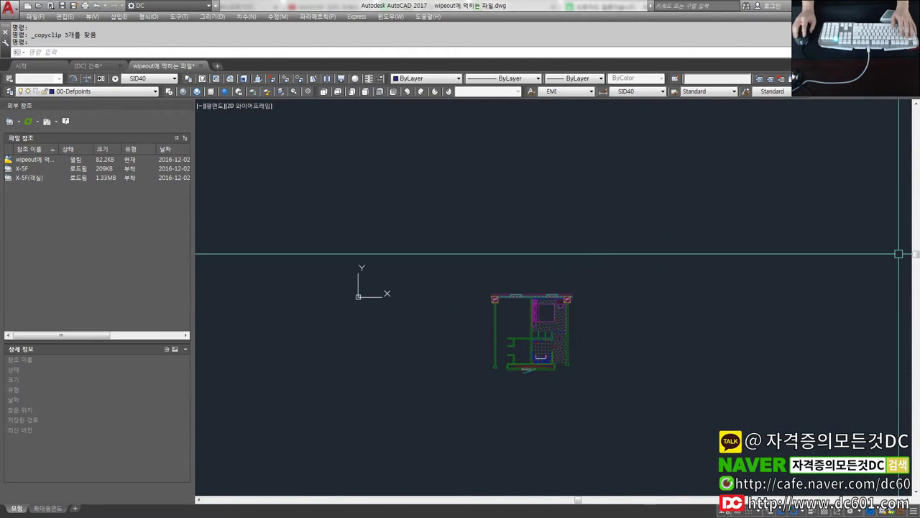
pyautogui.click(376, 257)
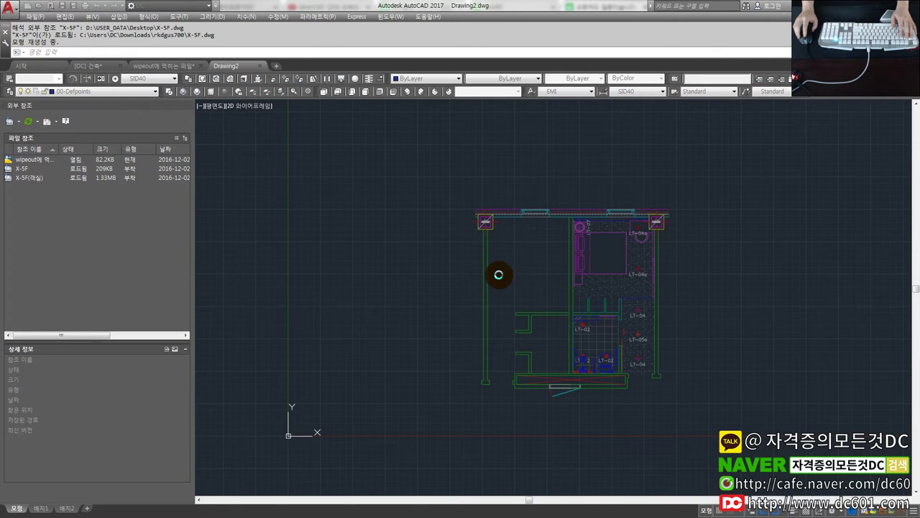
# Pan to the loaded room plan and select the X-5F(객실) reference
pyautogui.press('Escape')
pyautogui.moveTo(513, 281); pyautogui.dragTo(410, 281, button='middle')
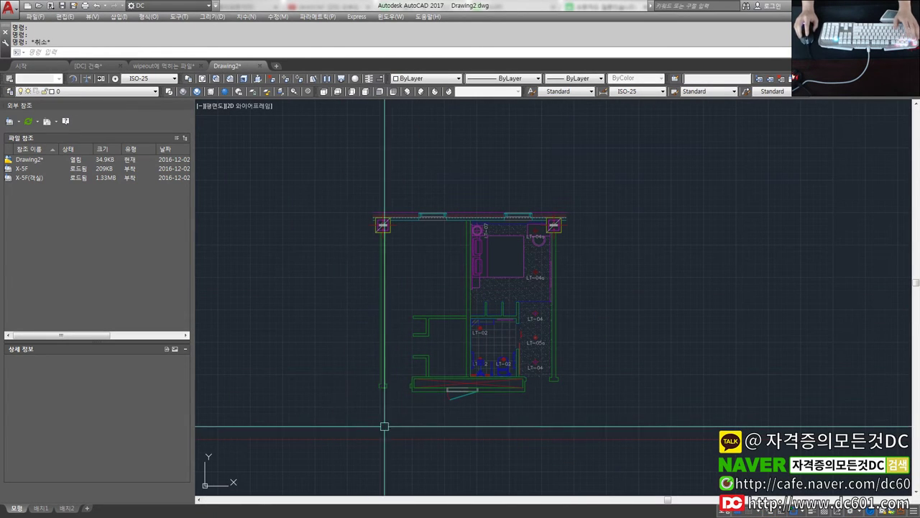
pyautogui.scroll(2, 542, 359)
pyautogui.scroll(3, 543, 359)
pyautogui.click(503, 386)
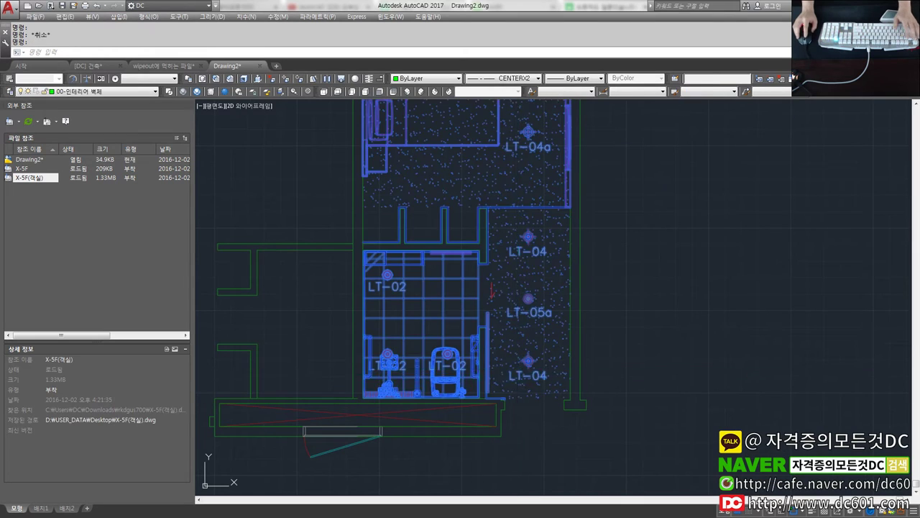
pyautogui.scroll(-3, 492, 290)
# On the 배치1 layout, create a single viewport by picking two corners
pyautogui.click(41, 507)
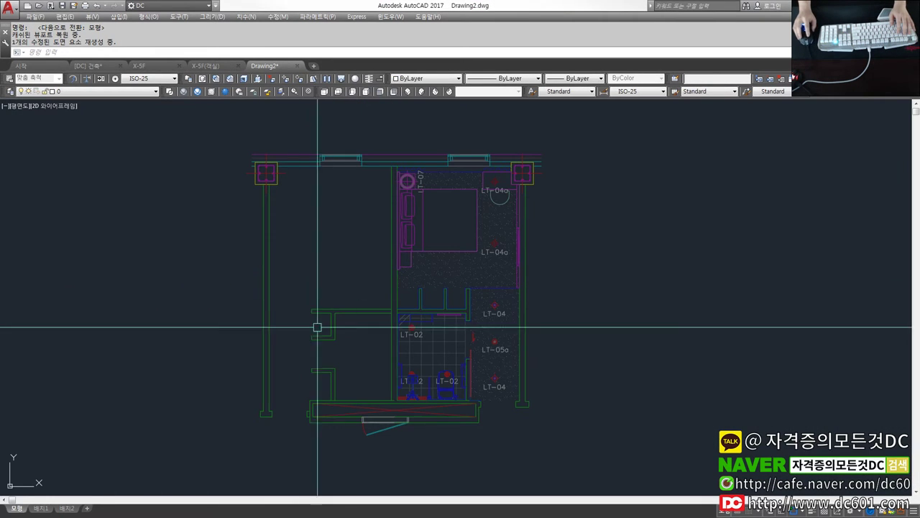
pyautogui.click(47, 508)
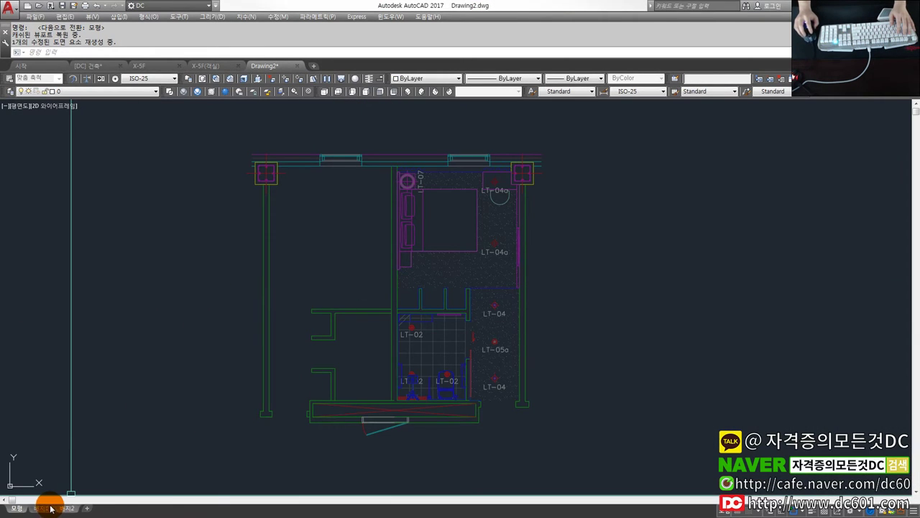
pyautogui.click(388, 334)
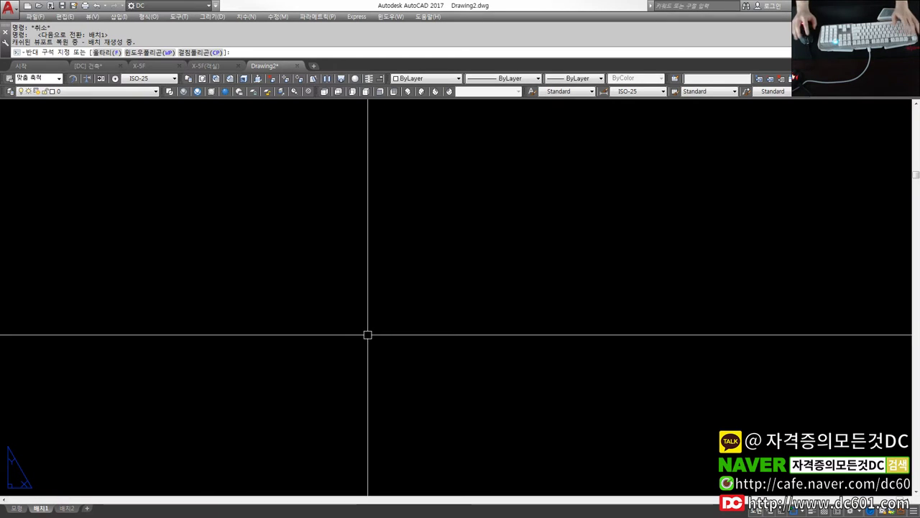
pyautogui.write('vports')
pyautogui.press('Return')
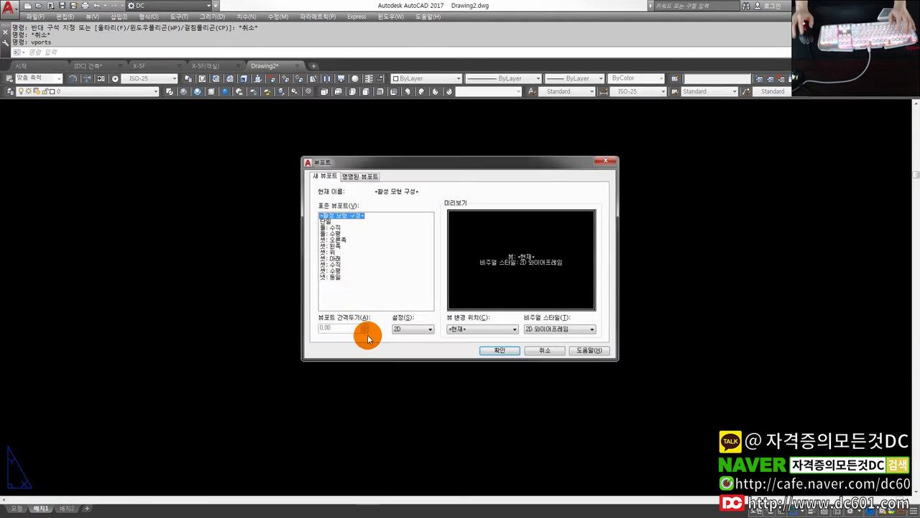
pyautogui.click(500, 350)
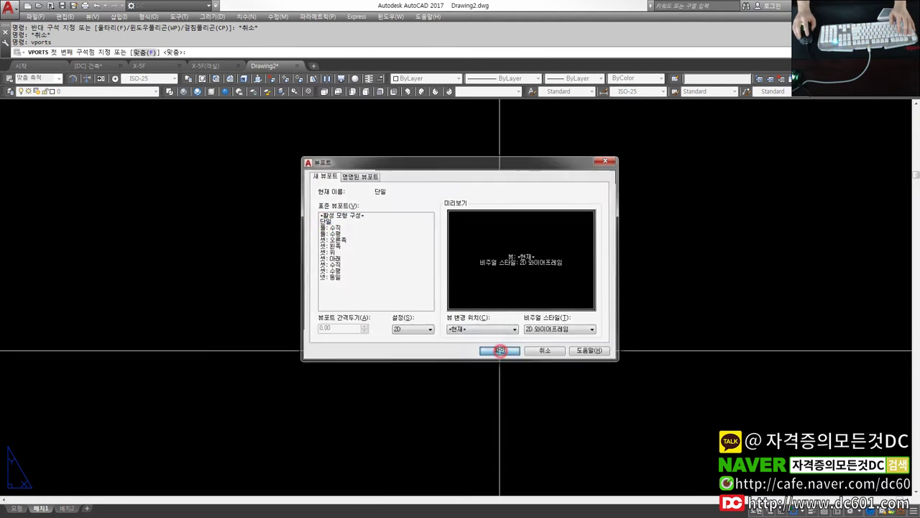
pyautogui.click(367, 189)
pyautogui.click(546, 432)
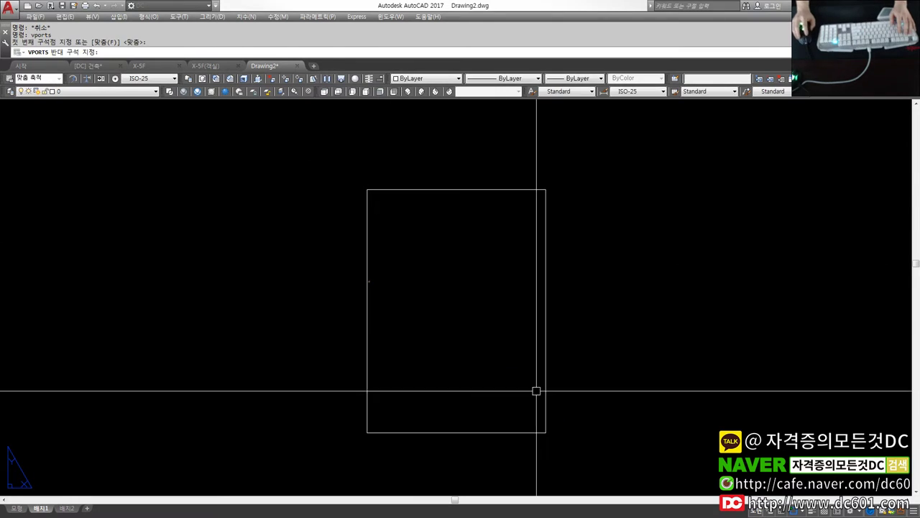
# Set the new viewport's scale to 1:50
pyautogui.click(695, 369)
pyautogui.click(437, 281)
pyautogui.click(45, 77)
pyautogui.click(41, 88)
pyautogui.press('Escape')
pyautogui.press('Escape')
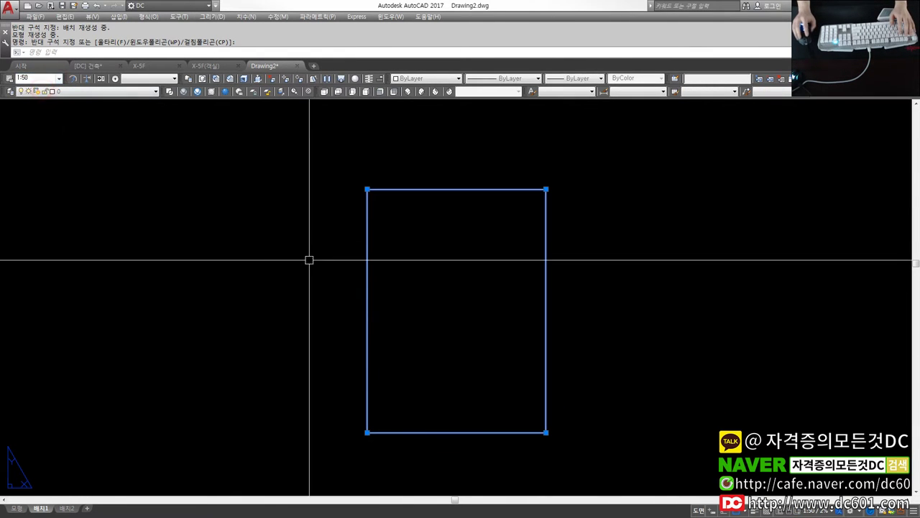
# Zoom to show the whole plan inside the viewport
pyautogui.doubleClick(440, 299)
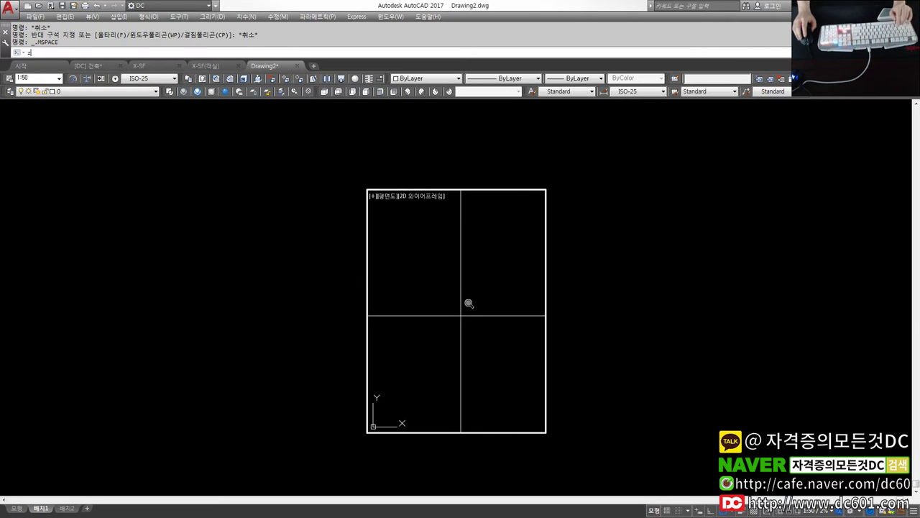
pyautogui.press('Return')
pyautogui.write('a')
pyautogui.press('Return')
# Apply the scale-to-fit option to the viewport from paper space
pyautogui.doubleClick(625, 352)
pyautogui.click(633, 357)
pyautogui.click(234, 199)
pyautogui.click(57, 77)
pyautogui.click(43, 91)
pyautogui.press('Escape')
pyautogui.press('Escape')
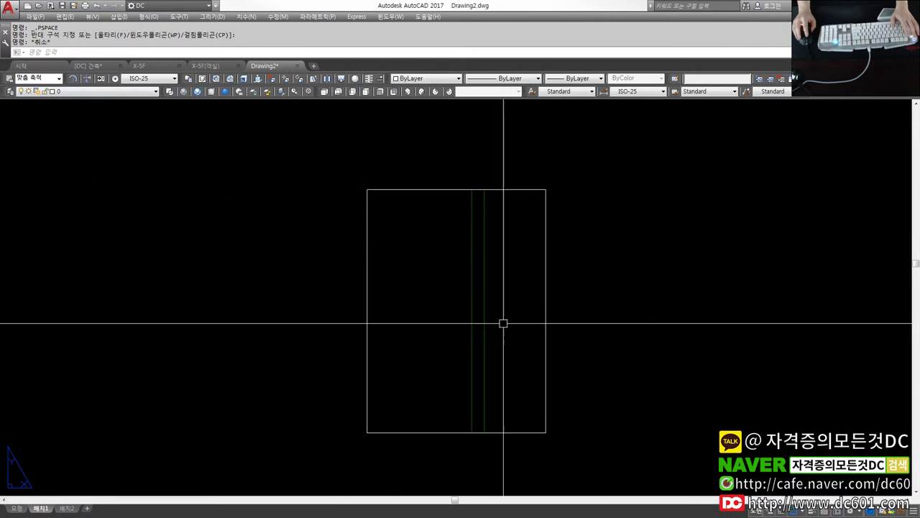
# Enlarge the viewport by dragging its upper-right corner up and right
pyautogui.scroll(-5, 551, 396)
pyautogui.click(548, 367)
pyautogui.click(548, 357)
pyautogui.click(648, 200)
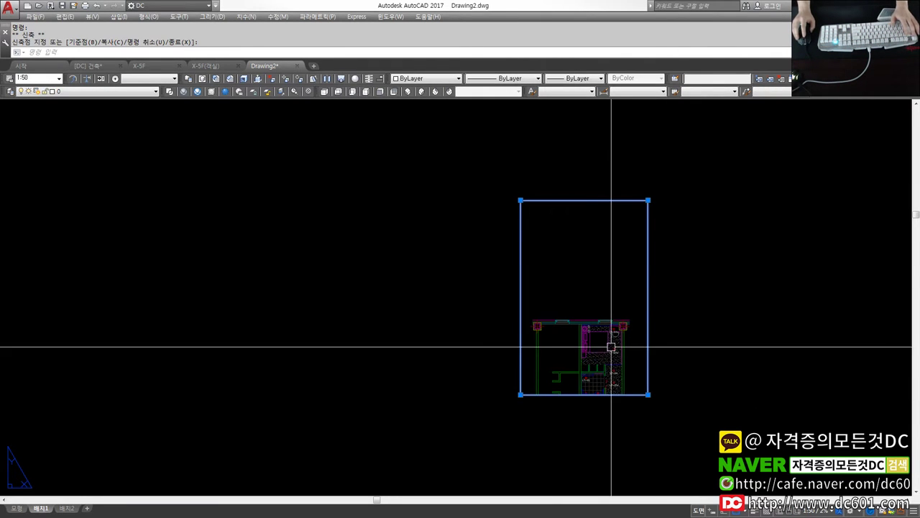
pyautogui.press('Escape')
# Pan the room plan upward inside the viewport, then re-enter the viewport
pyautogui.doubleClick(612, 345)
pyautogui.moveTo(613, 335); pyautogui.dragTo(614, 282, button='middle')
pyautogui.doubleClick(676, 324)
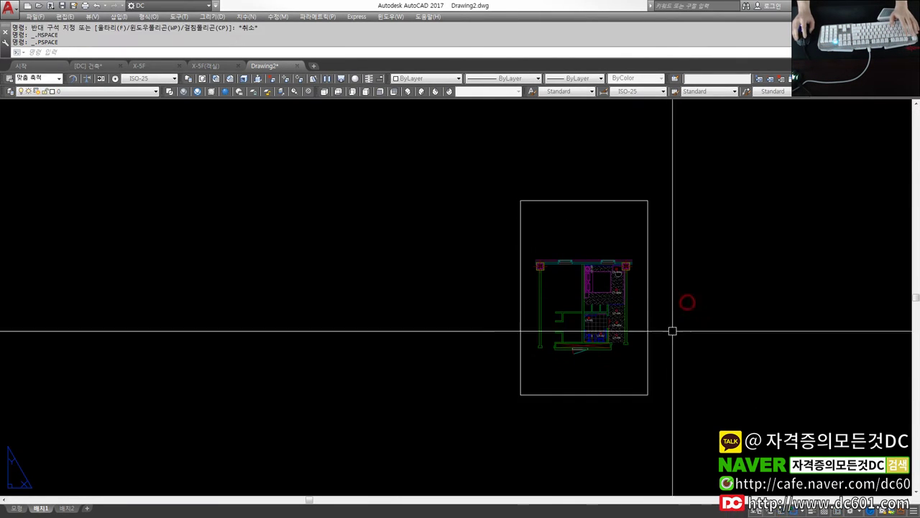
pyautogui.scroll(3, 632, 325)
pyautogui.scroll(2, 582, 320)
pyautogui.scroll(2, 546, 309)
pyautogui.doubleClick(536, 305)
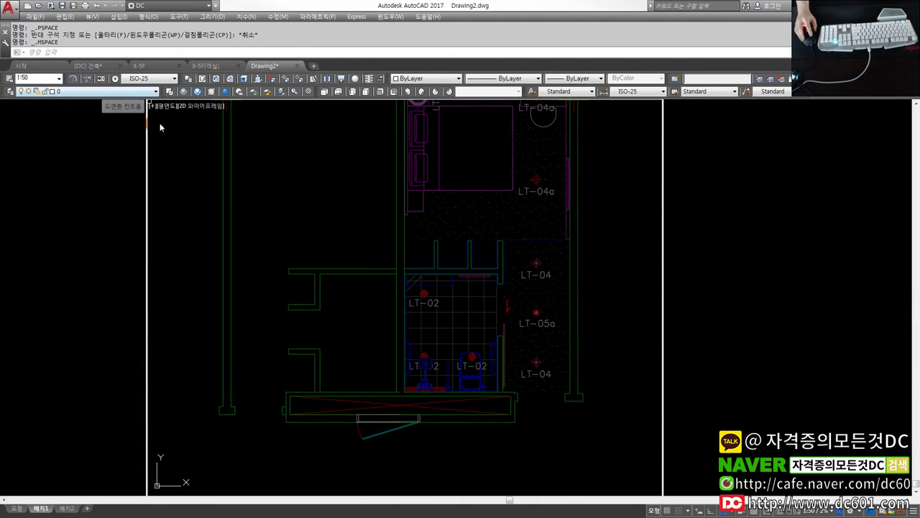
# Browse Drawing2's layer list without changing layer, then return to paper space
pyautogui.click(112, 91)
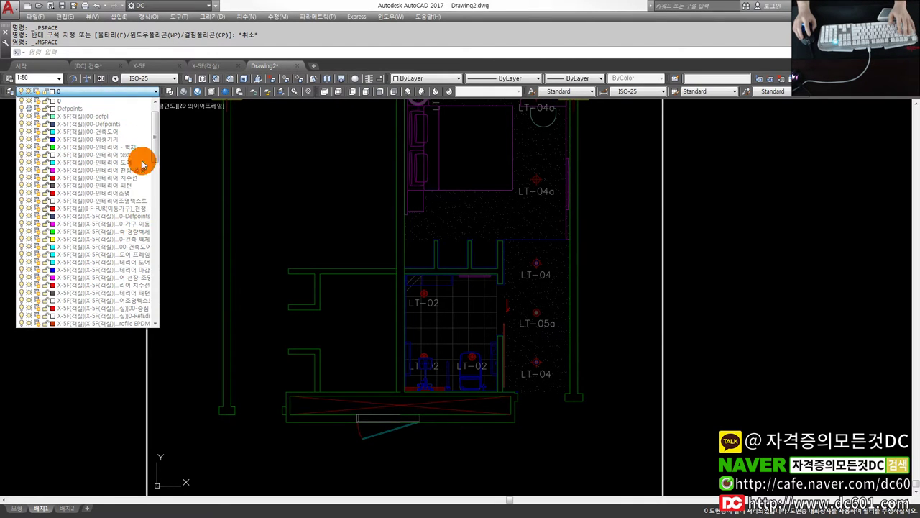
pyautogui.moveTo(155, 137)
pyautogui.mouseDown()
pyautogui.moveTo(164, 317)
pyautogui.moveTo(166, 254)
pyautogui.mouseUp()
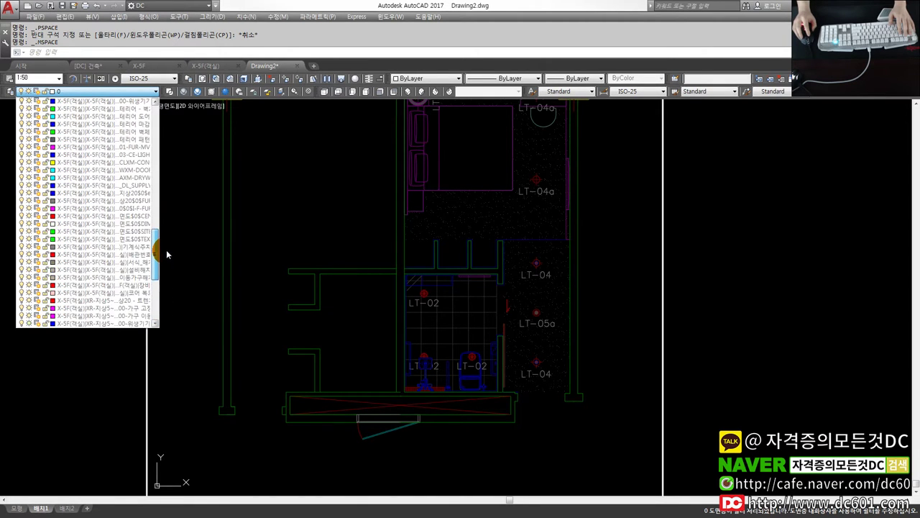
pyautogui.moveTo(166, 253); pyautogui.dragTo(169, 239)
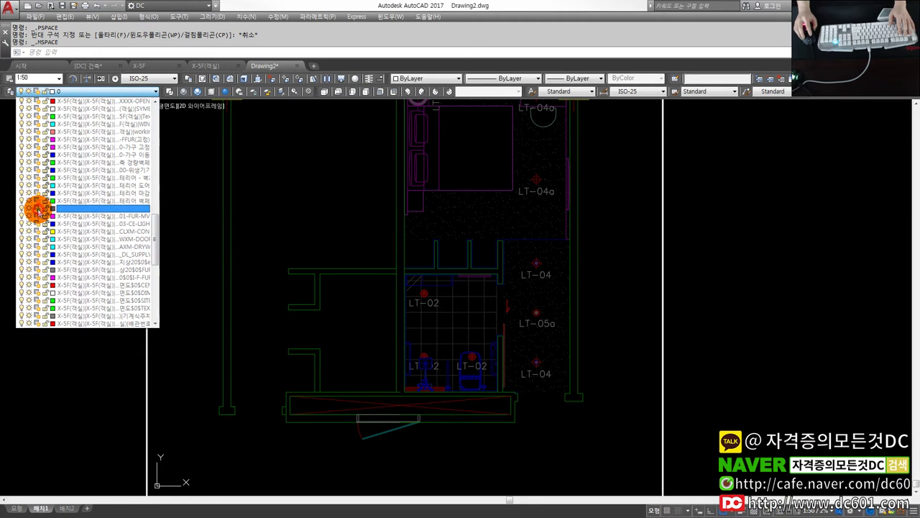
pyautogui.click(113, 372)
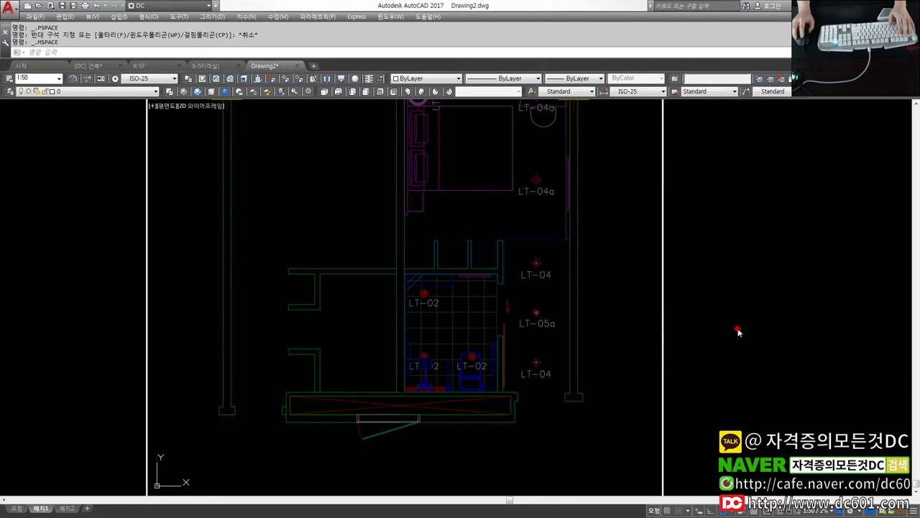
pyautogui.doubleClick(737, 331)
pyautogui.scroll(-1, 435, 333)
pyautogui.scroll(-1, 406, 350)
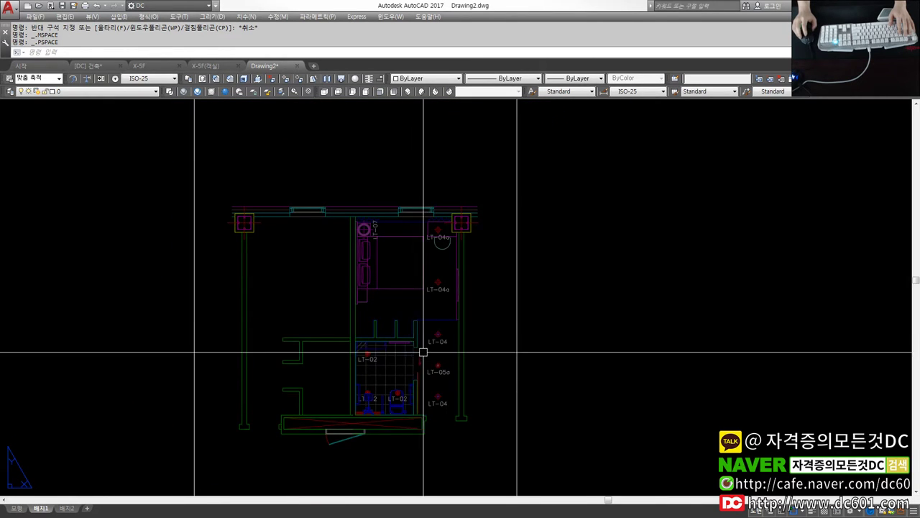
pyautogui.scroll(2, 421, 353)
# In the X-5F(객실) drawing, select the LT-04 label and check its layer
pyautogui.click(207, 66)
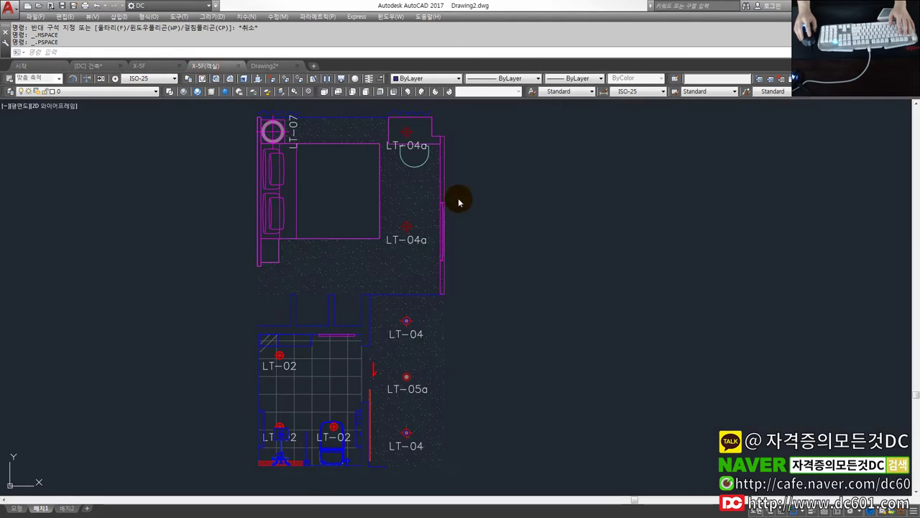
pyautogui.click(306, 92)
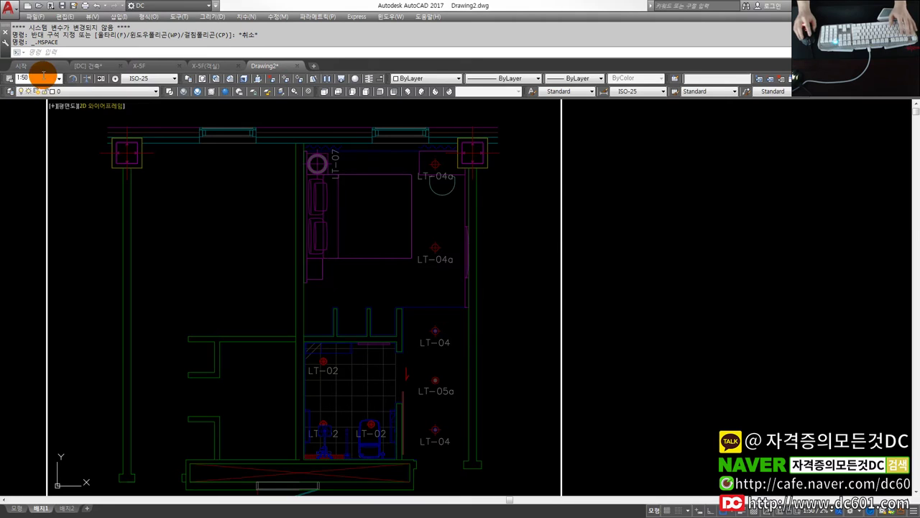
pyautogui.click(82, 91)
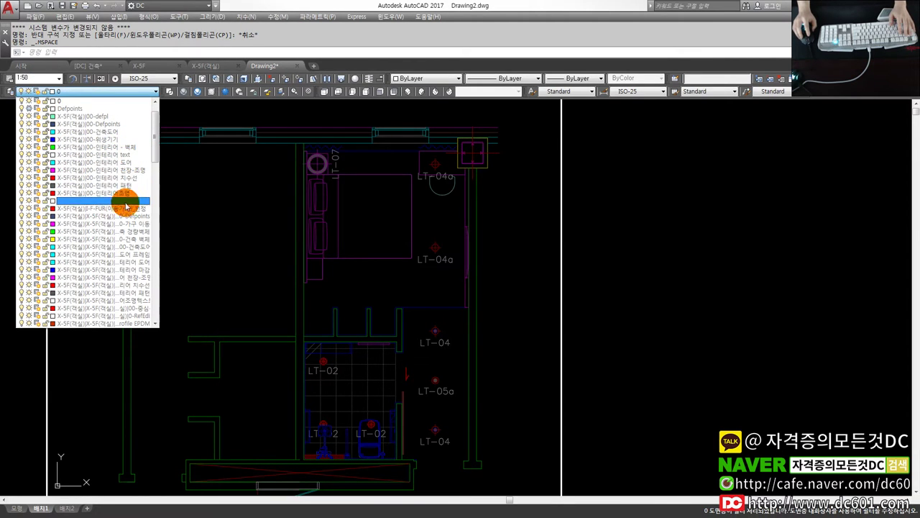
pyautogui.click(657, 276)
pyautogui.scroll(-3, 631, 276)
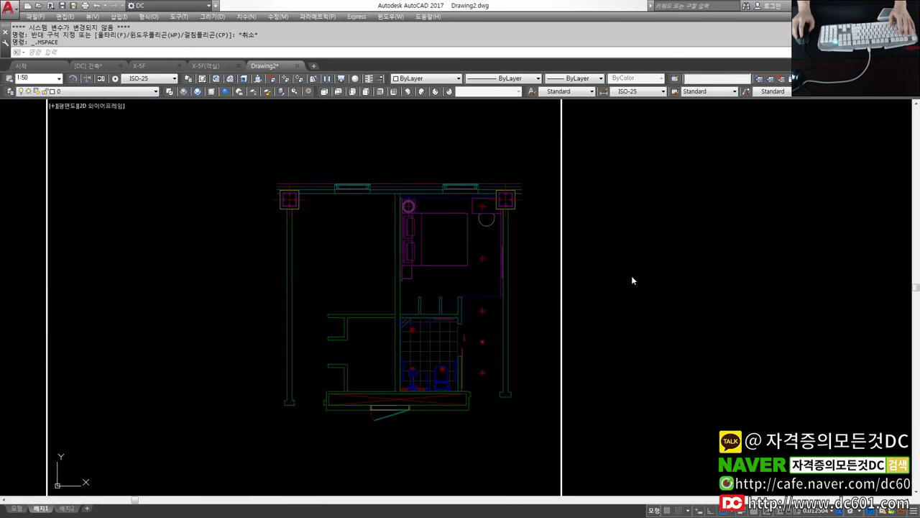
pyautogui.scroll(3, 481, 267)
# Select the viewport frame and set its scale to 1:50
pyautogui.doubleClick(667, 254)
pyautogui.scroll(-4, 517, 273)
pyautogui.click(484, 273)
pyautogui.click(84, 92)
pyautogui.click(58, 77)
pyautogui.click(50, 78)
pyautogui.click(36, 167)
pyautogui.press('Escape')
pyautogui.press('Escape')
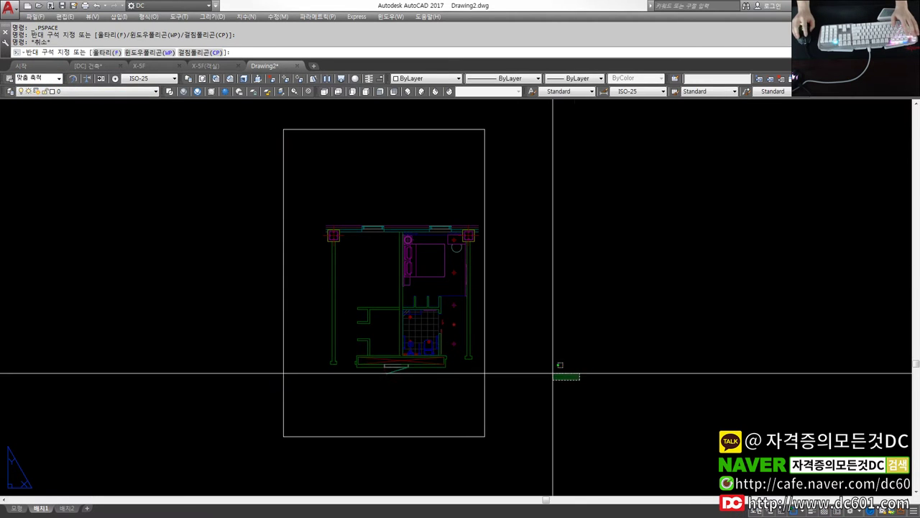
pyautogui.scroll(4, 403, 345)
pyautogui.scroll(2, 438, 304)
# Dimension between the two bathroom fixture centres, placing the 912,51 dimension below them
pyautogui.write('w')
pyautogui.press('Return')
pyautogui.click(381, 296)
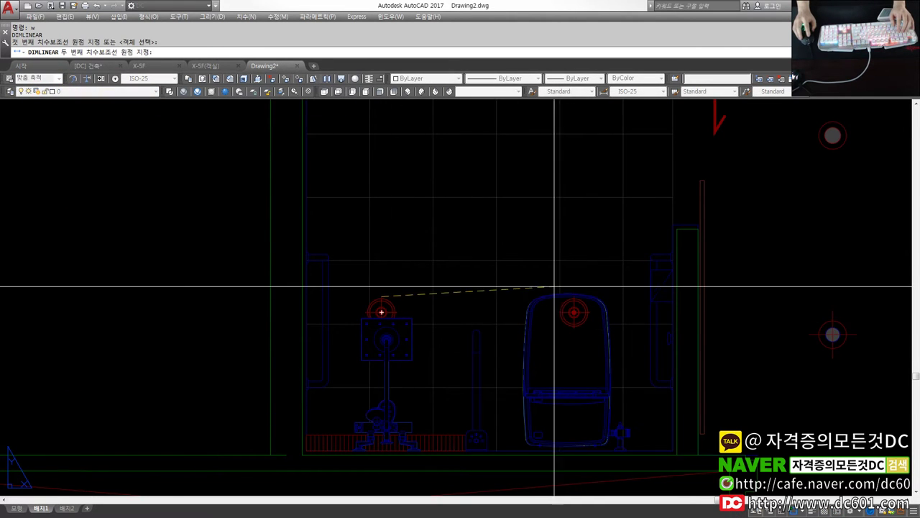
pyautogui.click(573, 296)
pyautogui.press('Escape')
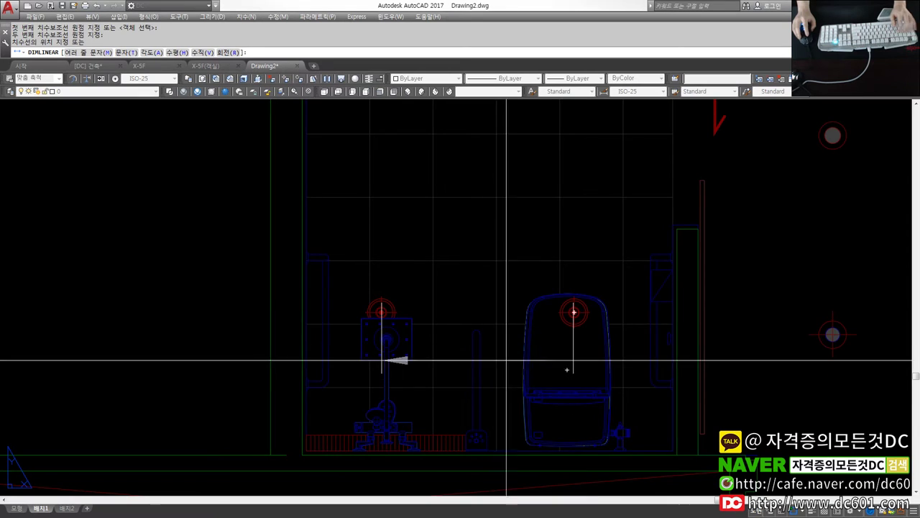
pyautogui.scroll(2, 539, 345)
pyautogui.write('w')
pyautogui.press('Return')
pyautogui.click(585, 327)
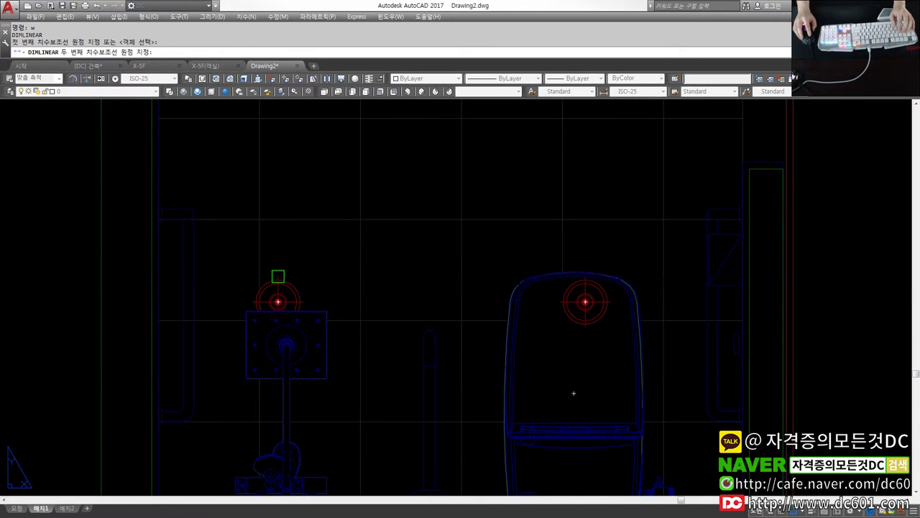
pyautogui.click(278, 273)
pyautogui.click(466, 405)
# Start a repeat linear dimension on a wall line, then cancel it
pyautogui.scroll(-5, 466, 405)
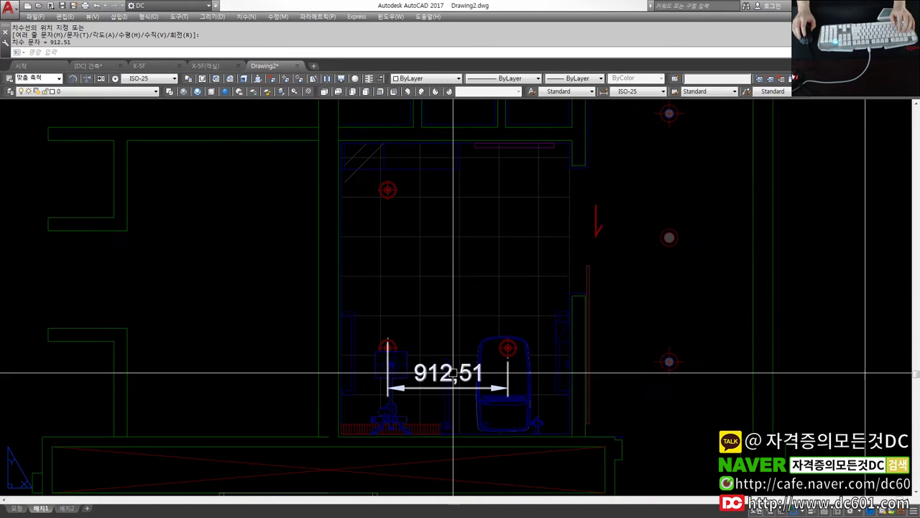
pyautogui.press('Return')
pyautogui.press('Escape')
pyautogui.scroll(3, 320, 435)
pyautogui.press('Return')
pyautogui.click(320, 434)
pyautogui.click(349, 434)
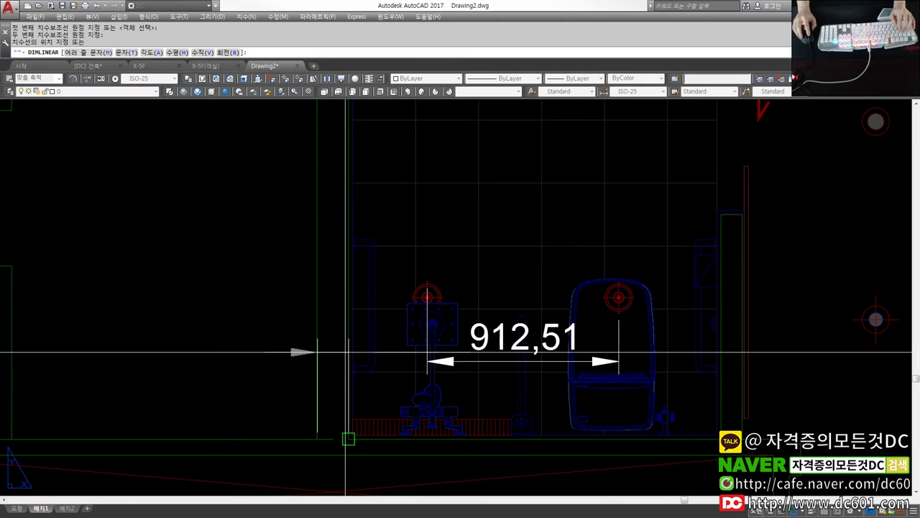
pyautogui.press('Escape')
pyautogui.scroll(-3, 331, 392)
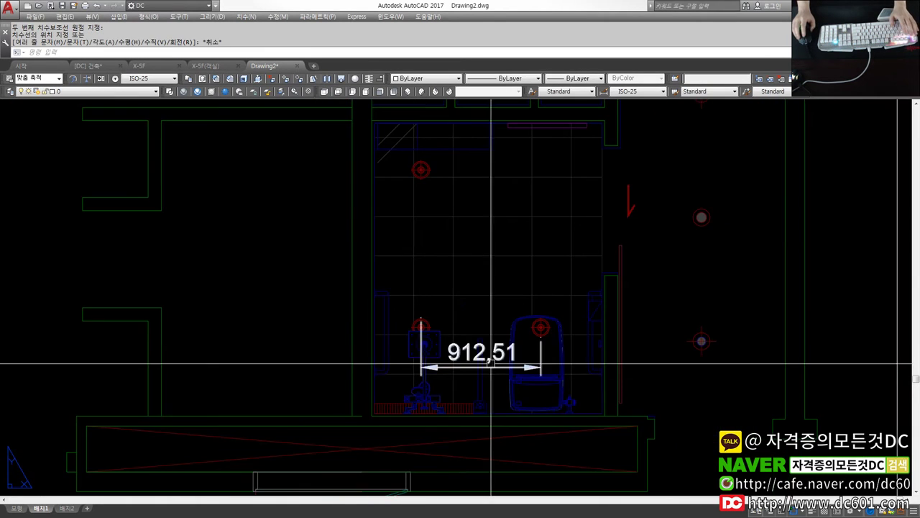
pyautogui.scroll(1, 374, 355)
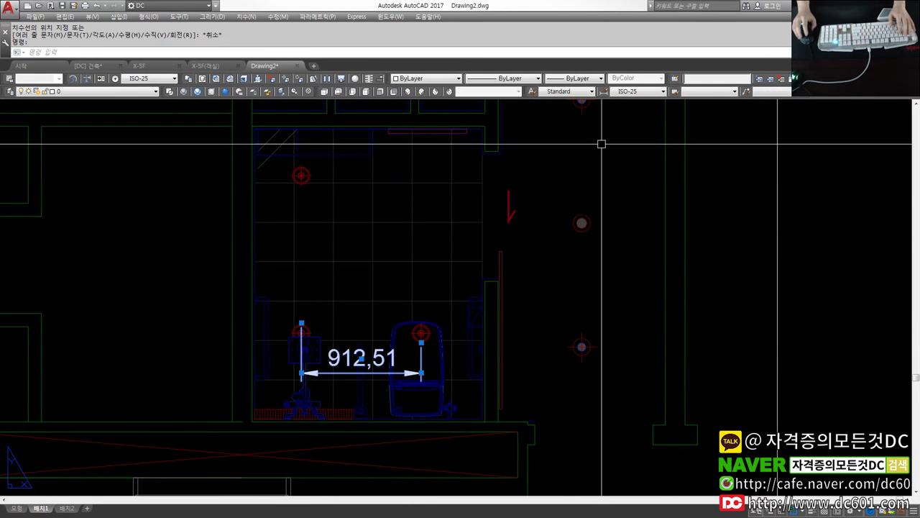
# Switch the 912,51 dimension from ISO-25 to the project dimension style
pyautogui.click(622, 92)
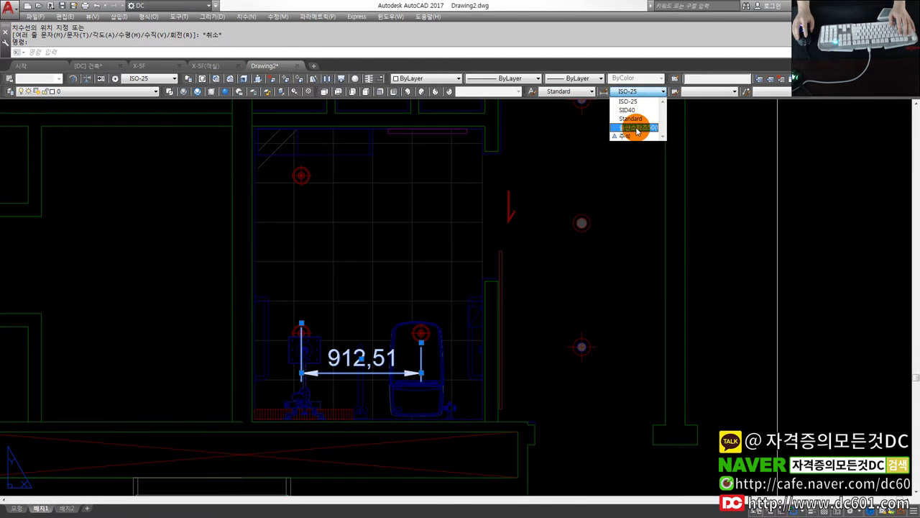
pyautogui.click(636, 128)
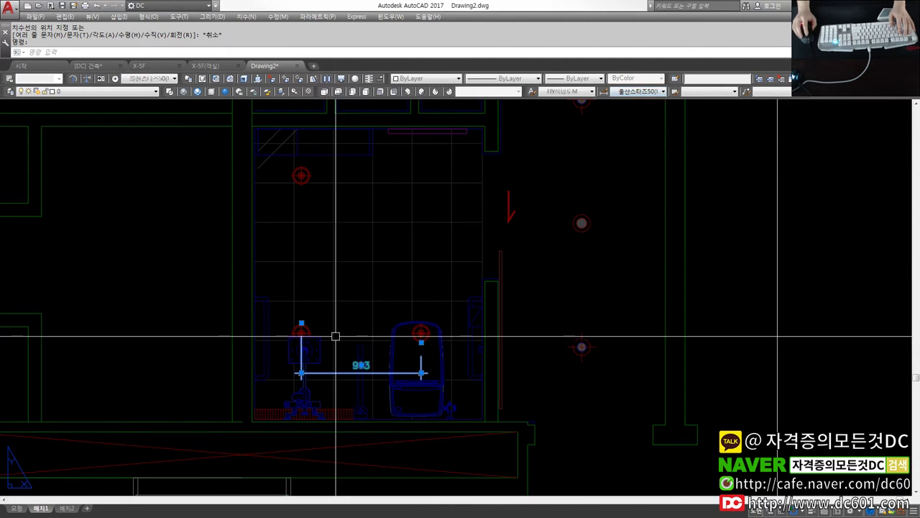
pyautogui.press('Escape')
pyautogui.press('Escape')
pyautogui.scroll(-2, 423, 372)
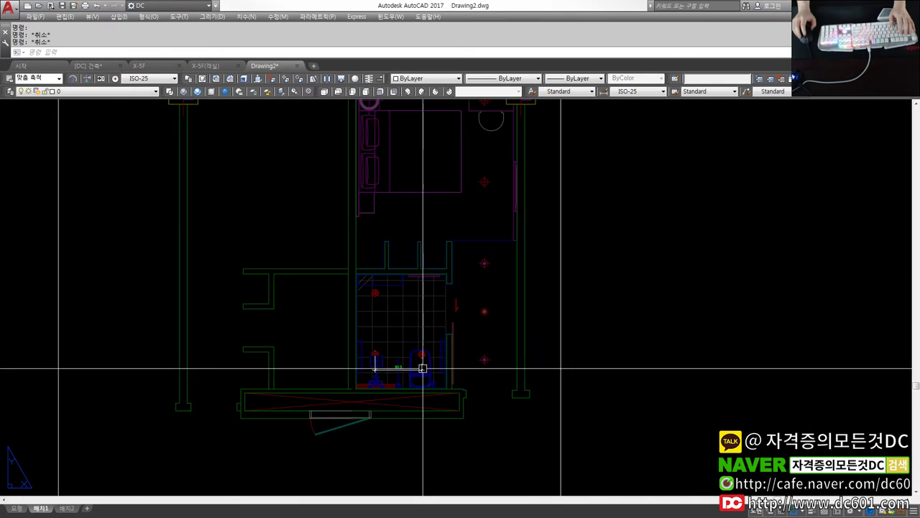
pyautogui.scroll(-2, 421, 366)
pyautogui.scroll(-2, 421, 366)
# Select and deselect the viewport frame, then start and cancel an erase
pyautogui.scroll(-2, 438, 359)
pyautogui.click(479, 415)
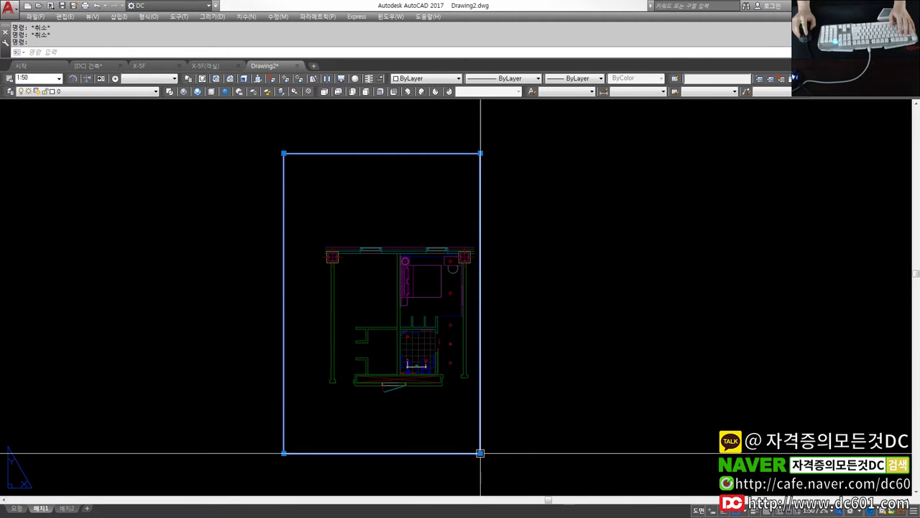
pyautogui.press('Escape')
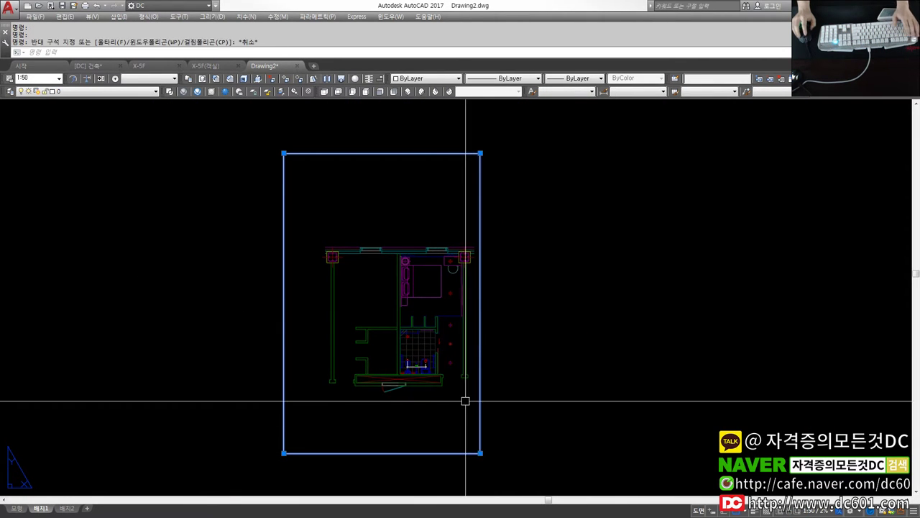
pyautogui.write('e')
pyautogui.press('Return')
pyautogui.scroll(2, 421, 370)
pyautogui.scroll(2, 420, 370)
pyautogui.scroll(-1, 526, 382)
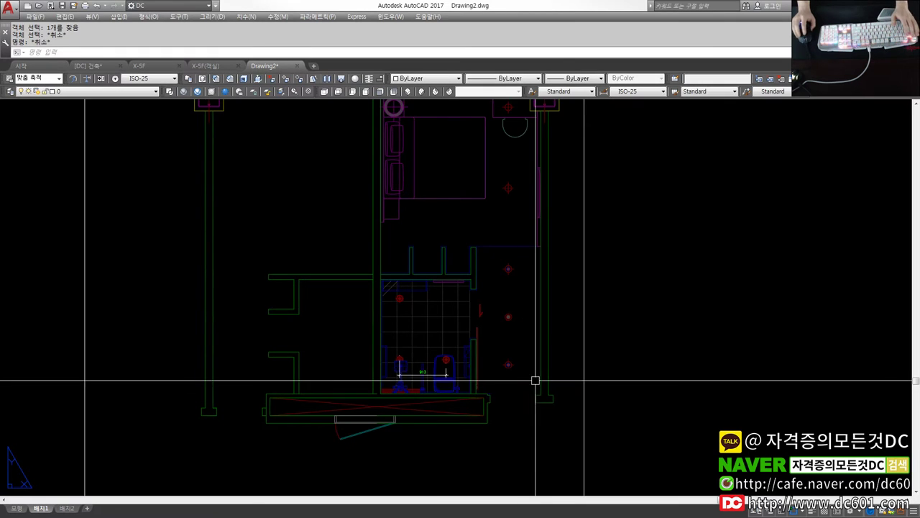
pyautogui.scroll(-2, 353, 323)
pyautogui.press('Escape')
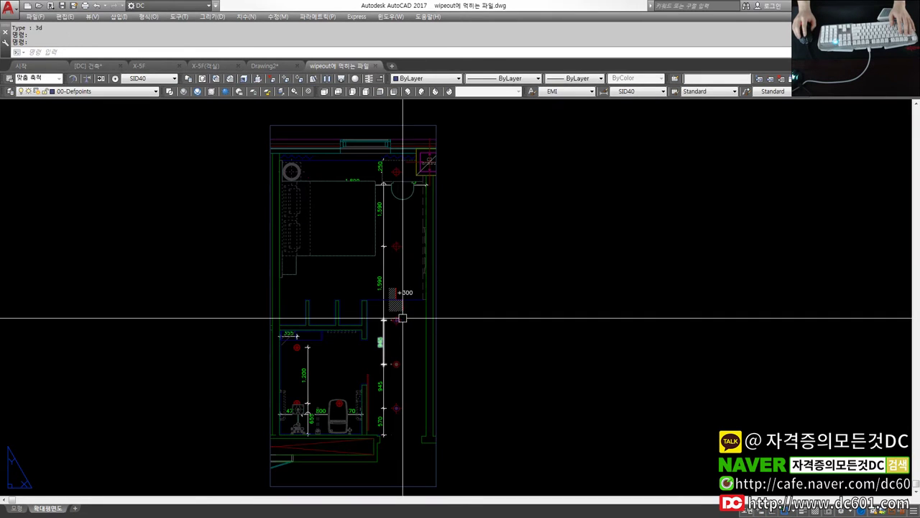
# Copy the dimension objects with a crossing window and paste them beside the viewport in Drawing2
pyautogui.write('e')
pyautogui.press('Escape')
pyautogui.scroll(-2, 409, 294)
pyautogui.moveTo(526, 373); pyautogui.dragTo(250, 160)
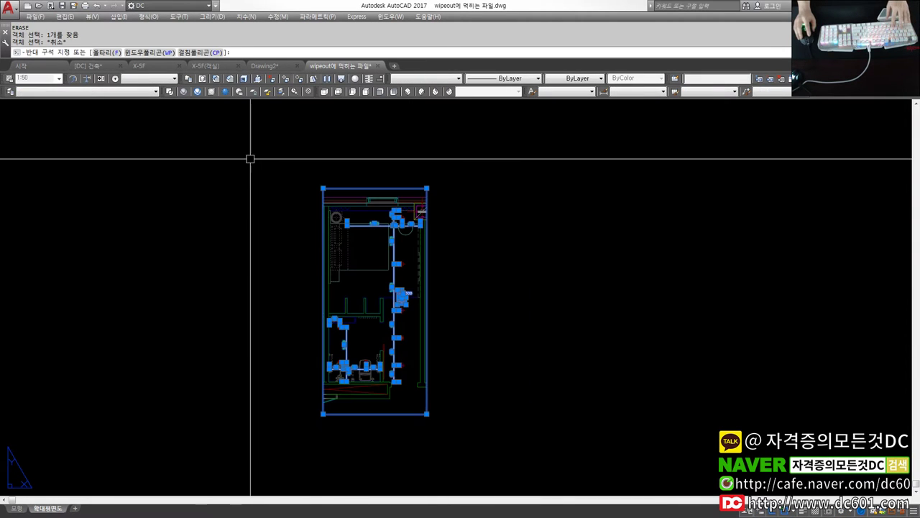
pyautogui.hotkey('ctrl', 'c')
pyautogui.click(273, 66)
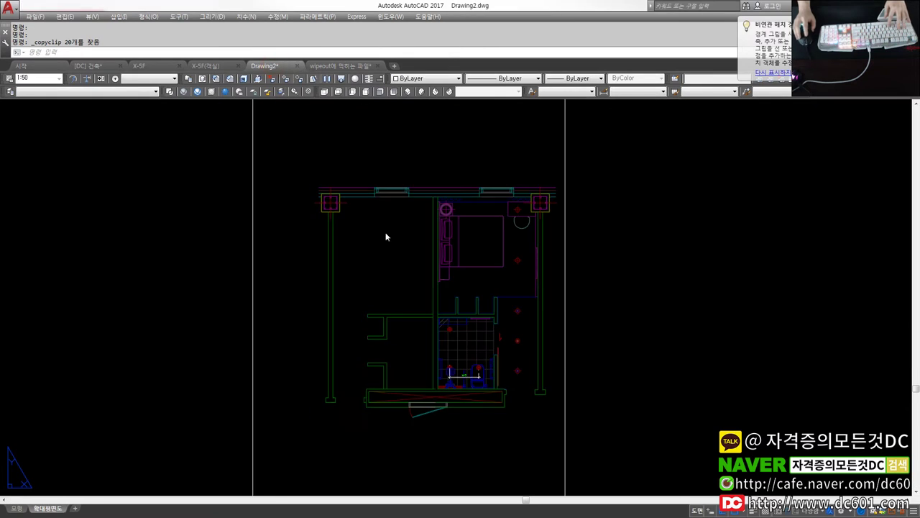
pyautogui.scroll(-4, 453, 306)
pyautogui.scroll(2, 460, 316)
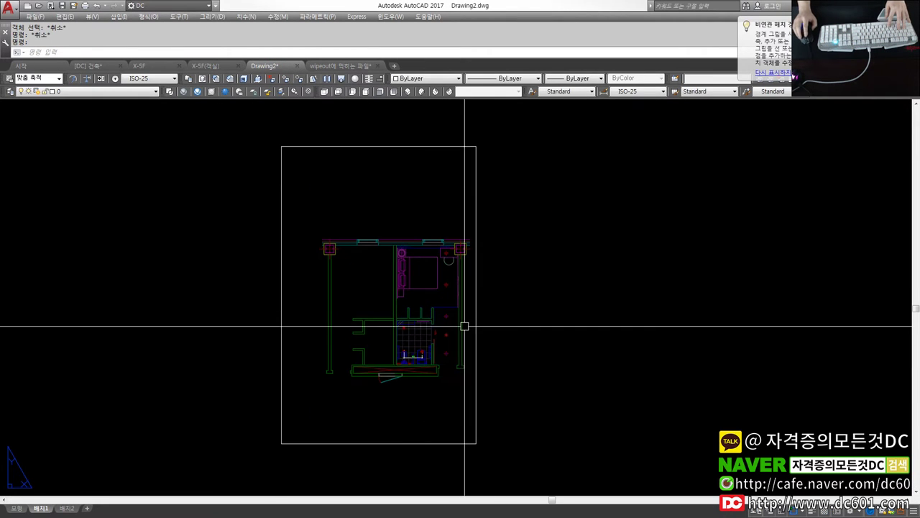
pyautogui.hotkey('ctrl', 'v')
pyautogui.click(538, 384)
# Erase the frame around the pasted dimensions
pyautogui.scroll(2, 469, 363)
pyautogui.write('e')
pyautogui.press('Return')
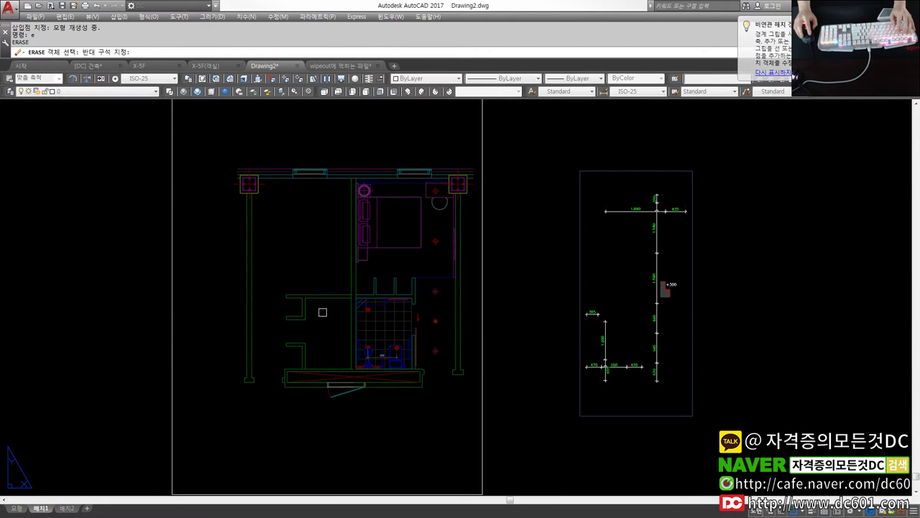
pyautogui.click(710, 455)
pyautogui.click(638, 407)
pyautogui.press('Return')
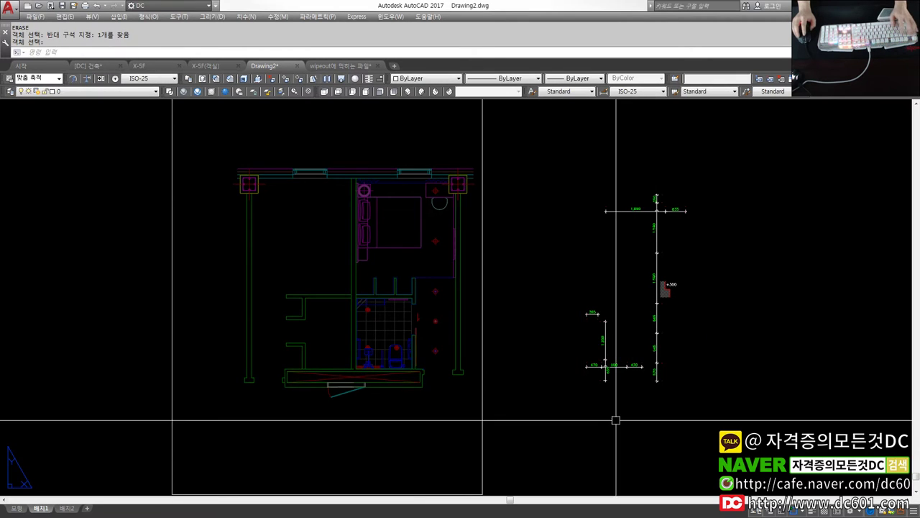
# Start a move of the pasted dimension drawing, then cancel it
pyautogui.write('sm')
pyautogui.press('Return')
pyautogui.click(694, 374)
pyautogui.click(558, 160)
pyautogui.press('Escape')
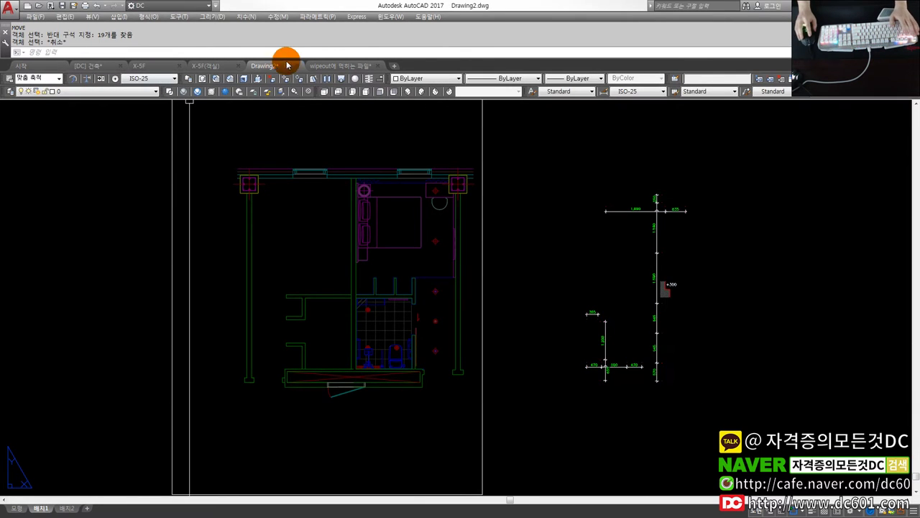
# Check the dimensions in the wipeout에 먹히는 파일 drawing, then return to Drawing2
pyautogui.click(318, 65)
pyautogui.scroll(3, 324, 359)
pyautogui.scroll(3, 266, 299)
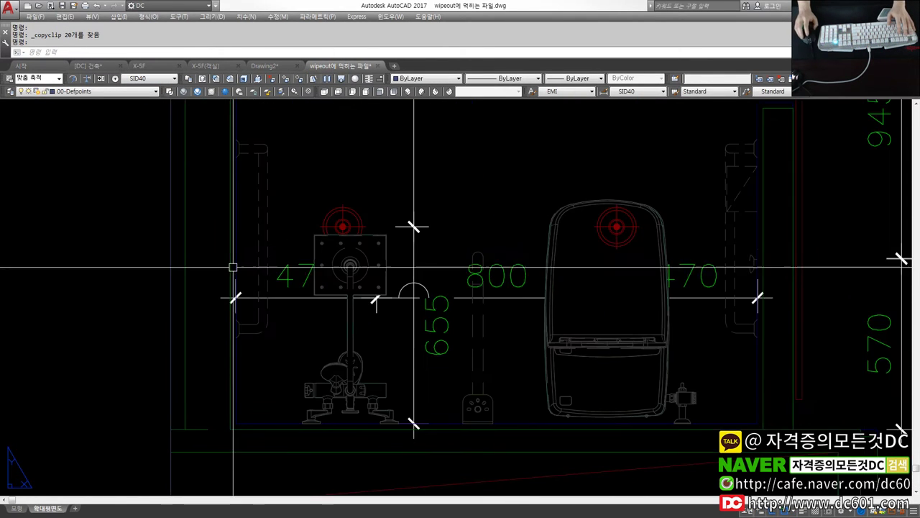
pyautogui.scroll(2, 374, 239)
pyautogui.scroll(-2, 374, 239)
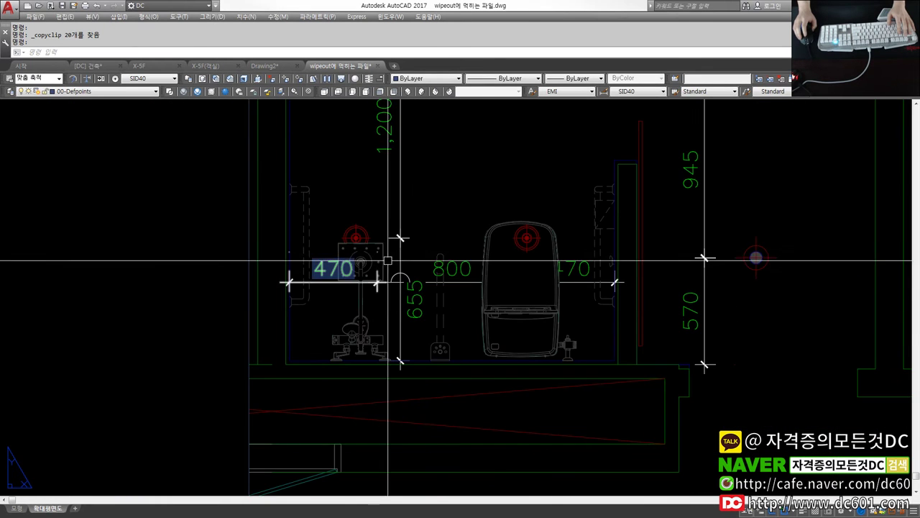
pyautogui.scroll(-2, 376, 290)
pyautogui.scroll(2, 362, 220)
pyautogui.scroll(-1, 361, 234)
pyautogui.scroll(-1, 350, 158)
pyautogui.click(266, 66)
# Start moving the 19 pasted dimensions, selecting them all with a window
pyautogui.write('m')
pyautogui.press('space')
pyautogui.moveTo(712, 388); pyautogui.dragTo(554, 150)
pyautogui.scroll(4, 618, 322)
pyautogui.press('space')
pyautogui.keyDown('shift'); pyautogui.rightClick(618, 321); pyautogui.keyUp('shift')
# Move the 19 dimensions onto the room plan using a Nearest-snapped base point
pyautogui.click(669, 299)
pyautogui.scroll(2, 468, 261)
pyautogui.scroll(2, 368, 245)
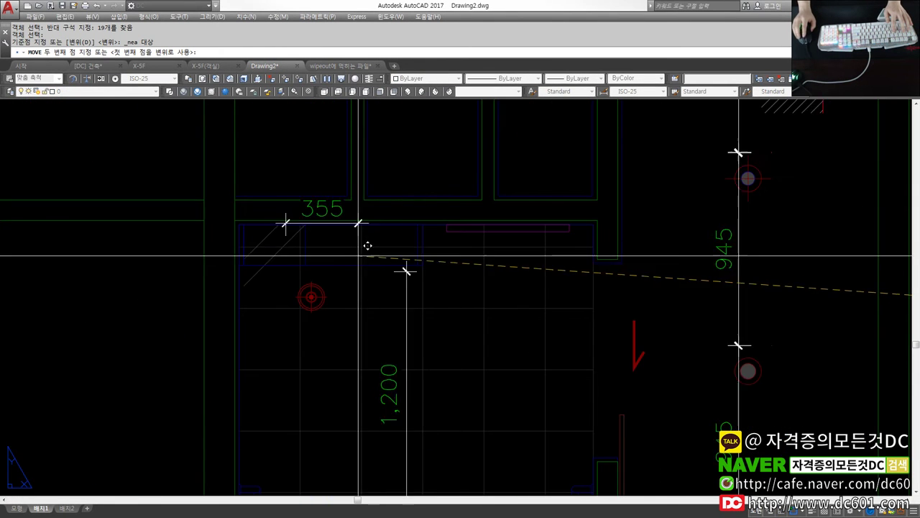
pyautogui.scroll(4, 316, 273)
pyautogui.click(304, 287)
pyautogui.scroll(-5, 304, 287)
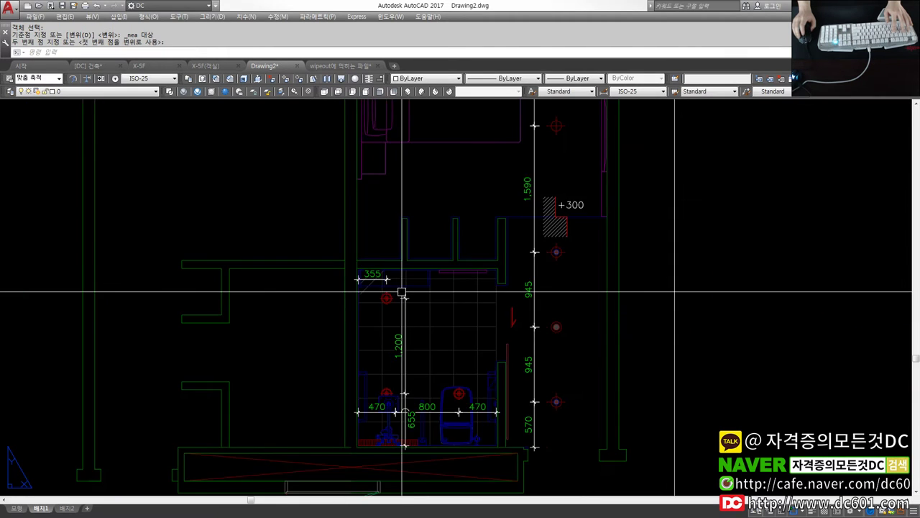
pyautogui.scroll(-5, 400, 287)
pyautogui.scroll(5, 411, 255)
pyautogui.scroll(2, 489, 381)
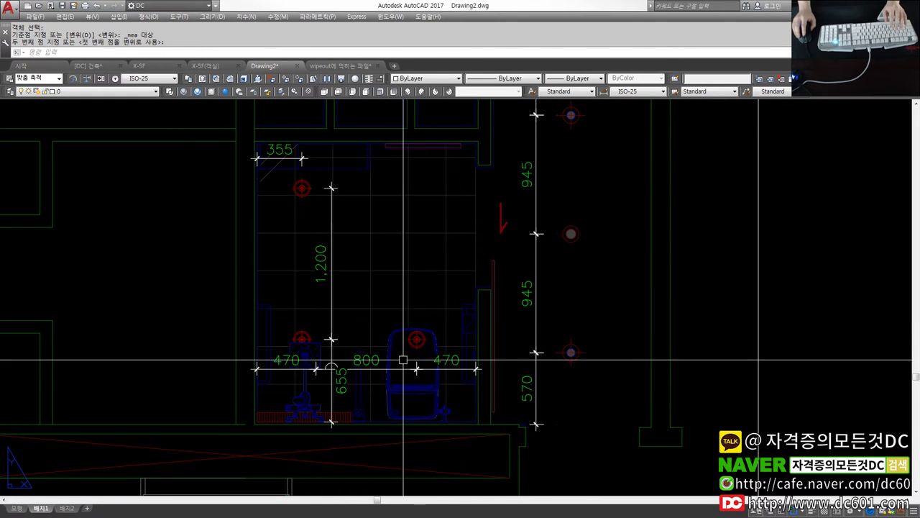
pyautogui.scroll(-3, 379, 337)
pyautogui.scroll(-2, 425, 359)
pyautogui.scroll(2, 515, 349)
pyautogui.scroll(1, 450, 326)
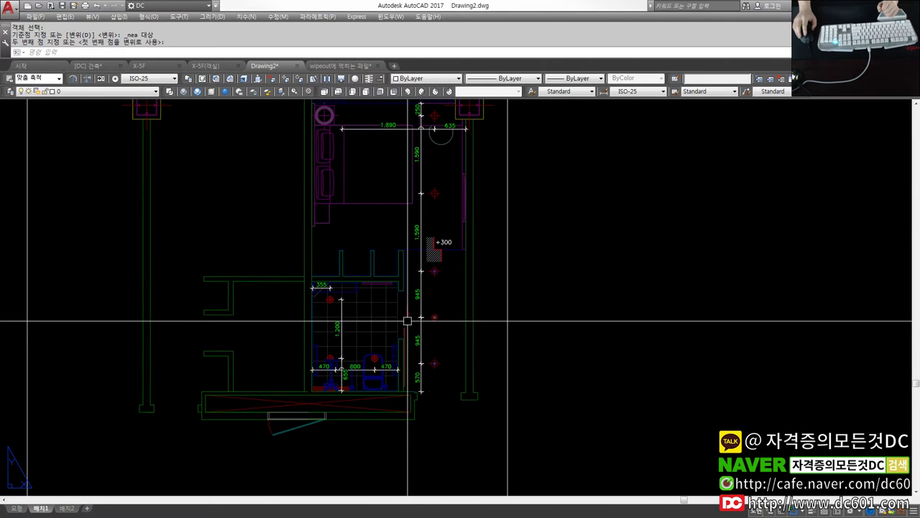
pyautogui.scroll(-1, 407, 320)
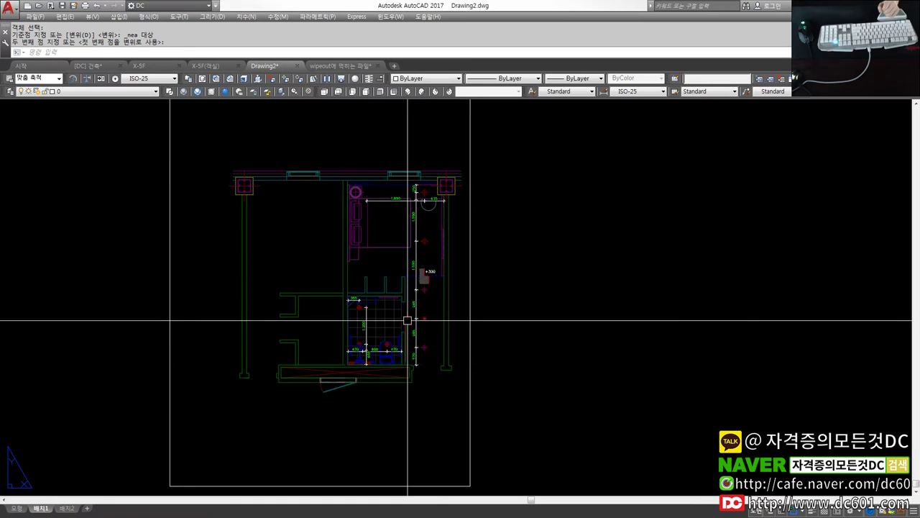
# Move the bathroom dimension set beside the plan, then undo that stray move
pyautogui.press('space')
pyautogui.moveTo(402, 371); pyautogui.dragTo(361, 304)
pyautogui.press('Return')
pyautogui.click(361, 304)
pyautogui.click(523, 316)
pyautogui.hotkey('ctrl', 'z')
# Drag the viewport's bottom-left corner grip inward to fit the plan
pyautogui.click(335, 376)
pyautogui.click(339, 385)
pyautogui.click(339, 385)
pyautogui.click(381, 341)
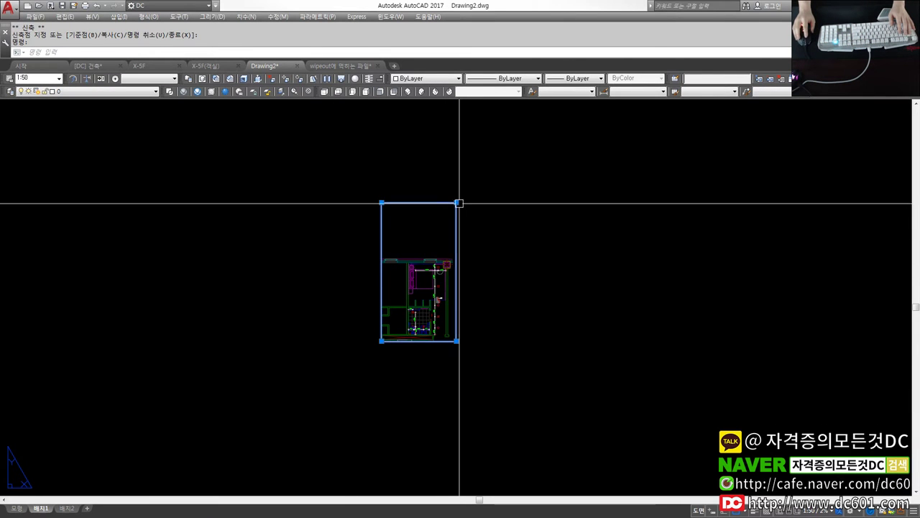
# Lower the viewport's top edge to the plan's top wall and clear the selection
pyautogui.click(405, 257)
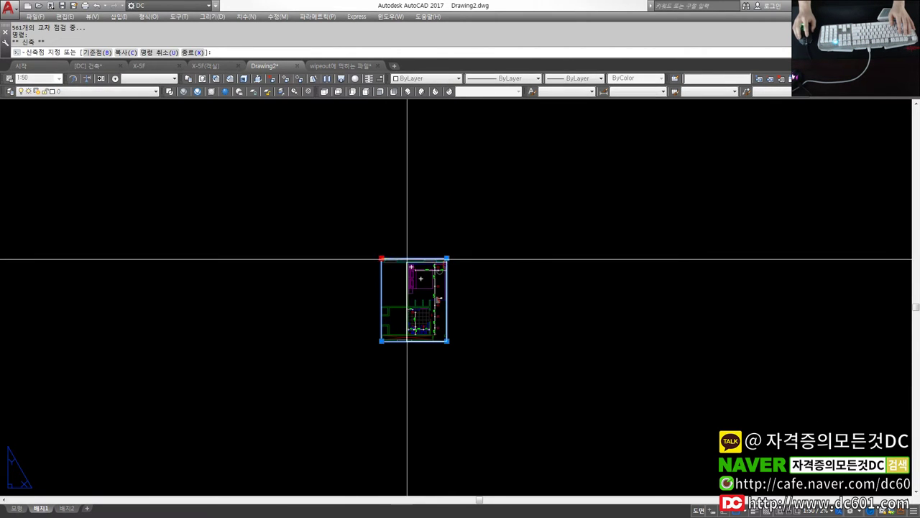
pyautogui.press('Escape')
pyautogui.scroll(2, 425, 291)
pyautogui.scroll(2, 470, 337)
# Switch to model space, try a selection on the plan, and return to 배치1
pyautogui.click(41, 508)
pyautogui.click(20, 508)
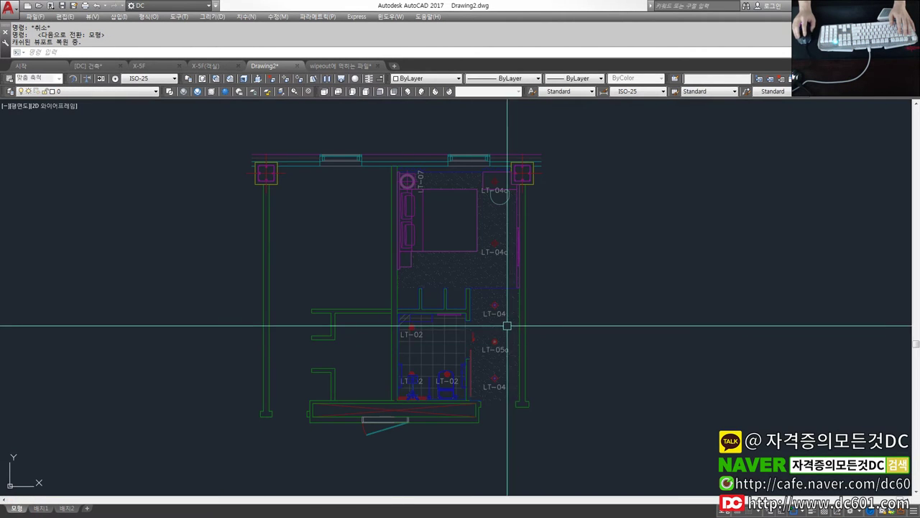
pyautogui.click(304, 212)
pyautogui.press('Escape')
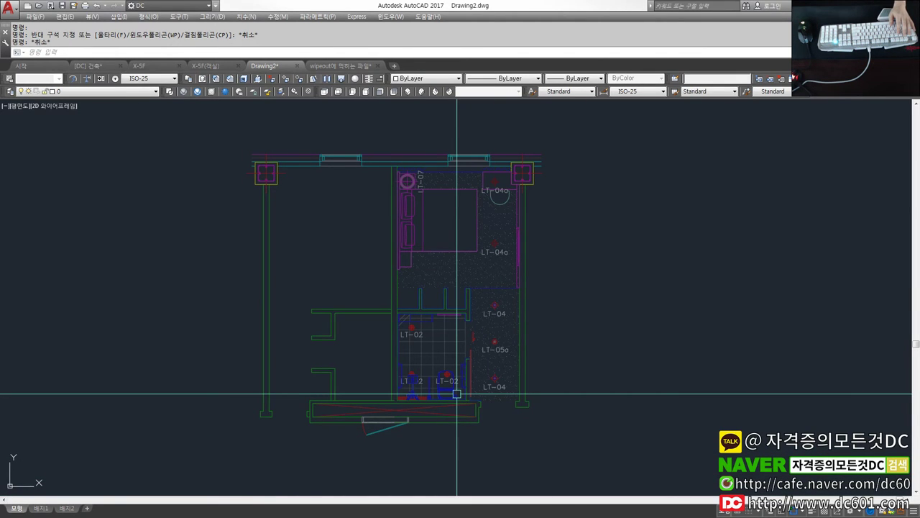
pyautogui.click(40, 508)
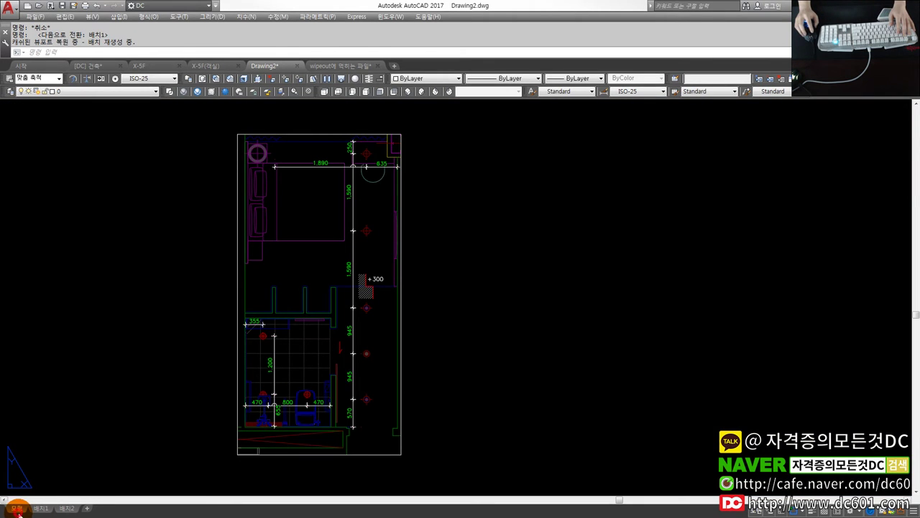
# In model space, test-select the room block, pan the plan left, and clear the selection
pyautogui.click(18, 508)
pyautogui.click(464, 278)
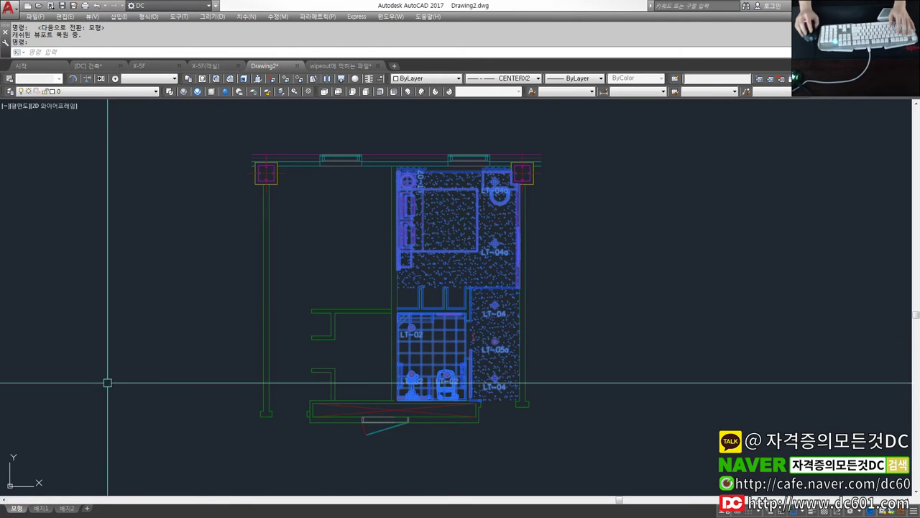
pyautogui.press('Escape')
pyautogui.moveTo(453, 324); pyautogui.dragTo(397, 274, button='middle')
pyautogui.click(559, 304)
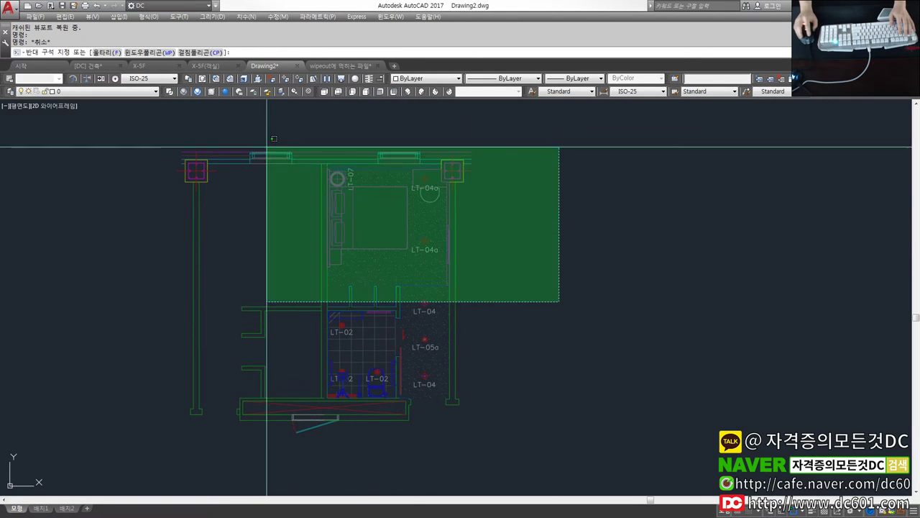
pyautogui.click(287, 164)
pyautogui.press('Escape')
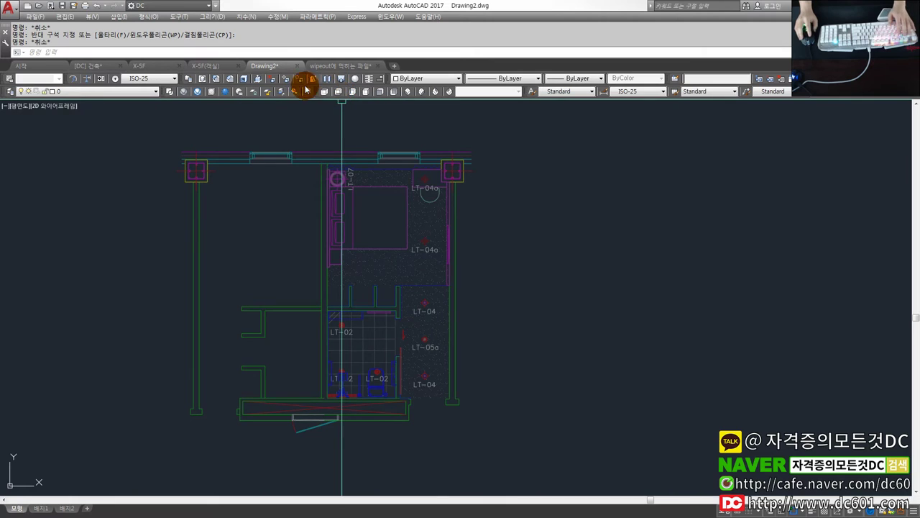
# Toggle between 배치1 and model space, then bring up the Insert menu
pyautogui.click(80, 499)
pyautogui.click(42, 508)
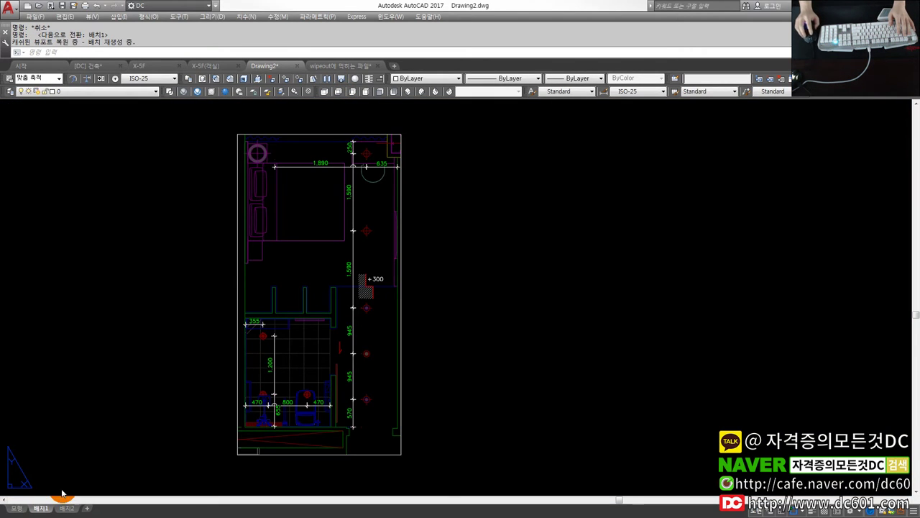
pyautogui.click(17, 508)
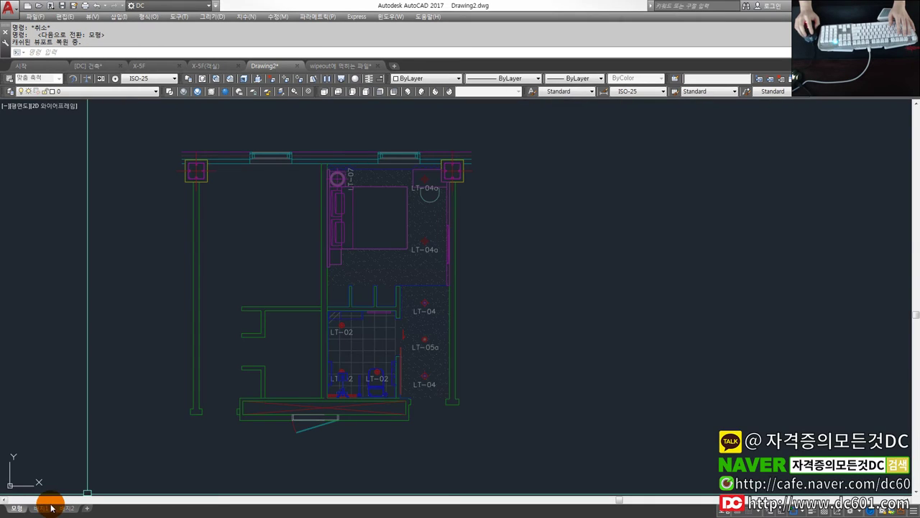
pyautogui.click(41, 509)
pyautogui.click(16, 508)
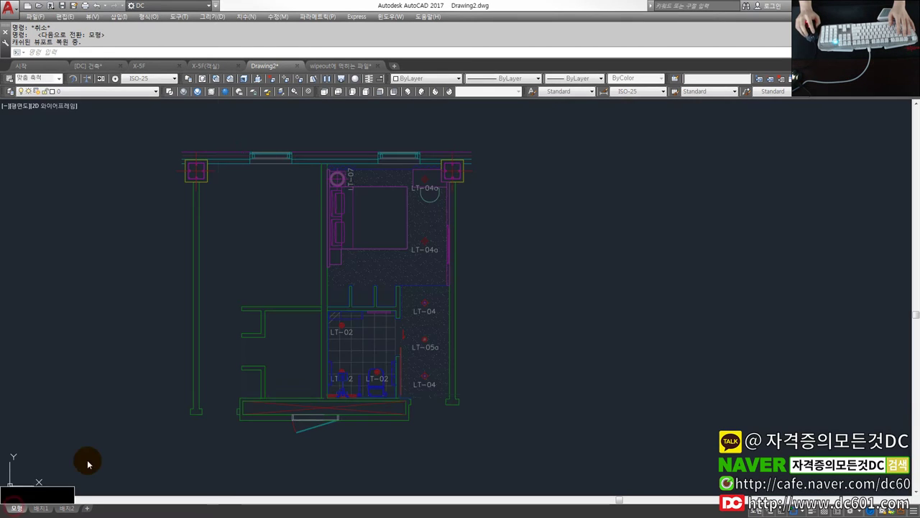
pyautogui.click(513, 387)
pyautogui.press('Escape')
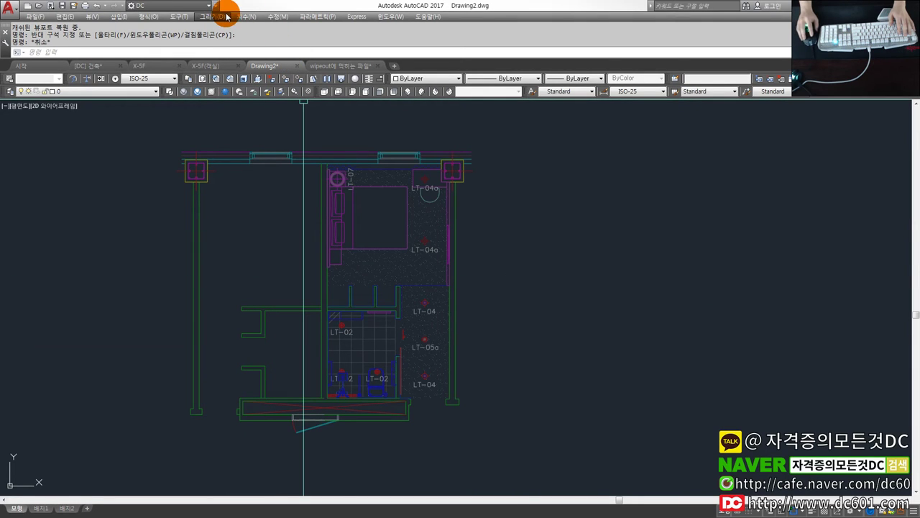
pyautogui.click(124, 17)
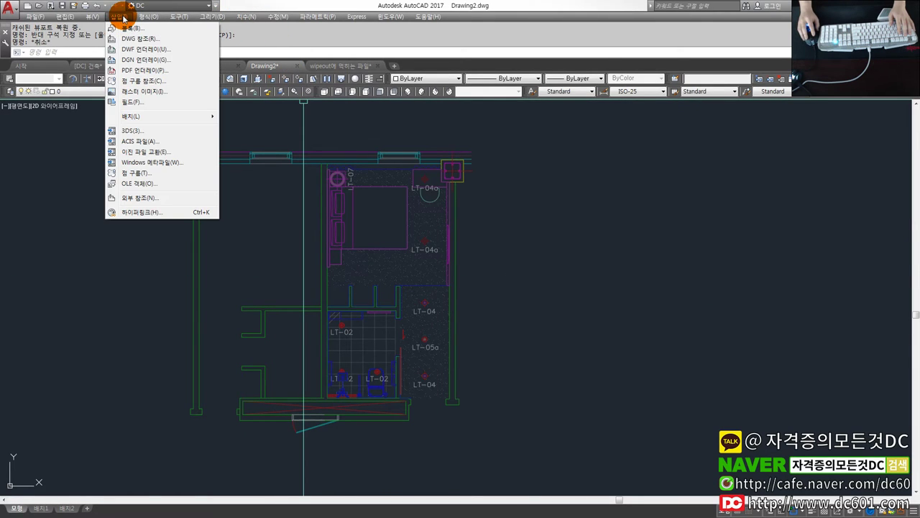
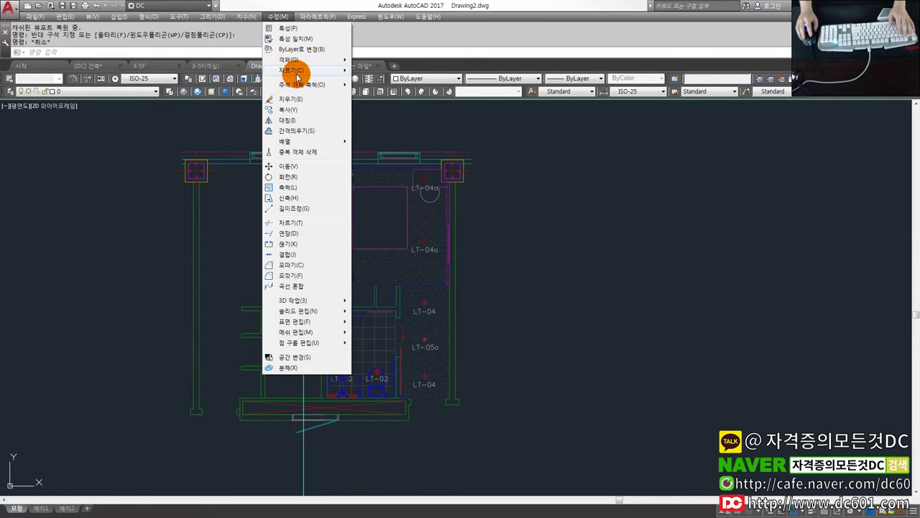
# Clip the floor-plan xref with a new rectangular boundary around the bedroom-and-bathroom room
pyautogui.click(381, 81)
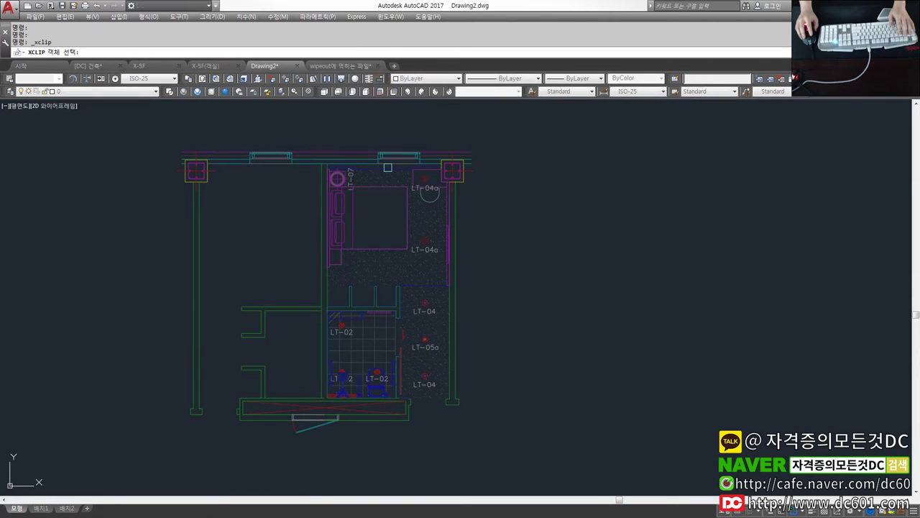
pyautogui.click(387, 157)
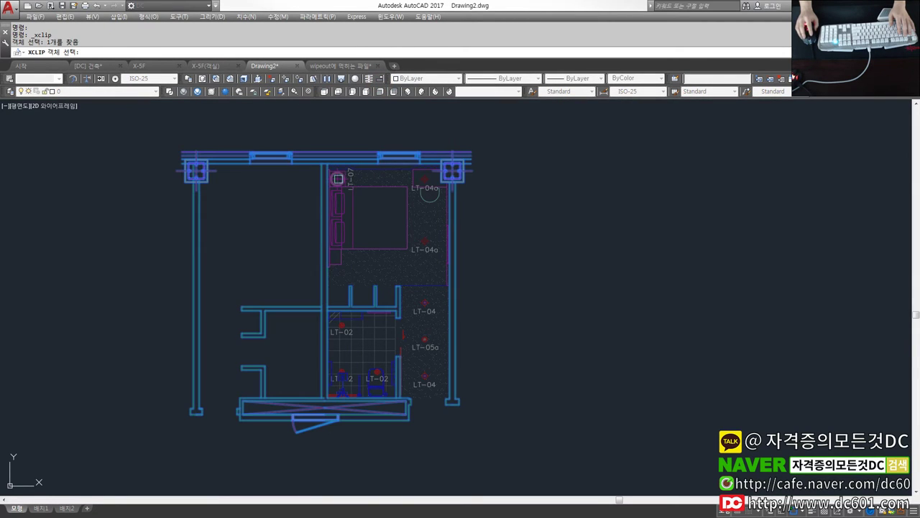
pyautogui.click(347, 185)
pyautogui.press('Return')
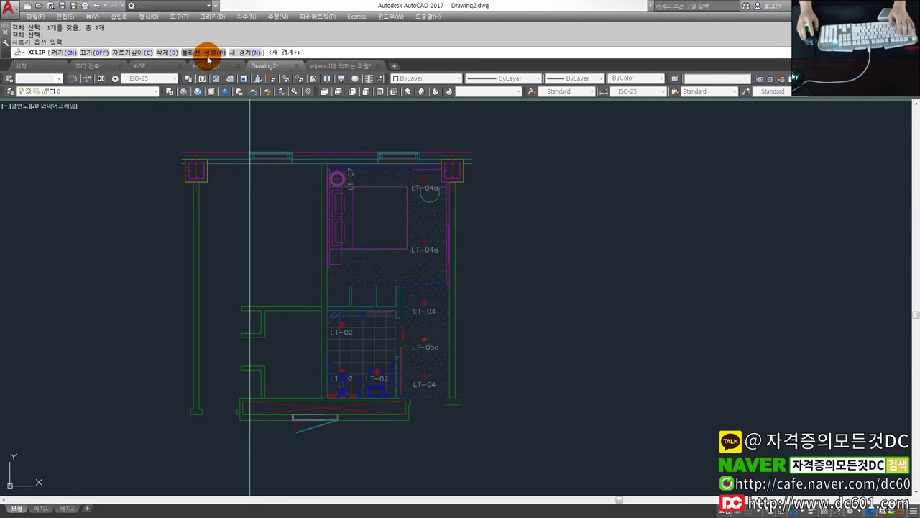
pyautogui.click(240, 54)
pyautogui.click(144, 74)
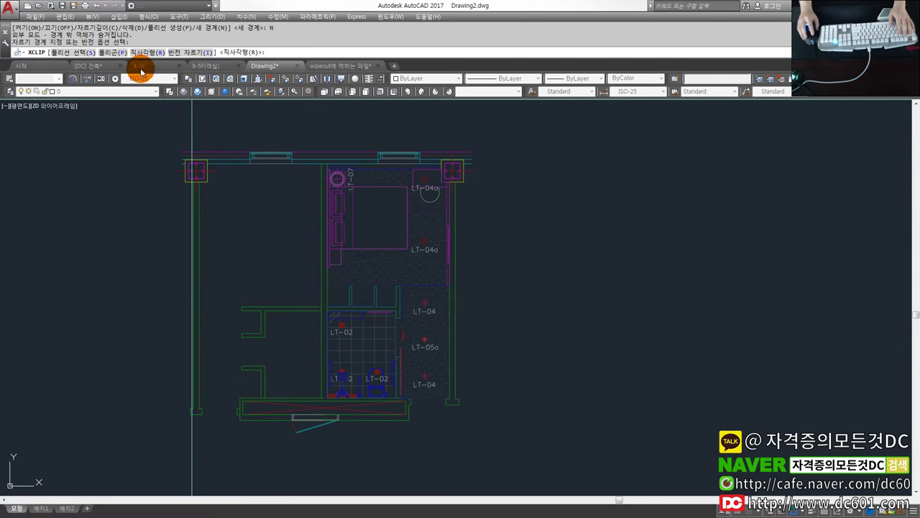
pyautogui.click(146, 54)
pyautogui.click(471, 152)
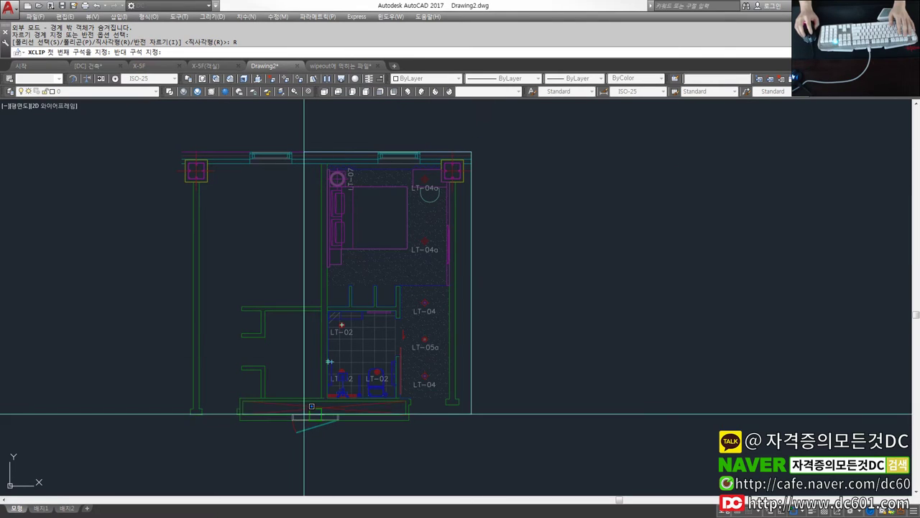
pyautogui.click(314, 415)
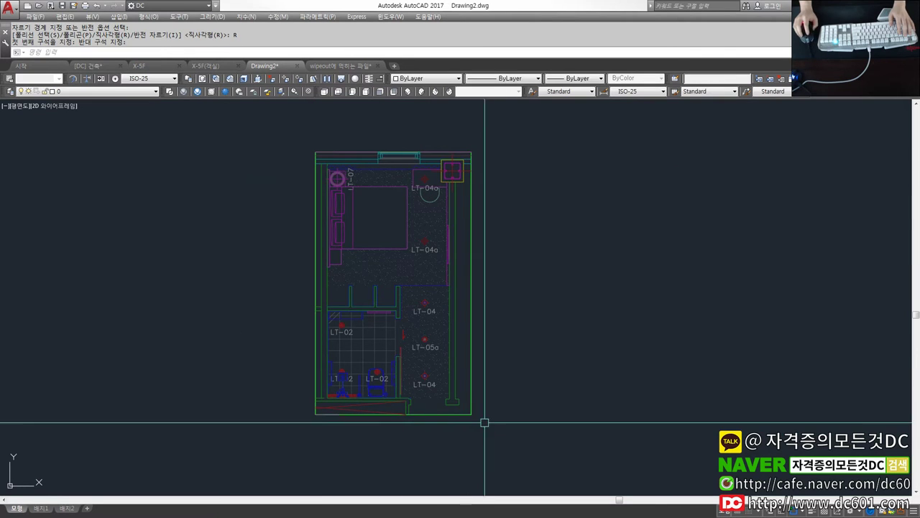
pyautogui.click(493, 325)
pyautogui.click(50, 83)
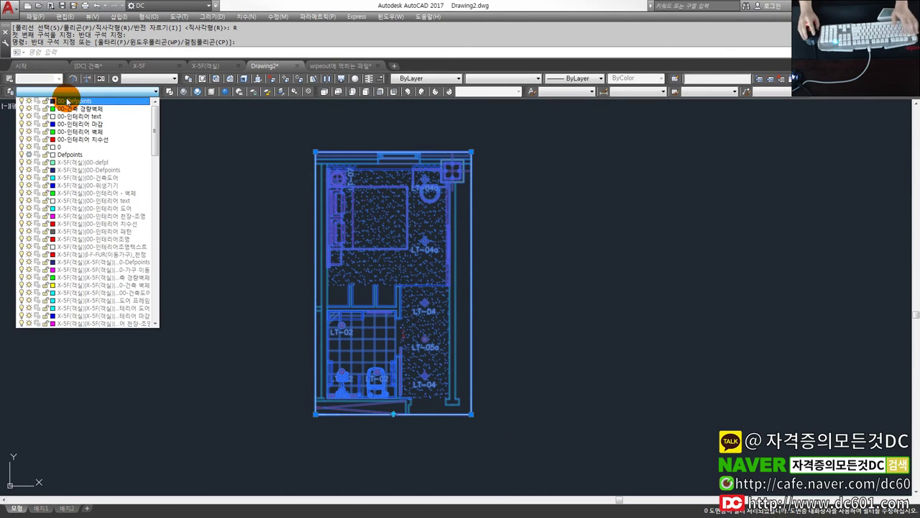
pyautogui.click(64, 92)
pyautogui.press('Escape')
pyautogui.scroll(2, 467, 302)
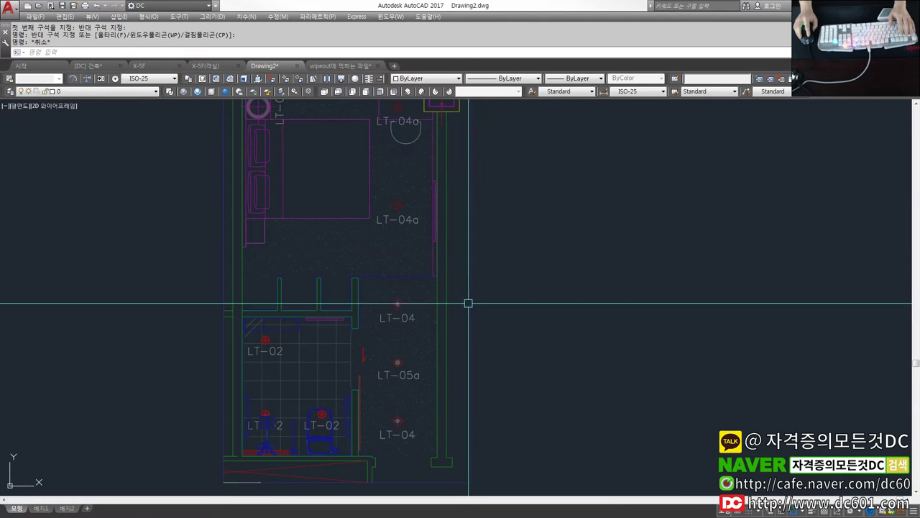
pyautogui.press('Escape')
pyautogui.moveTo(468, 322); pyautogui.dragTo(460, 347, button='middle')
pyautogui.click(137, 92)
pyautogui.scroll(-5, 133, 256)
pyautogui.moveTo(152, 287)
pyautogui.mouseDown()
pyautogui.moveTo(154, 311)
pyautogui.moveTo(153, 250)
pyautogui.mouseUp()
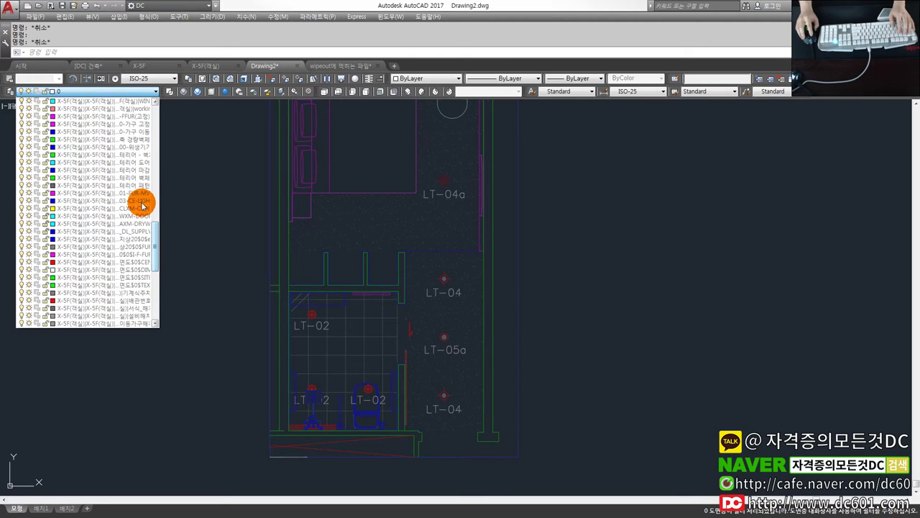
pyautogui.click(186, 219)
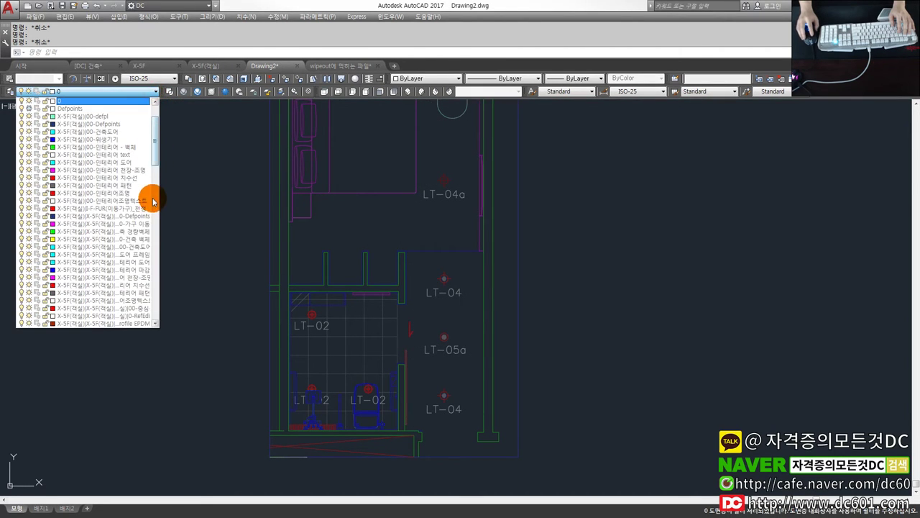
pyautogui.moveTo(154, 194); pyautogui.dragTo(156, 129)
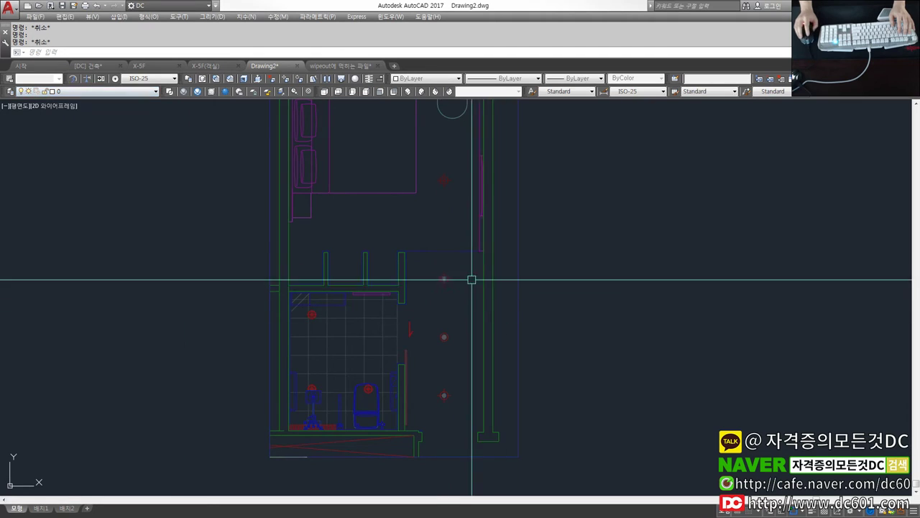
pyautogui.scroll(-3, 472, 278)
pyautogui.scroll(3, 460, 278)
pyautogui.scroll(3, 431, 287)
pyautogui.scroll(2, 307, 304)
pyautogui.write('w')
pyautogui.press('Return')
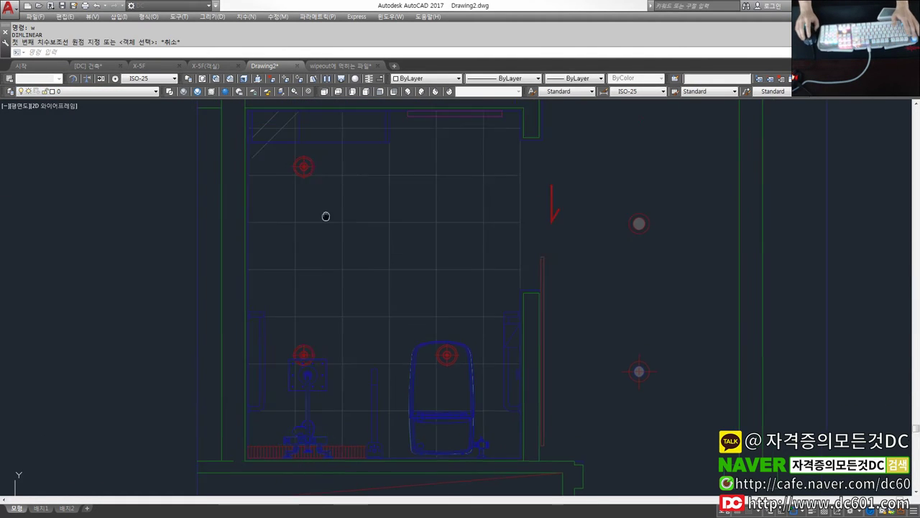
# Add a 355 linear dimension at the bathroom's top-left wall corner
pyautogui.scroll(3, 327, 230)
pyautogui.click(333, 274)
pyautogui.click(244, 205)
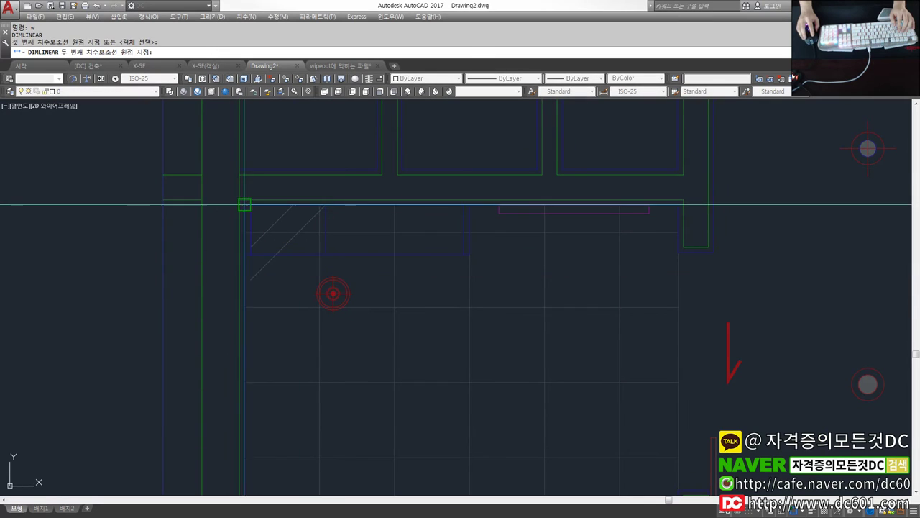
pyautogui.press('Escape')
pyautogui.click(302, 335)
pyautogui.click(284, 318)
pyautogui.click(481, 102)
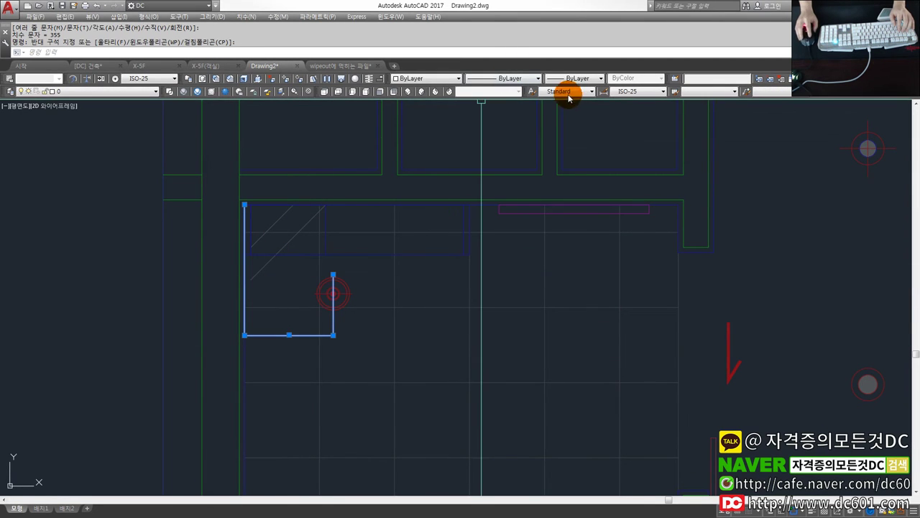
# Make 홀산스타즈50 the current dimension style and bring up the Dimension Style Manager
pyautogui.click(628, 127)
pyautogui.press('Escape')
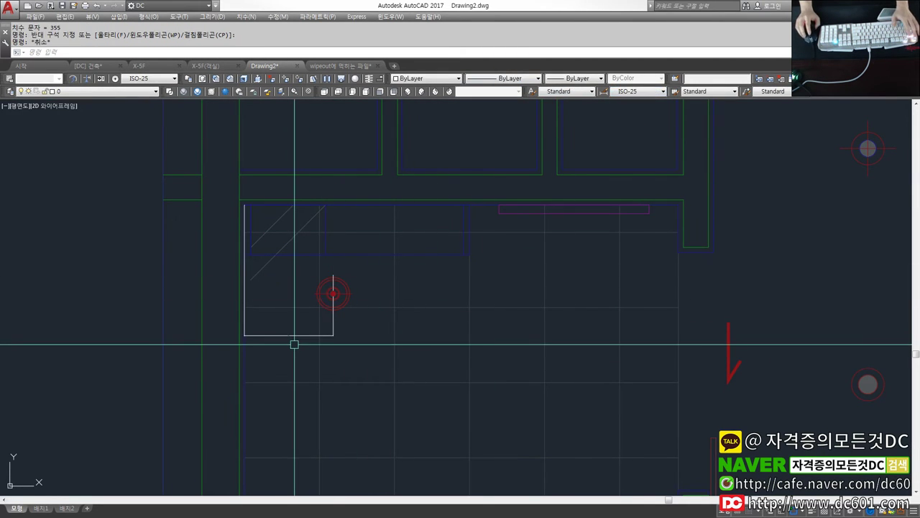
pyautogui.click(639, 92)
pyautogui.click(630, 130)
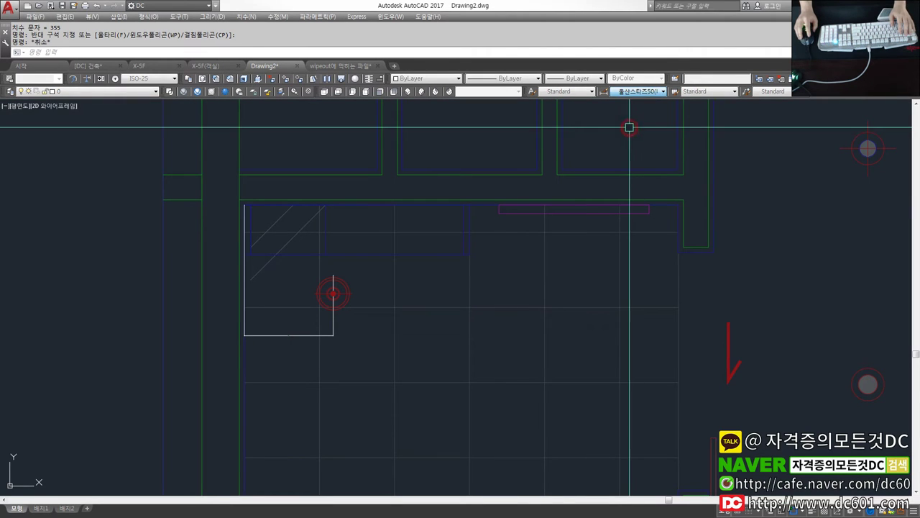
pyautogui.press('Escape')
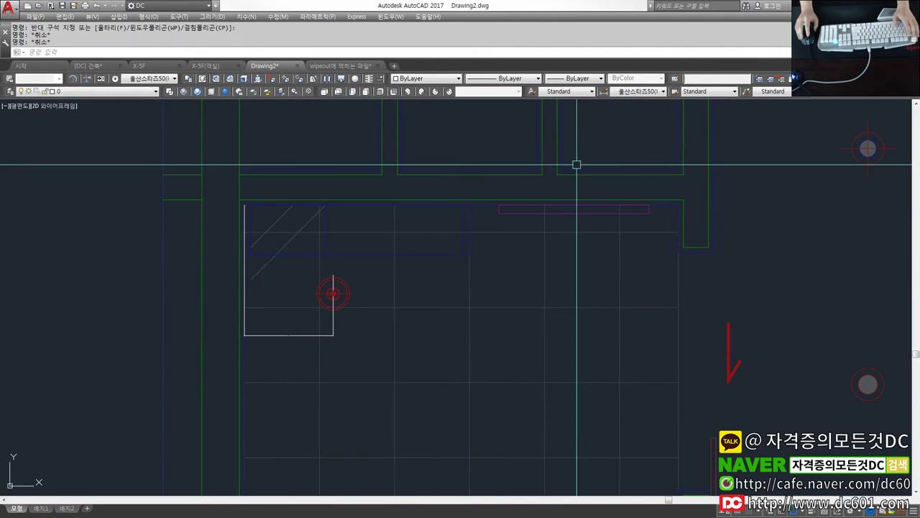
pyautogui.write('ds')
pyautogui.press('Return')
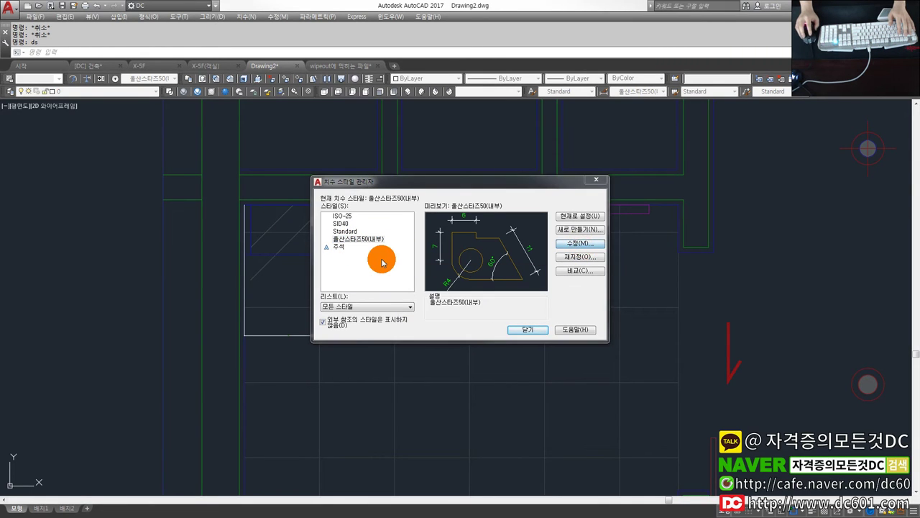
# Set the 홀산스타즈50(내부) style's overall scale to 50 and close the manager
pyautogui.click(513, 153)
pyautogui.click(492, 153)
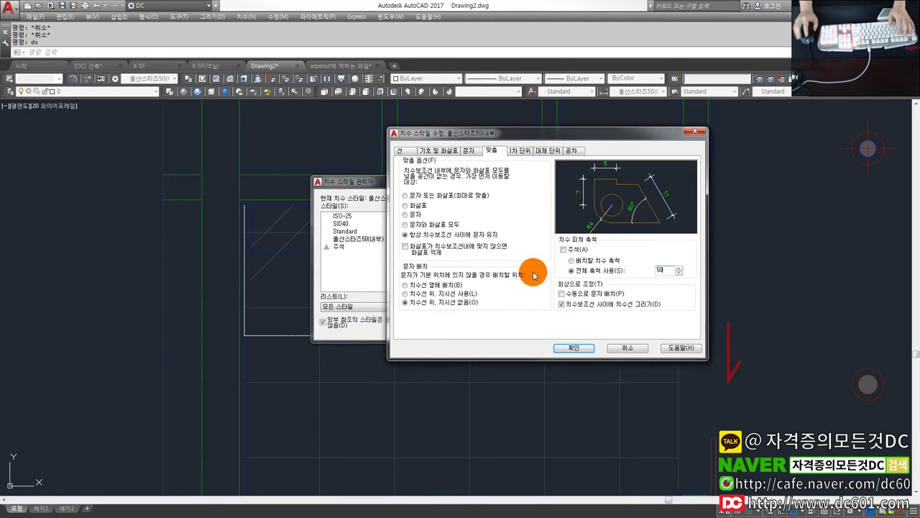
pyautogui.click(573, 348)
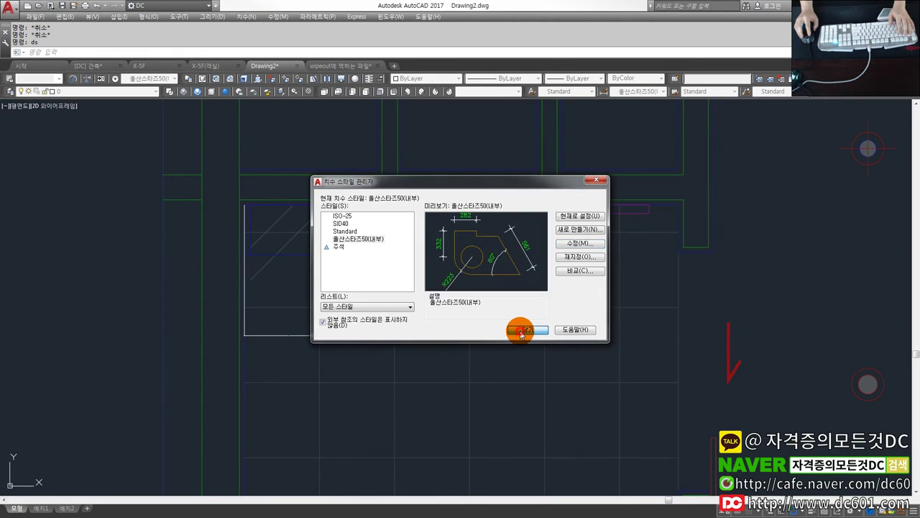
pyautogui.click(522, 330)
# Zoom around to check the enlarged 355 dimension, briefly reopening the Dimension Style Manager with DS
pyautogui.scroll(-2, 328, 332)
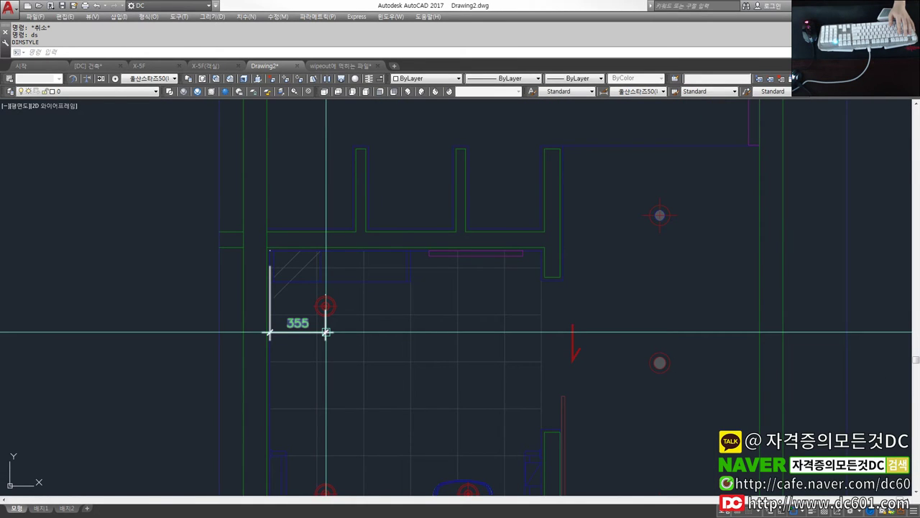
pyautogui.scroll(-4, 326, 332)
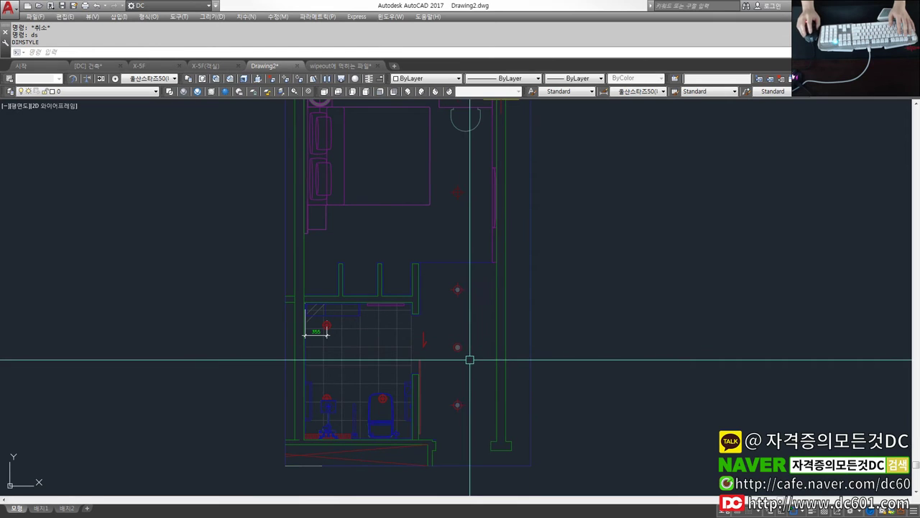
pyautogui.scroll(1, 341, 345)
pyautogui.scroll(2, 309, 319)
pyautogui.scroll(1, 304, 321)
pyautogui.write('ds')
pyautogui.press('Return')
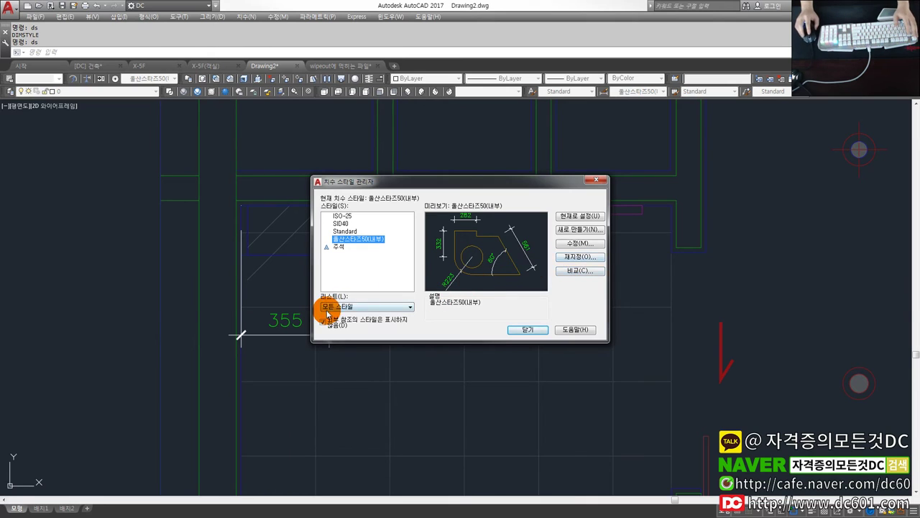
pyautogui.press('Escape')
pyautogui.scroll(-2, 327, 314)
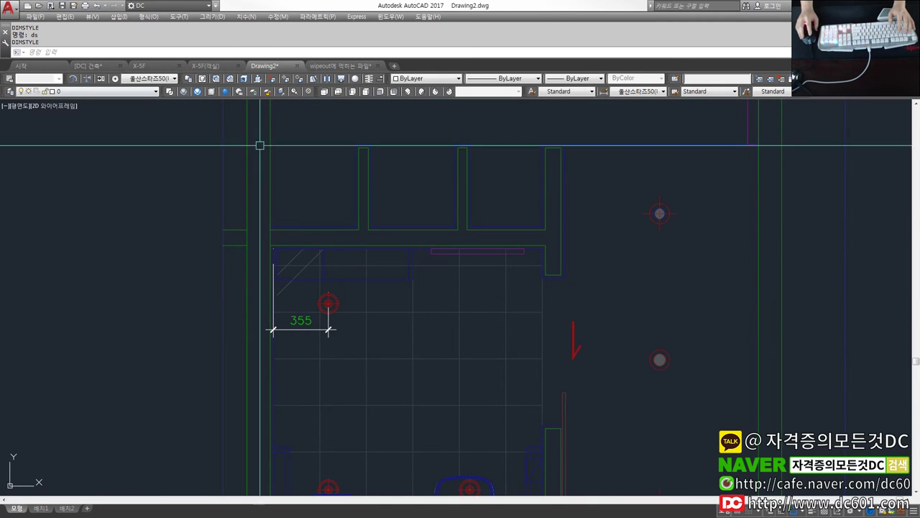
# Pan and zoom the layout around the 355 dimension, abandoning a first erase attempt
pyautogui.moveTo(321, 318); pyautogui.dragTo(451, 318, button='middle')
pyautogui.scroll(-2, 467, 376)
pyautogui.scroll(-5, 467, 376)
pyautogui.scroll(5, 390, 328)
pyautogui.scroll(-5, 411, 365)
pyautogui.scroll(3, 384, 358)
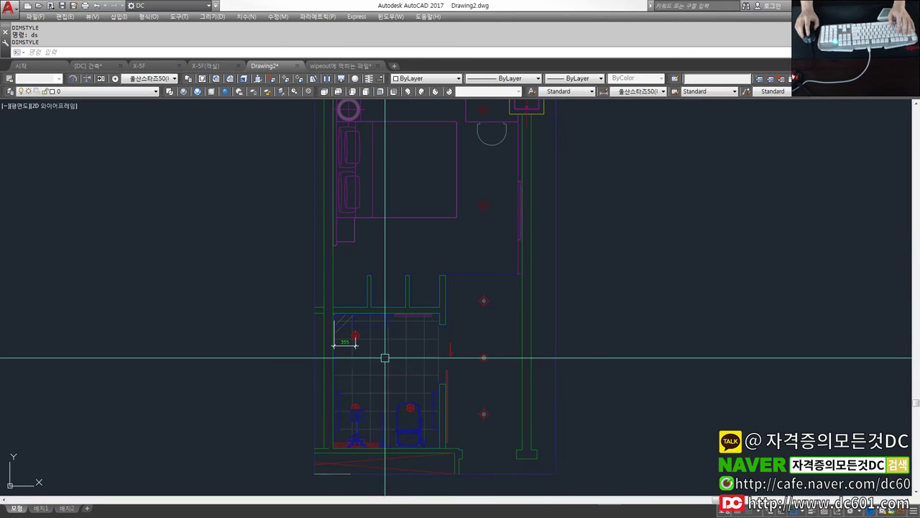
pyautogui.write('e')
pyautogui.press('Return')
pyautogui.scroll(4, 331, 335)
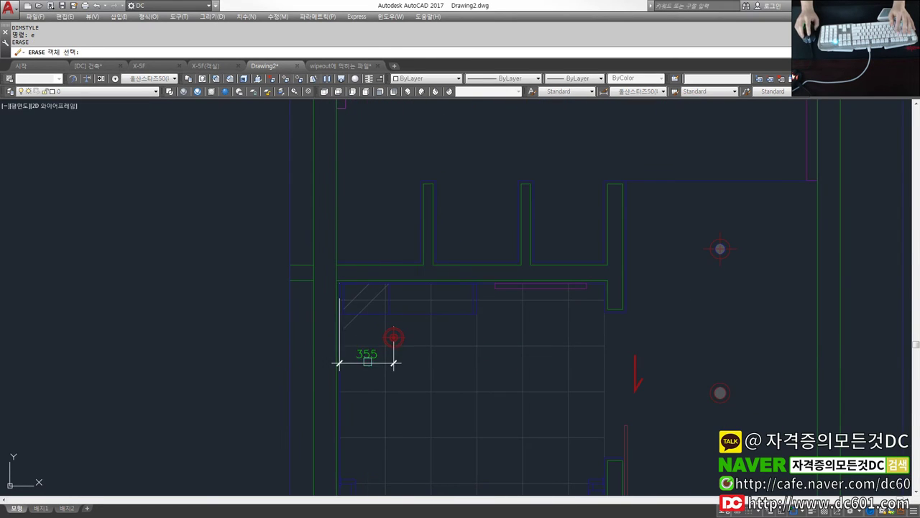
pyautogui.scroll(-5, 377, 374)
pyautogui.hotkey('ctrl', 'pagedown')
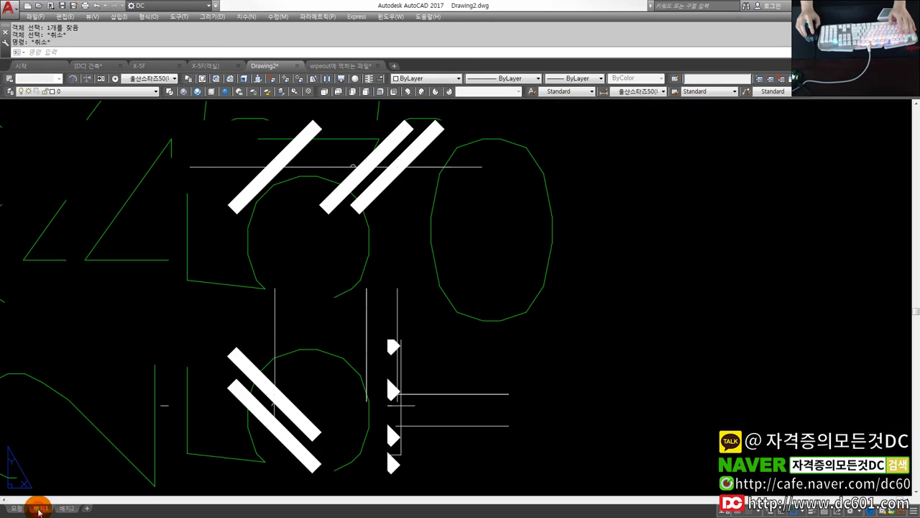
pyautogui.scroll(-5, 329, 329)
pyautogui.scroll(2, 337, 329)
pyautogui.scroll(1, 360, 328)
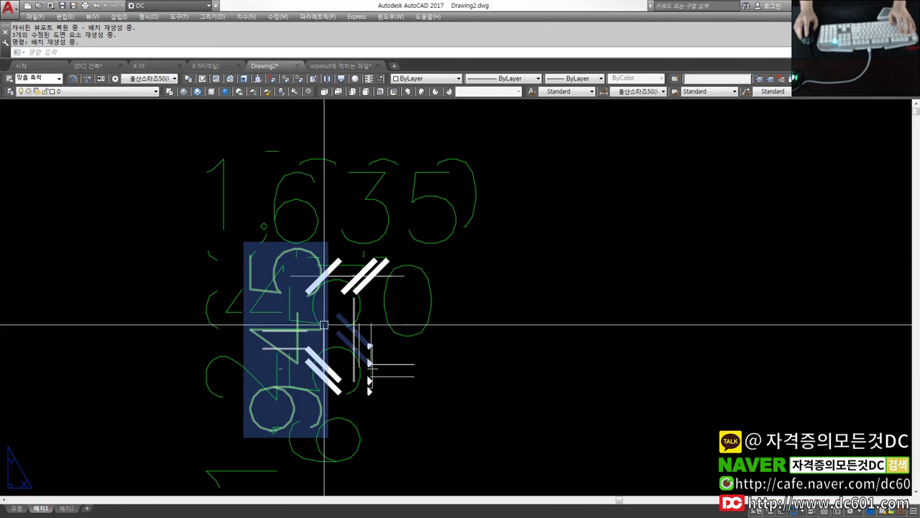
pyautogui.scroll(3, 322, 334)
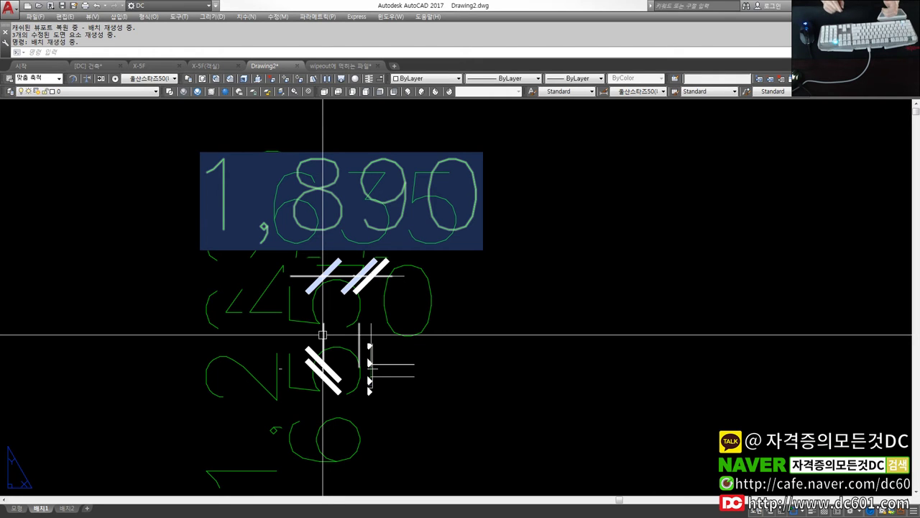
pyautogui.scroll(-2, 323, 334)
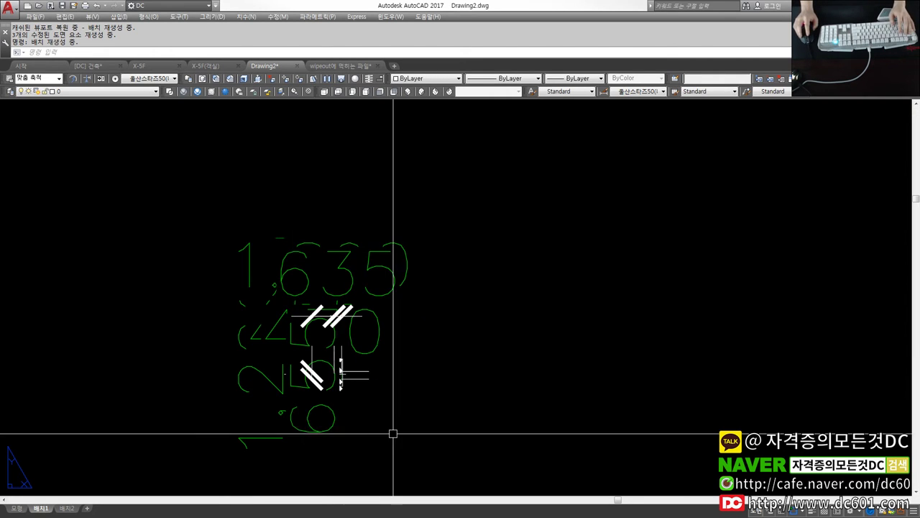
# Erase the 20 layout dimension objects with a crossing window and return to the Model tab
pyautogui.write('e')
pyautogui.press('Return')
pyautogui.moveTo(403, 427); pyautogui.dragTo(223, 245)
pyautogui.press('Return')
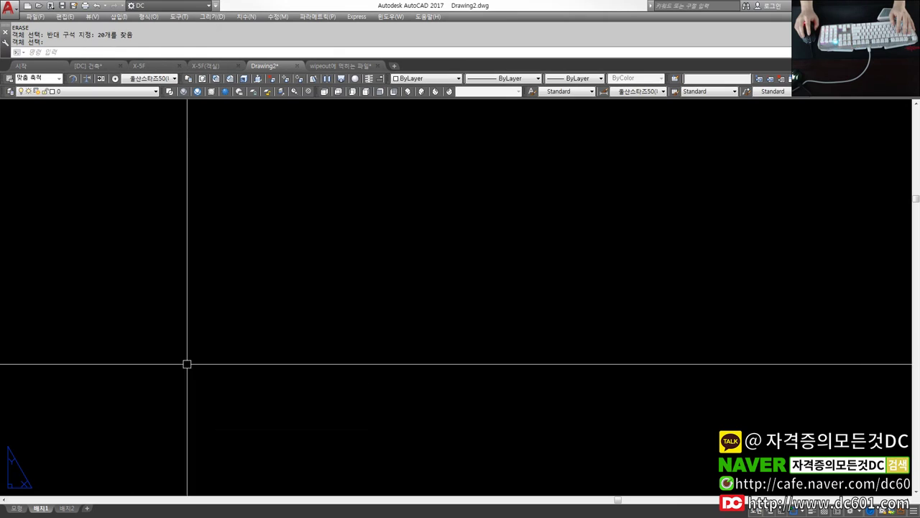
pyautogui.click(29, 509)
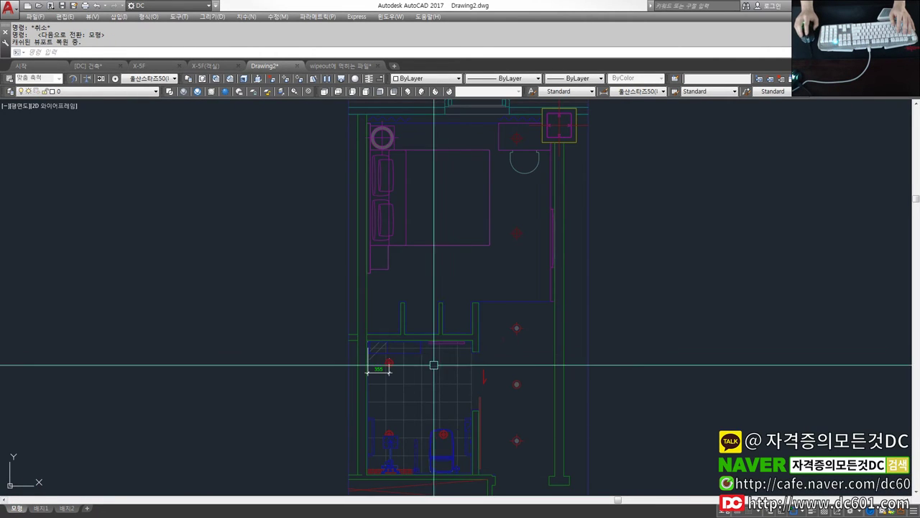
# Add the 913 linear dimension at the bathroom fixture
pyautogui.scroll(5, 433, 397)
pyautogui.write('w')
pyautogui.press('Return')
pyautogui.click(476, 432)
pyautogui.click(476, 432)
pyautogui.moveTo(476, 432); pyautogui.dragTo(476, 299, button='middle')
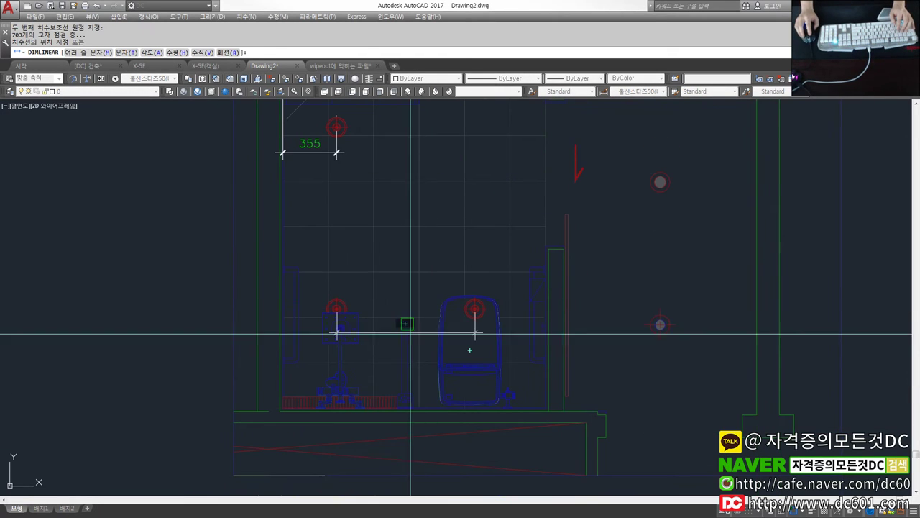
pyautogui.click(473, 352)
pyautogui.scroll(2, 473, 345)
pyautogui.scroll(2, 473, 344)
# Add the 415 and 145 linear dimensions between the fixtures and the right wall
pyautogui.write('w')
pyautogui.press('Return')
pyautogui.click(656, 392)
pyautogui.click(496, 397)
pyautogui.click(547, 330)
pyautogui.write('w')
pyautogui.press('Return')
pyautogui.click(463, 394)
pyautogui.click(431, 392)
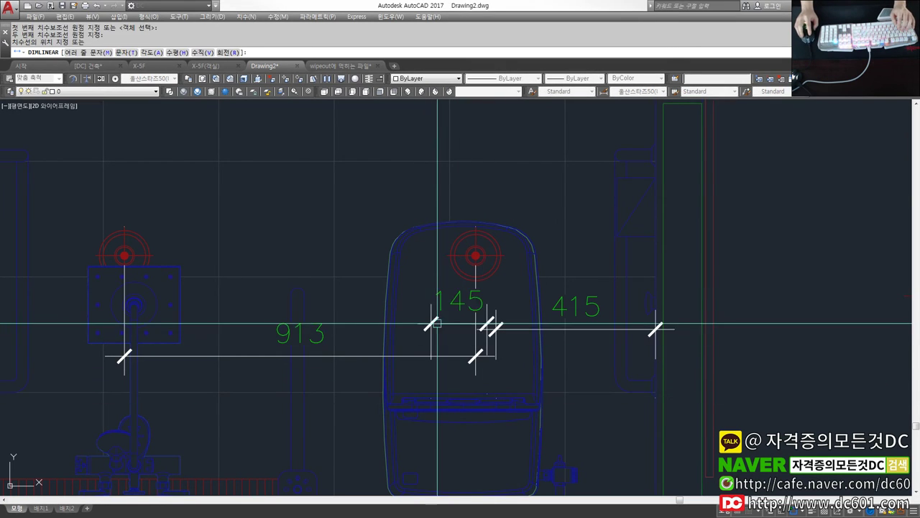
pyautogui.click(431, 325)
# Zoom out to centre the whole room plan and select the room plan block
pyautogui.scroll(-1, 597, 373)
pyautogui.scroll(-3, 610, 381)
pyautogui.scroll(-2, 610, 380)
pyautogui.scroll(-4, 609, 381)
pyautogui.scroll(-2, 609, 381)
pyautogui.moveTo(618, 372); pyautogui.dragTo(441, 372, button='middle')
pyautogui.scroll(2, 441, 371)
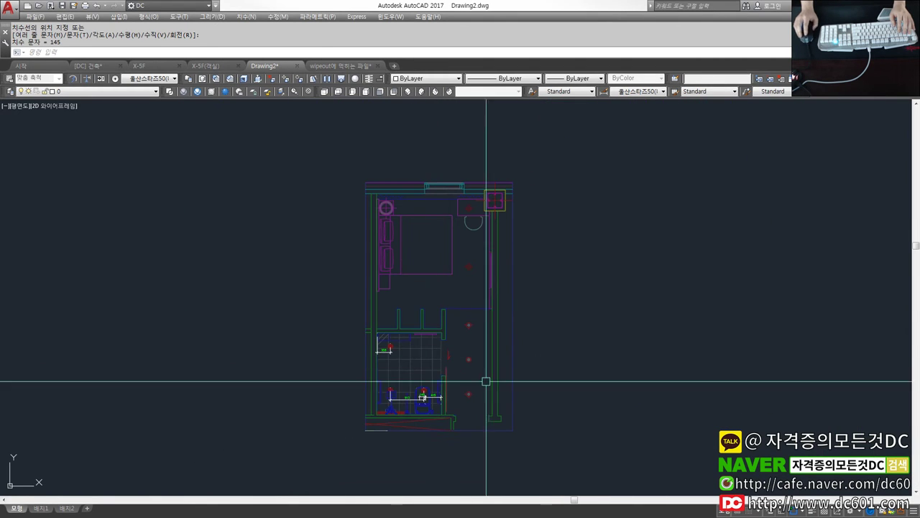
pyautogui.click(513, 220)
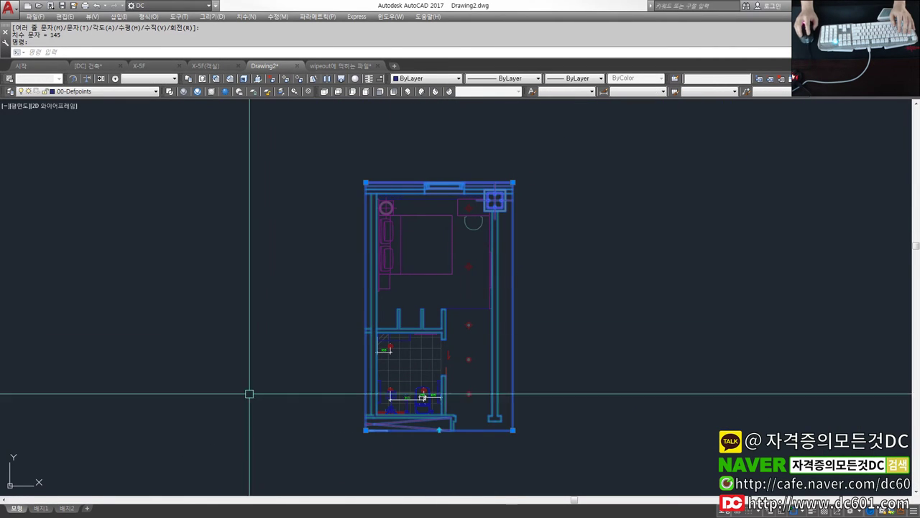
# Clear the room plan selection and zoom around the bathroom drawing, shifting it up slightly
pyautogui.press('Escape')
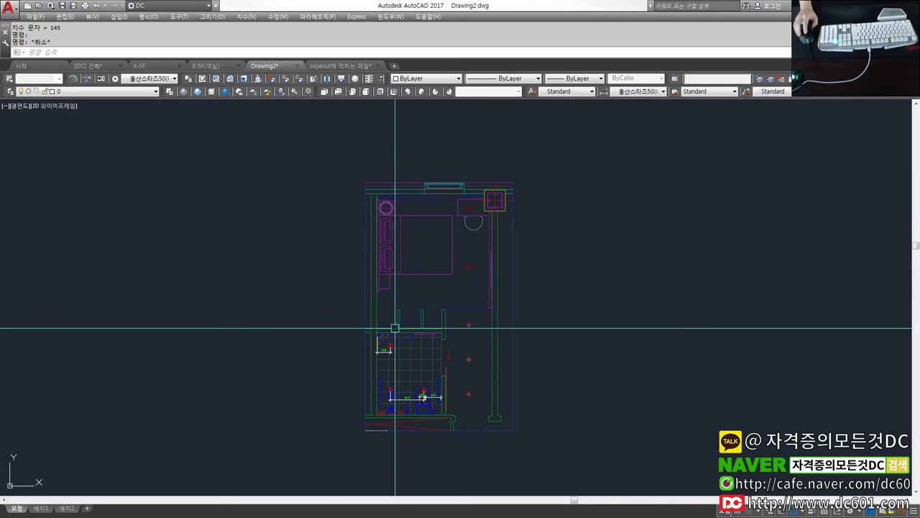
pyautogui.scroll(2, 431, 376)
pyautogui.scroll(1, 427, 335)
pyautogui.scroll(1, 423, 350)
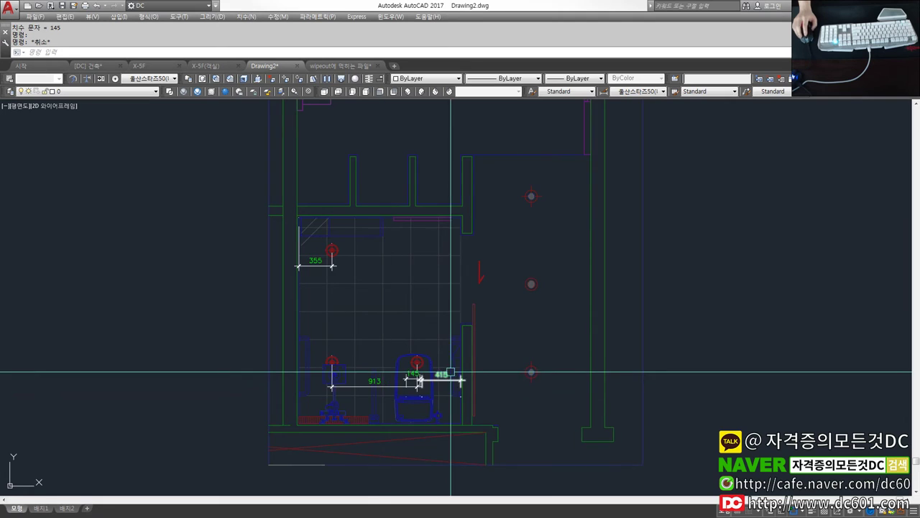
pyautogui.scroll(4, 421, 368)
pyautogui.scroll(-4, 445, 363)
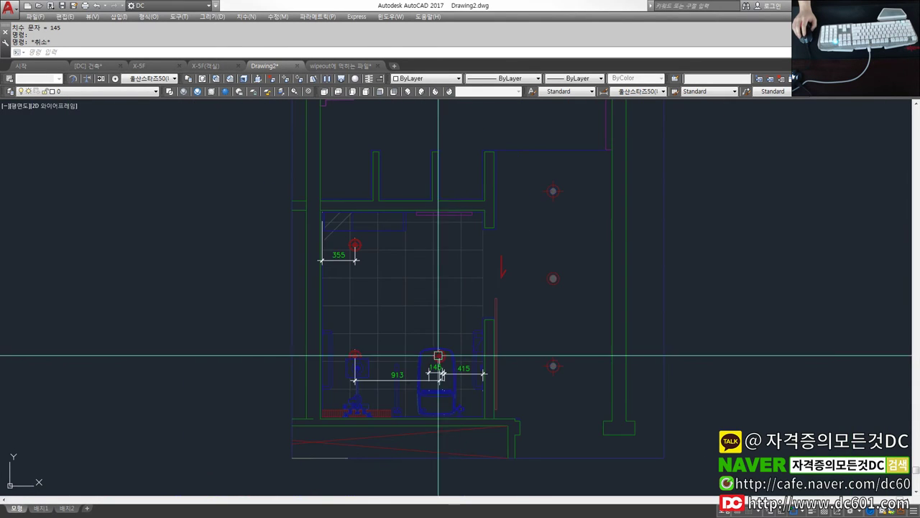
pyautogui.scroll(2, 425, 349)
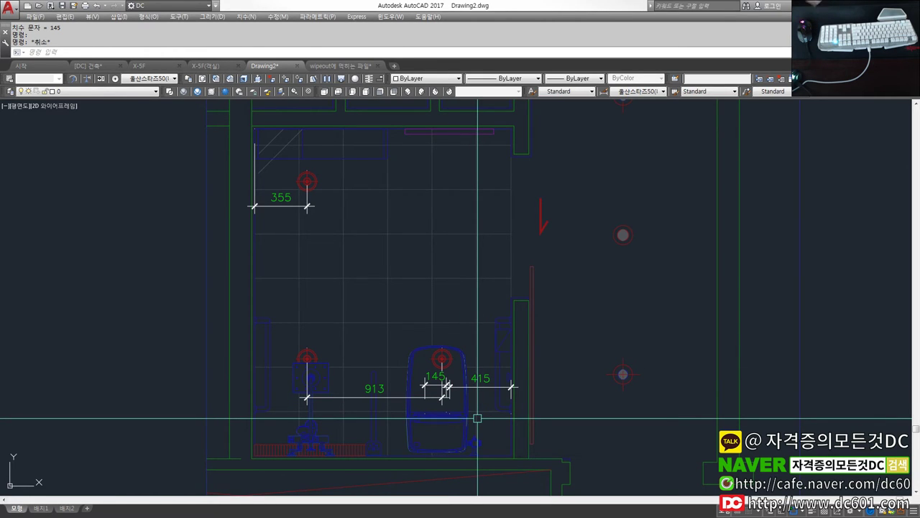
pyautogui.scroll(-3, 453, 392)
pyautogui.scroll(1, 452, 416)
pyautogui.scroll(2, 458, 386)
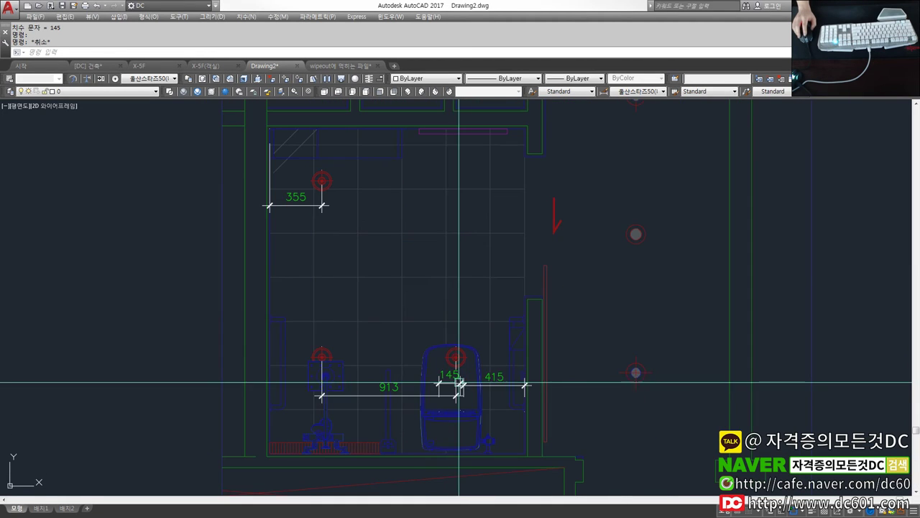
pyautogui.scroll(-2, 437, 297)
pyautogui.scroll(2, 425, 274)
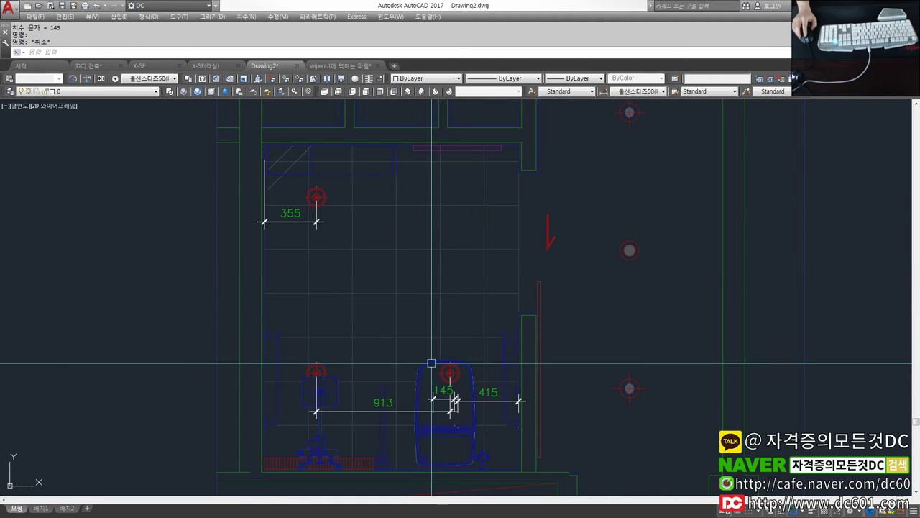
pyautogui.moveTo(431, 332); pyautogui.dragTo(427, 300, button='middle')
pyautogui.scroll(-2, 437, 430)
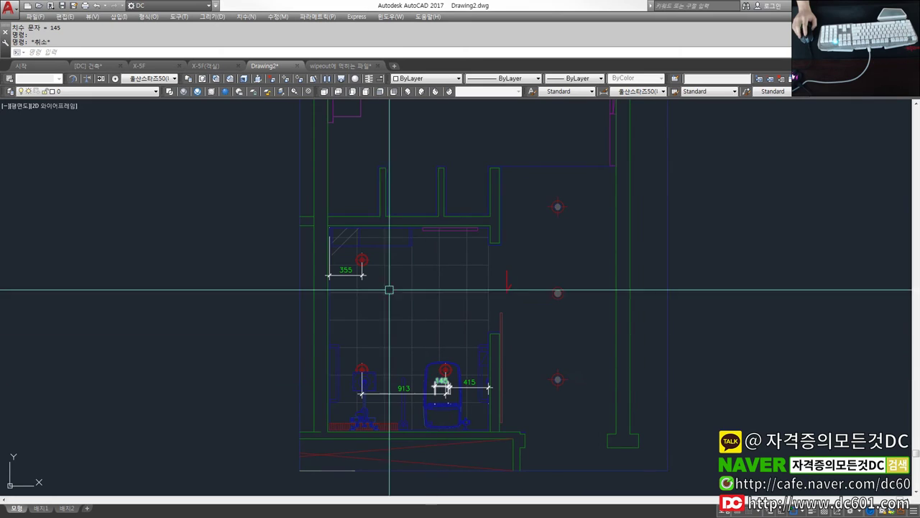
# Cycle through the X-5F, X-5F(역실) and Drawing2 files, then show a [DC] 건축 floor plan sheet
pyautogui.click(156, 68)
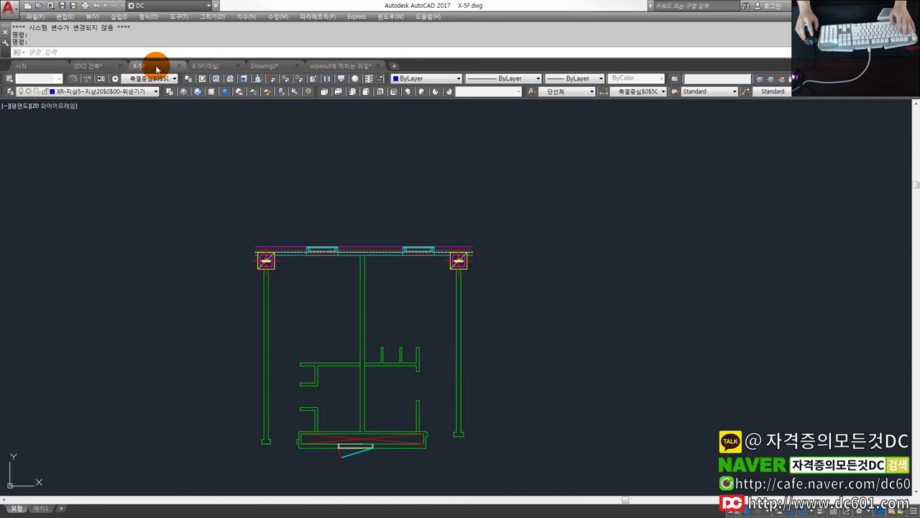
pyautogui.click(202, 68)
pyautogui.click(273, 66)
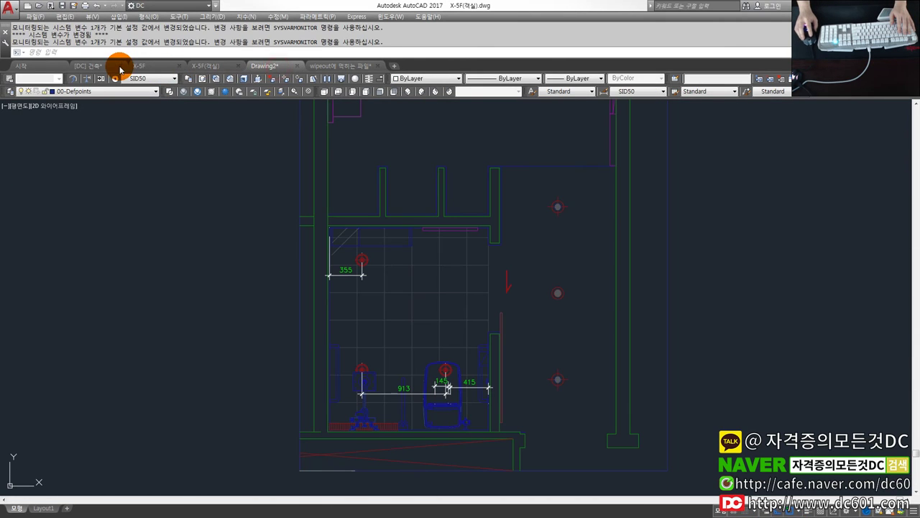
pyautogui.click(103, 69)
pyautogui.scroll(-5, 339, 233)
pyautogui.scroll(-5, 338, 234)
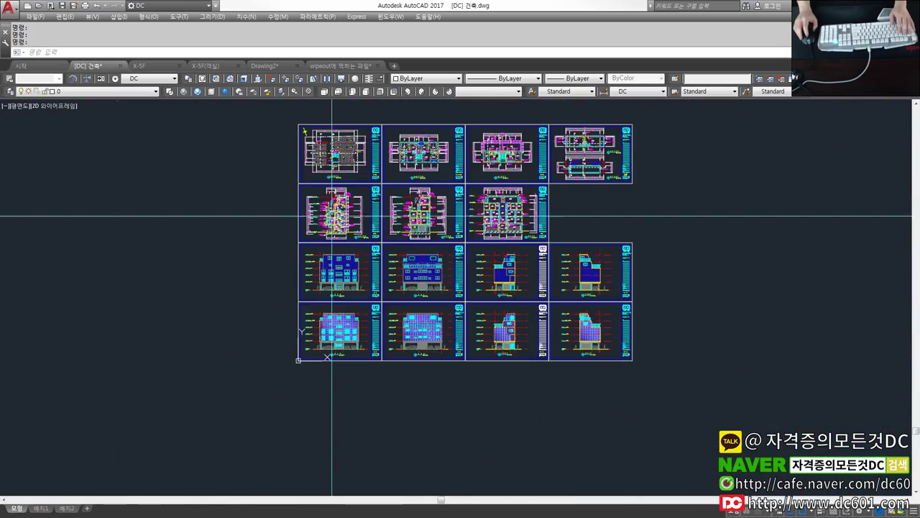
pyautogui.scroll(5, 339, 233)
pyautogui.scroll(3, 403, 252)
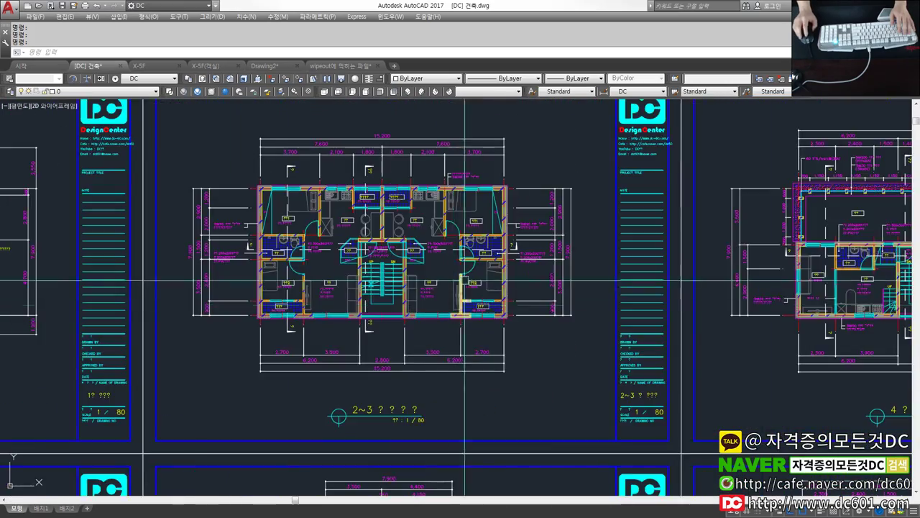
# Centre the two-unit floor plan and turn all layers back on with LAYON
pyautogui.scroll(3, 457, 263)
pyautogui.scroll(-2, 457, 264)
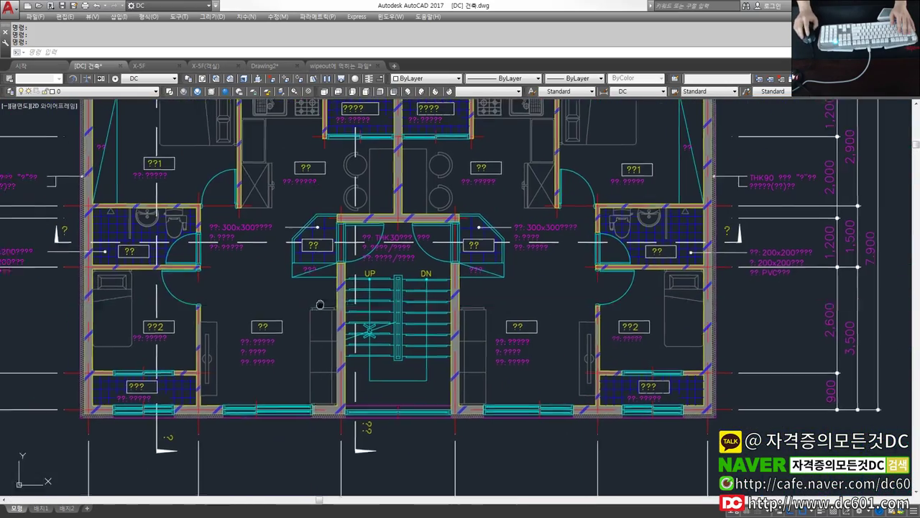
pyautogui.moveTo(305, 326); pyautogui.dragTo(381, 342, button='middle')
pyautogui.moveTo(448, 311); pyautogui.dragTo(439, 309, button='middle')
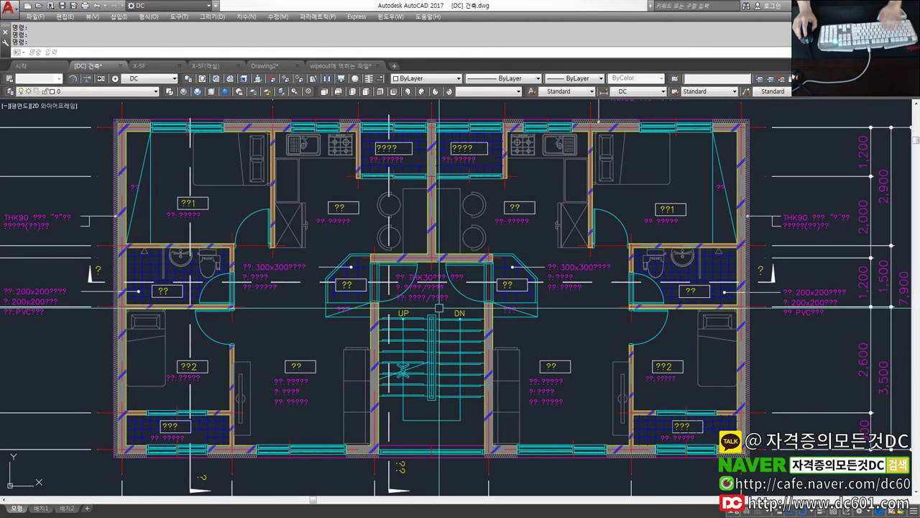
pyautogui.write('lo')
pyautogui.press('Return')
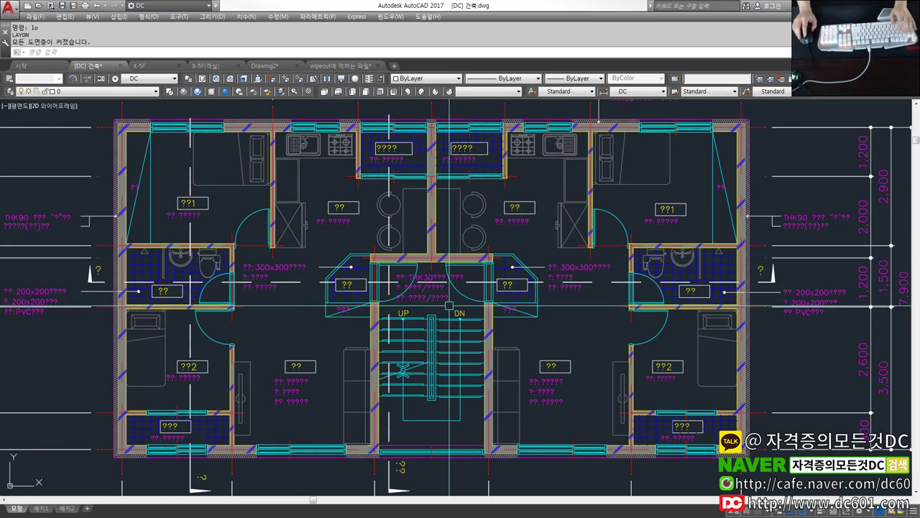
# Erase the washroom tile hatch, its grid lines and the washroom label box
pyautogui.scroll(3, 72, 264)
pyautogui.scroll(1, 72, 264)
pyautogui.write('e')
pyautogui.press('Return')
pyautogui.click(362, 308)
pyautogui.click(383, 293)
pyautogui.press('Return')
pyautogui.write('e')
pyautogui.press('Return')
pyautogui.click(390, 348)
pyautogui.click(352, 332)
pyautogui.press('Return')
# Start a new hatch by picking inside the washroom
pyautogui.write('h')
pyautogui.press('Return')
pyautogui.click(346, 347)
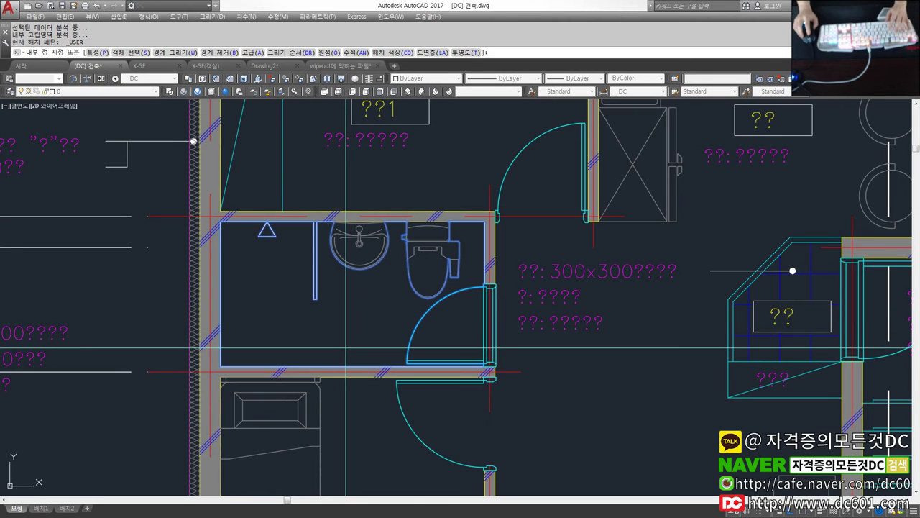
# Use HATCHEDIT to give the washroom hatch the ANSI31 diagonal pattern
pyautogui.press('Escape')
pyautogui.write('he')
pyautogui.press('Return')
pyautogui.click(394, 301)
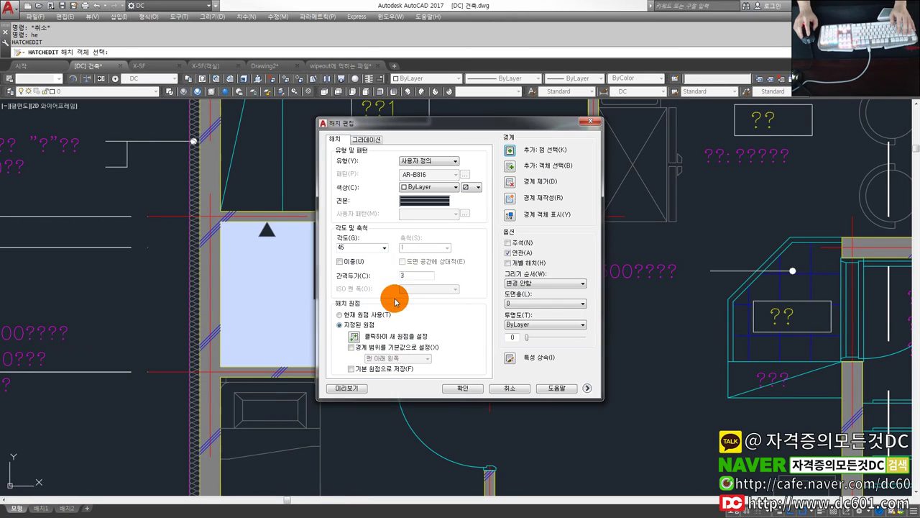
pyautogui.click(431, 203)
pyautogui.click(370, 184)
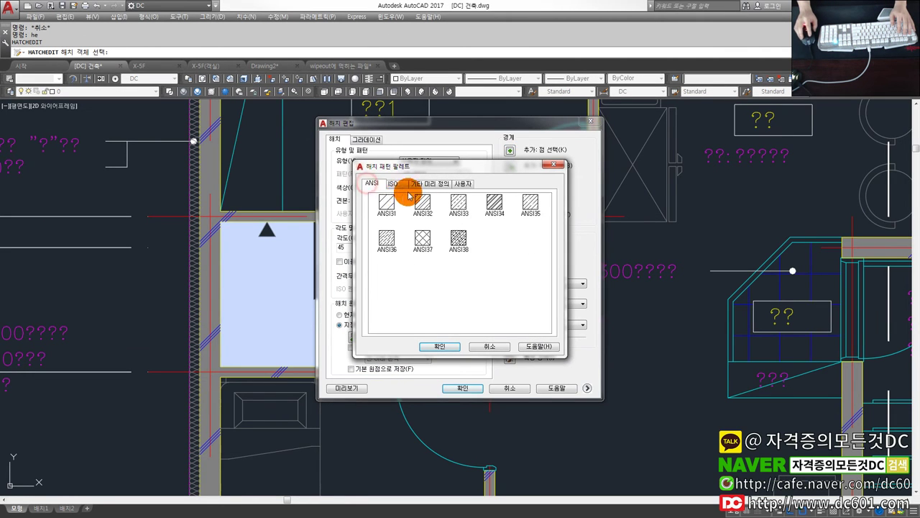
pyautogui.click(448, 348)
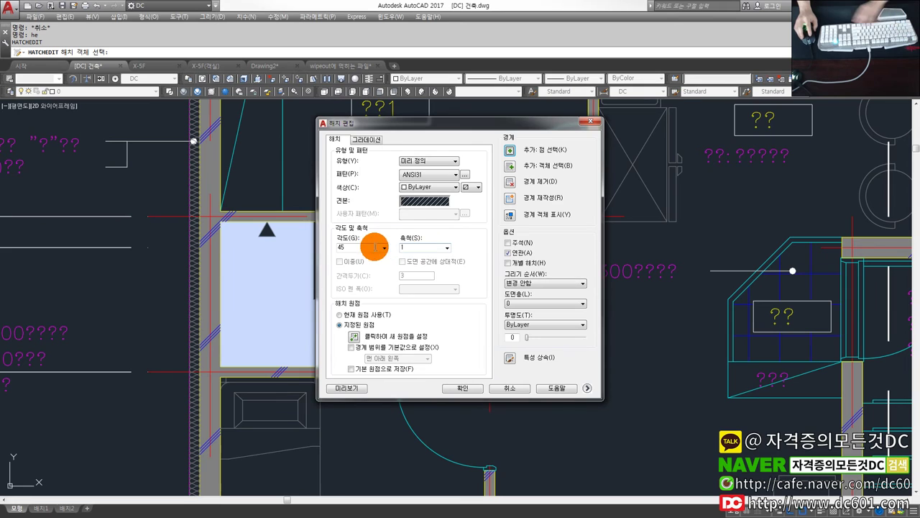
pyautogui.click(462, 387)
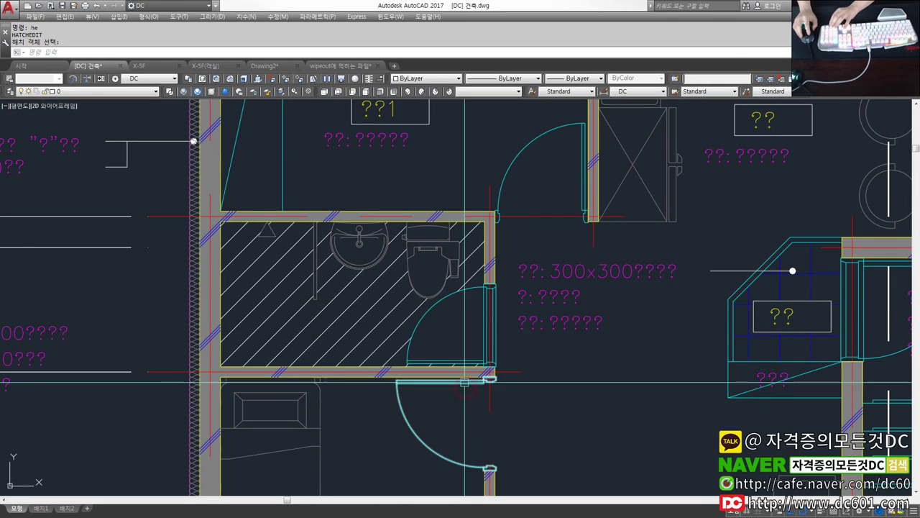
# Switch the washroom hatch to the ANSI37 grid pattern, then bring up X-5F(객실)
pyautogui.write('hwe')
pyautogui.press('Escape')
pyautogui.press('Escape')
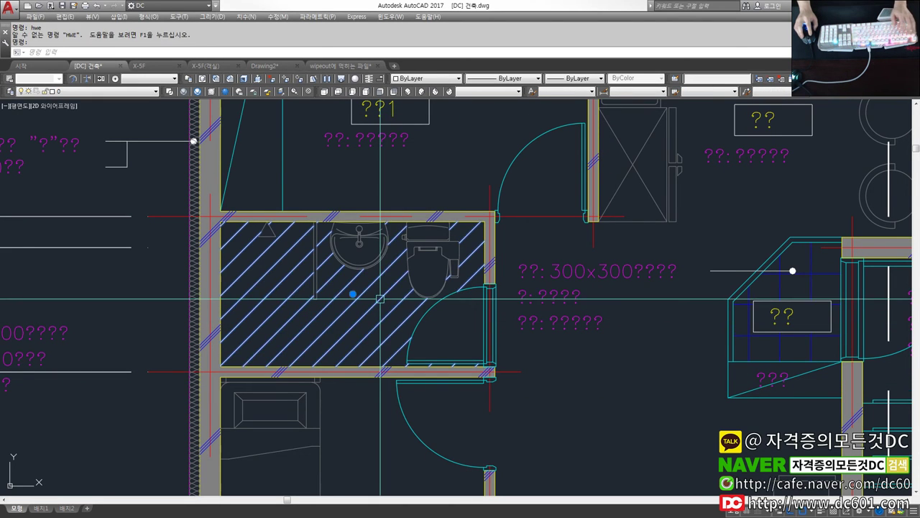
pyautogui.click(399, 237)
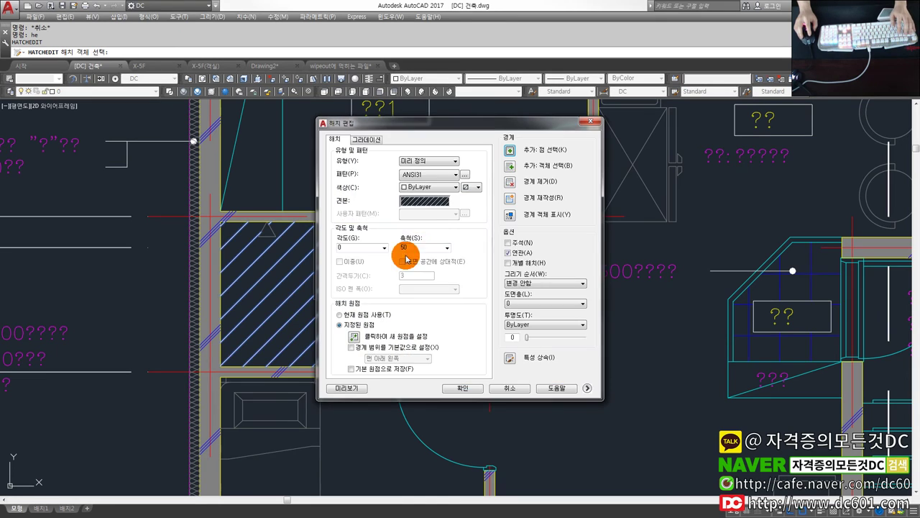
pyautogui.click(421, 199)
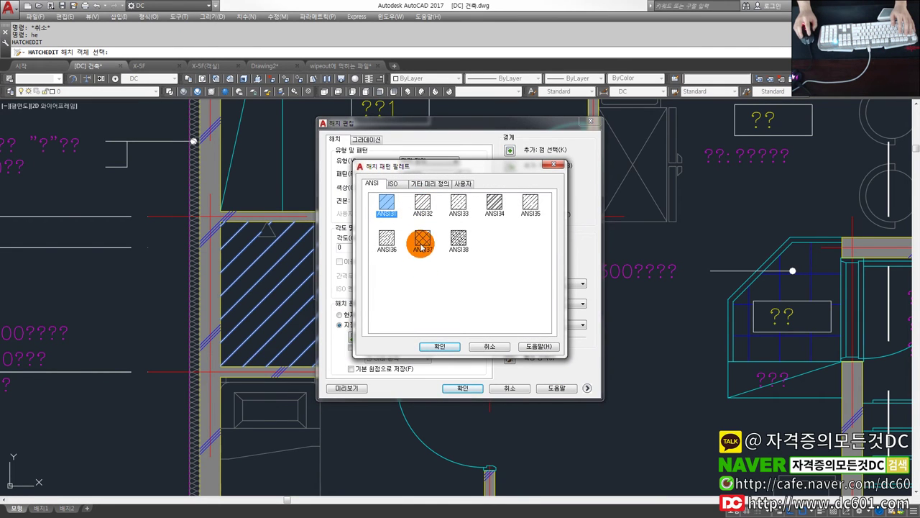
pyautogui.click(451, 345)
pyautogui.click(462, 387)
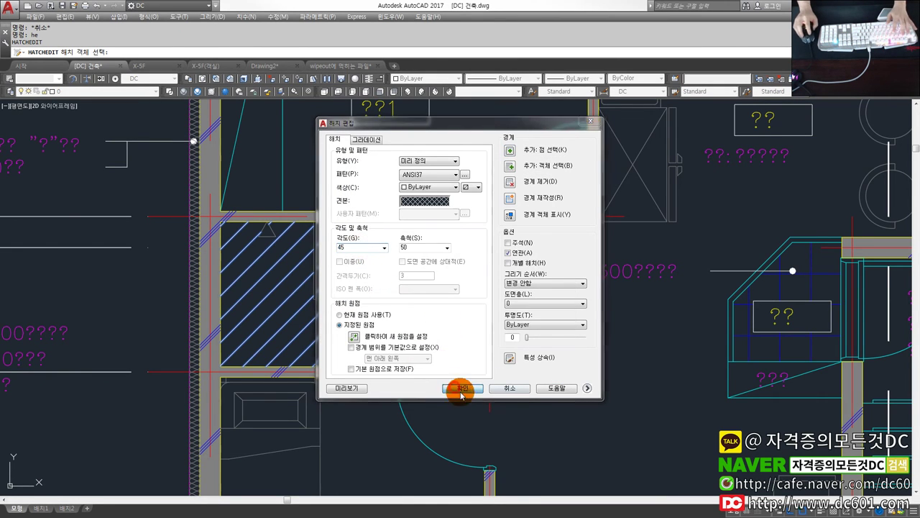
pyautogui.scroll(4, 385, 229)
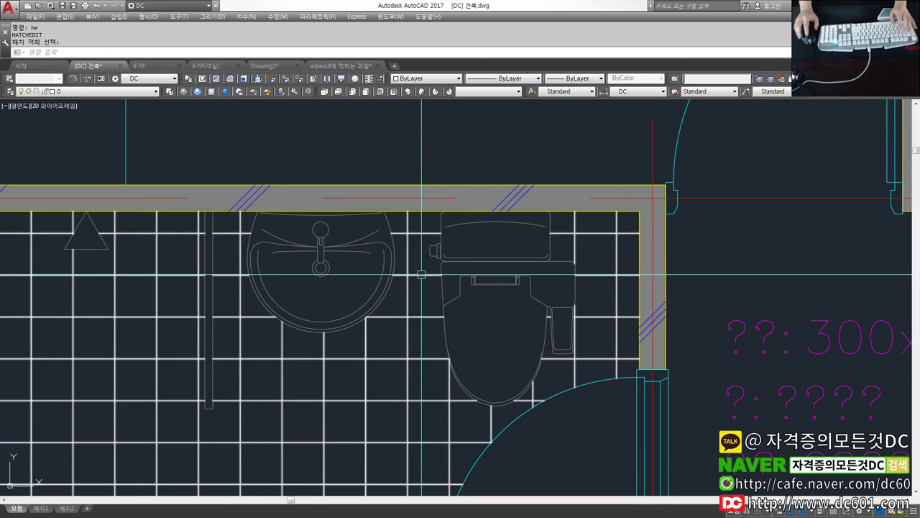
pyautogui.scroll(-2, 420, 274)
pyautogui.scroll(-2, 421, 273)
pyautogui.click(201, 66)
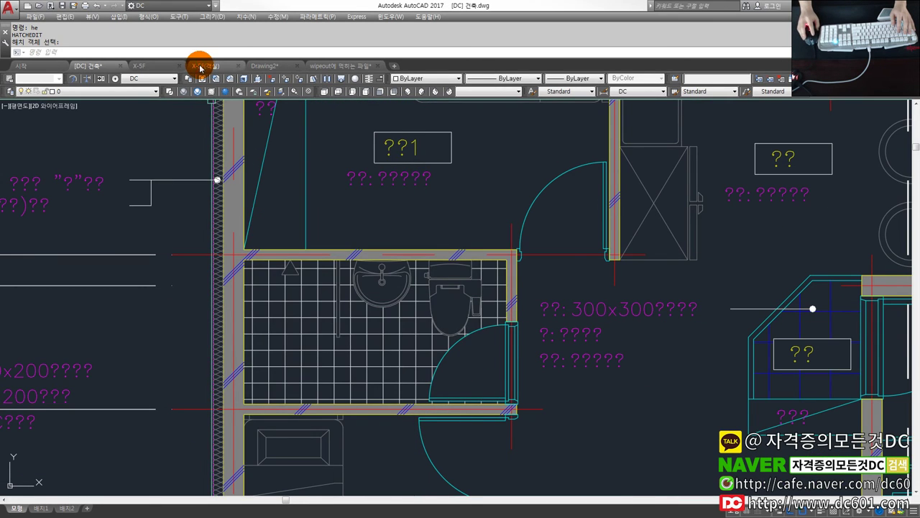
# Copy the toilet with CO and place the copy to the right of the guest-room plan
pyautogui.scroll(4, 349, 432)
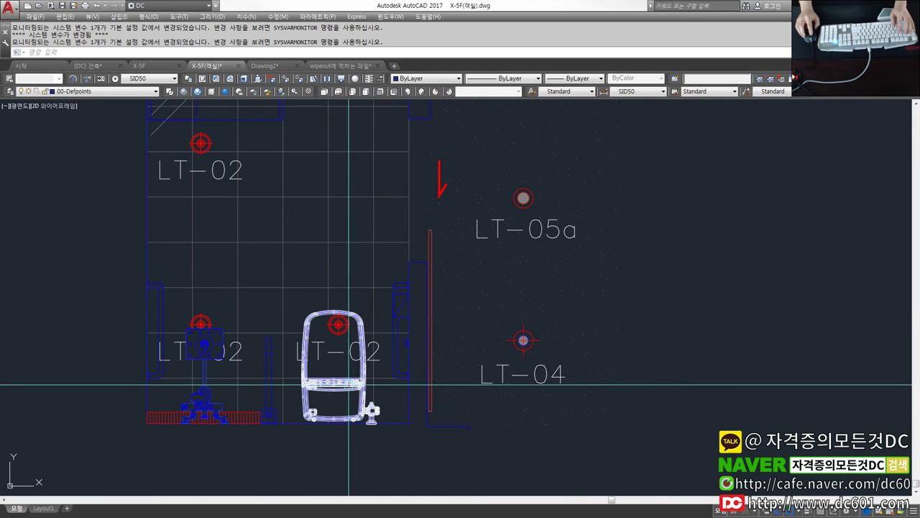
pyautogui.scroll(-2, 350, 385)
pyautogui.click(345, 362)
pyautogui.write('co')
pyautogui.press('Return')
pyautogui.click(374, 385)
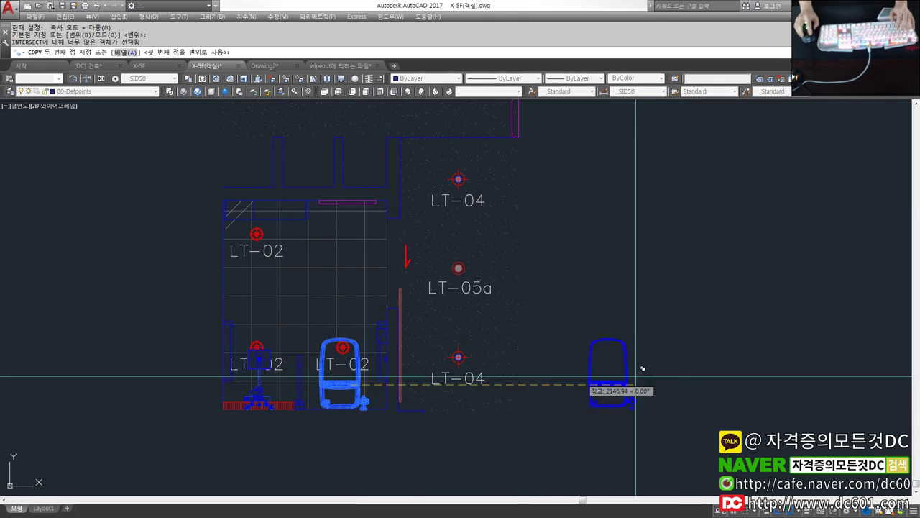
pyautogui.click(675, 394)
pyautogui.scroll(2, 677, 394)
pyautogui.scroll(2, 676, 396)
pyautogui.press('Escape')
# Look over the copied toilet beside the plan and switch to another open drawing
pyautogui.scroll(-2, 503, 374)
pyautogui.scroll(3, 503, 374)
pyautogui.scroll(2, 519, 375)
pyautogui.moveTo(379, 352); pyautogui.dragTo(568, 361)
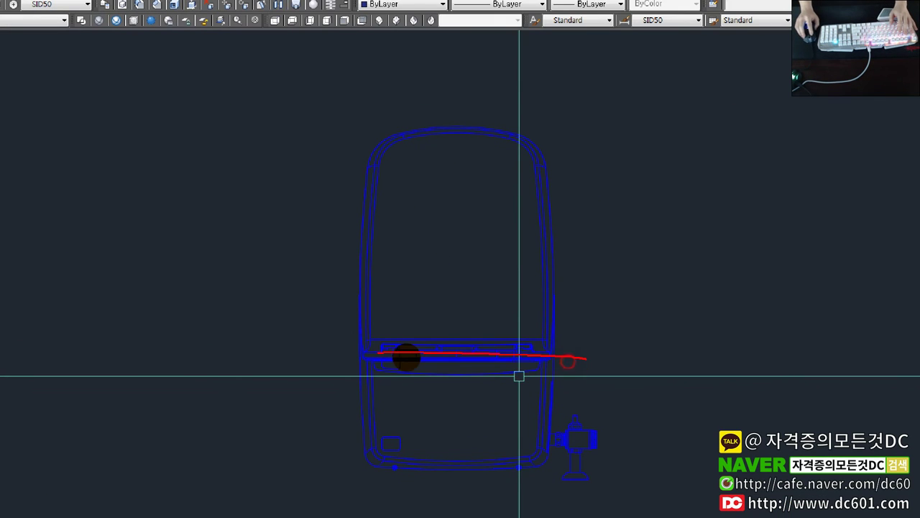
pyautogui.scroll(-3, 567, 388)
pyautogui.scroll(3, 575, 396)
pyautogui.scroll(-2, 560, 410)
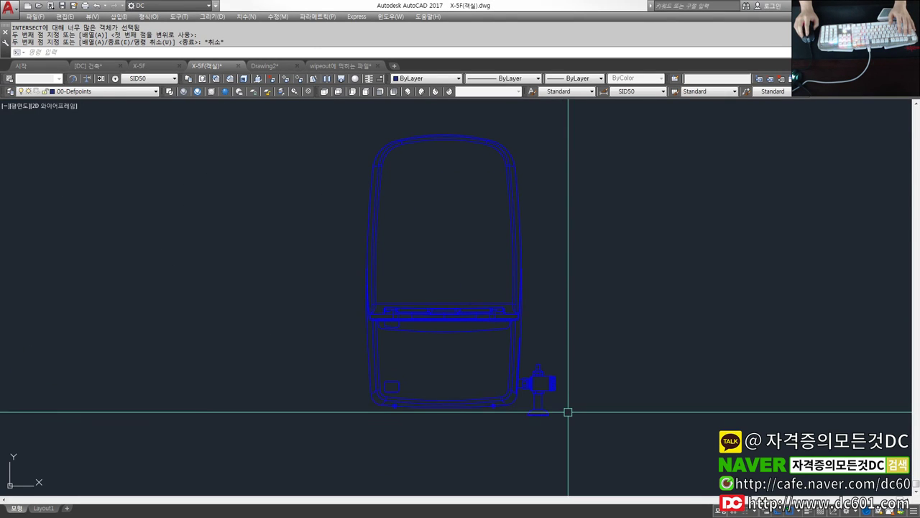
pyautogui.scroll(3, 559, 403)
pyautogui.scroll(3, 550, 395)
pyautogui.scroll(2, 538, 396)
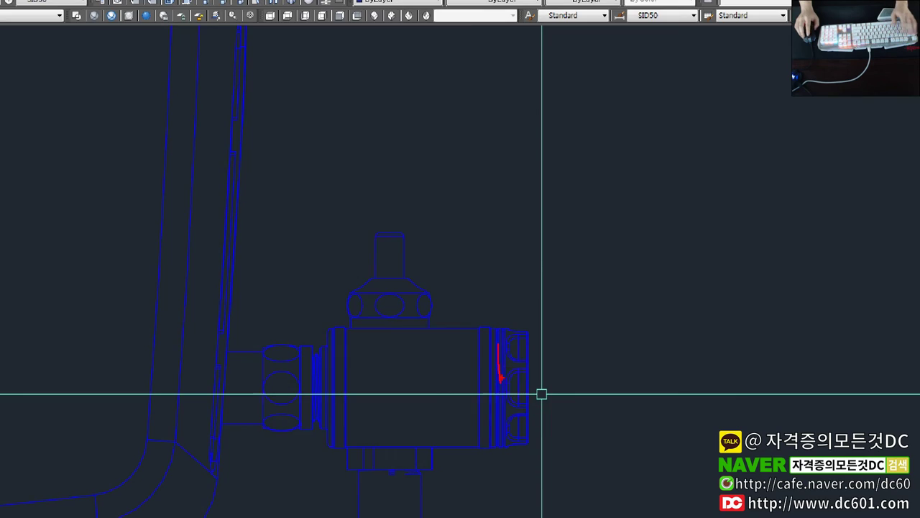
pyautogui.scroll(-5, 535, 392)
pyautogui.scroll(-3, 376, 424)
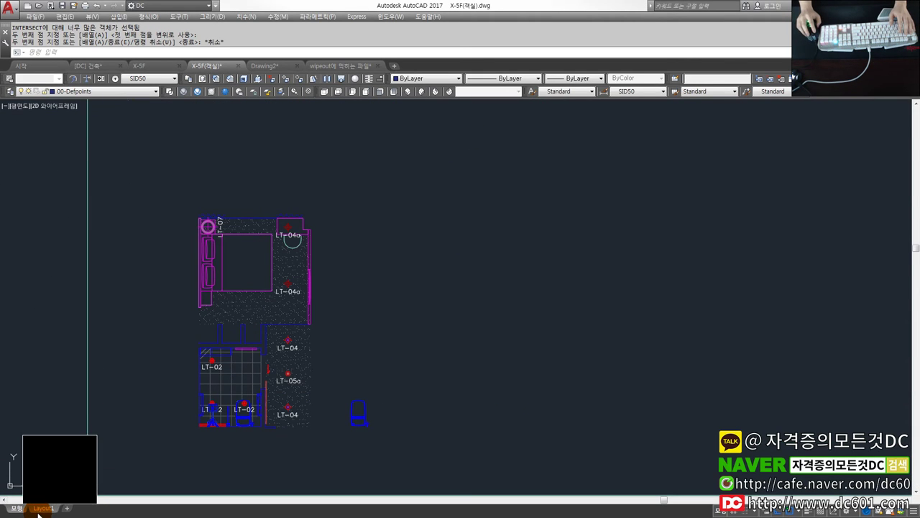
pyautogui.click(138, 65)
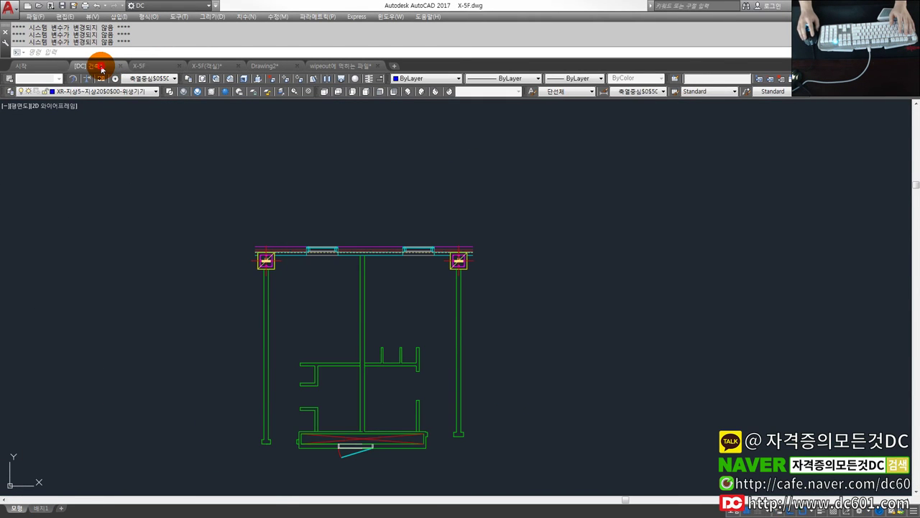
# Go through the open drawing tabs and bring up Drawing2
pyautogui.click(92, 65)
pyautogui.click(149, 66)
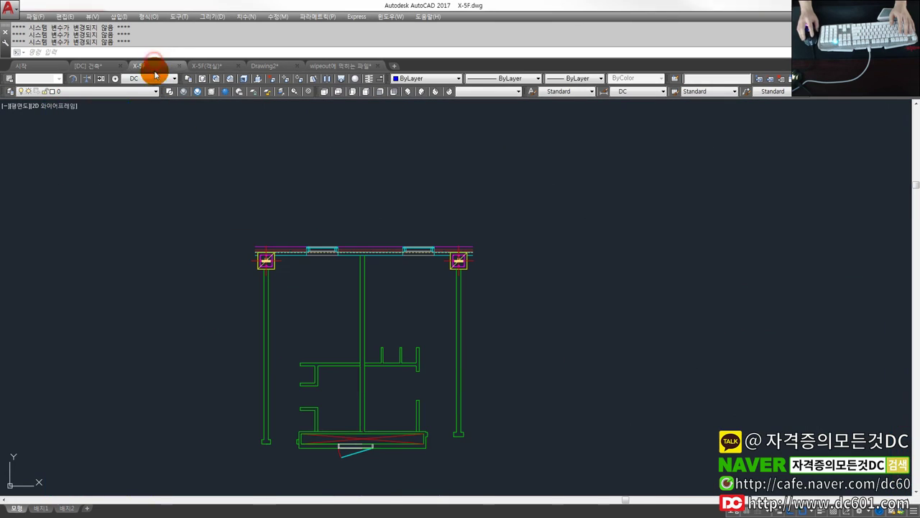
pyautogui.click(291, 184)
pyautogui.click(206, 66)
pyautogui.click(278, 67)
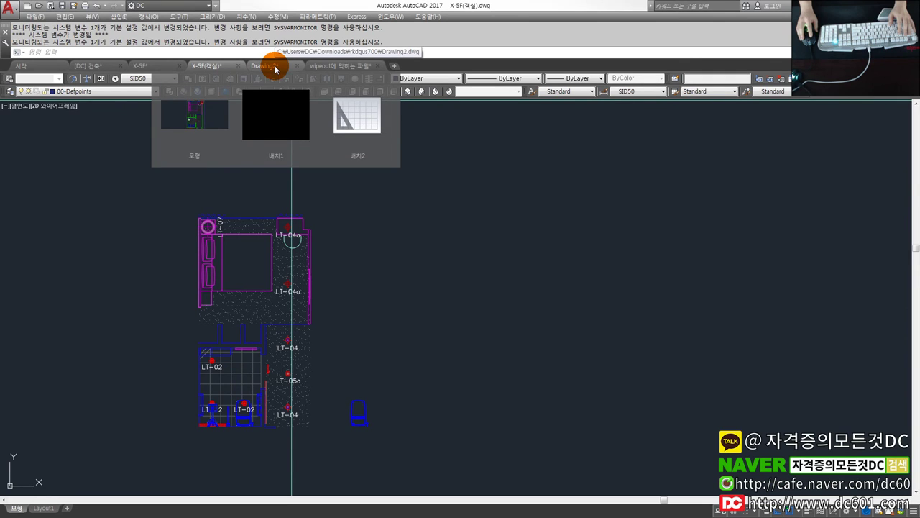
pyautogui.click(304, 69)
pyautogui.scroll(-3, 424, 277)
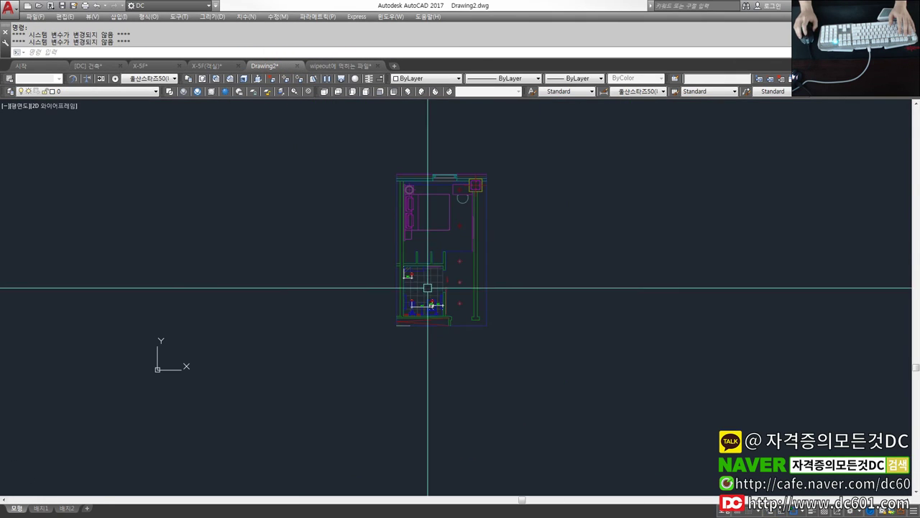
pyautogui.write('rec')
# Draw the sheet rectangle from 0,0 and scale it by 50 about the origin
pyautogui.press('Return')
pyautogui.write('0,0')
pyautogui.press('Return')
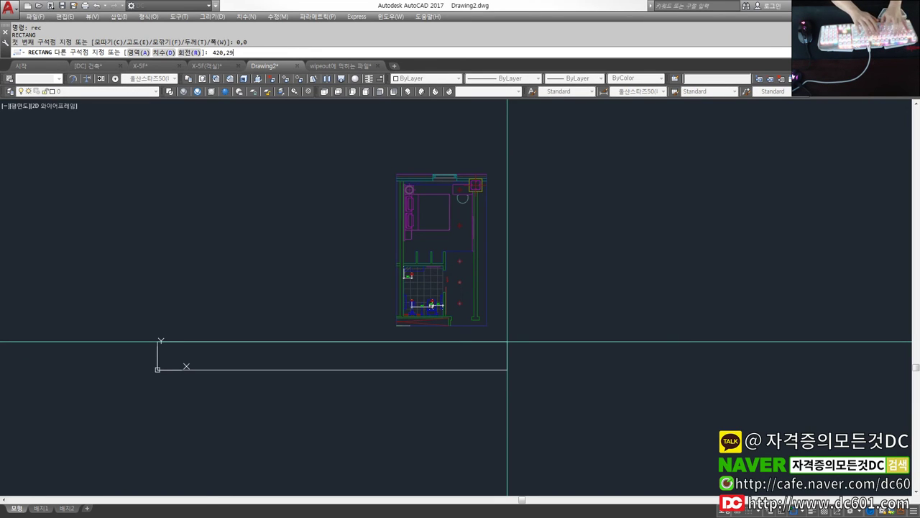
pyautogui.press('Return')
pyautogui.write('sc')
pyautogui.press('Return')
pyautogui.moveTo(147, 355); pyautogui.dragTo(189, 386)
pyautogui.press('Return')
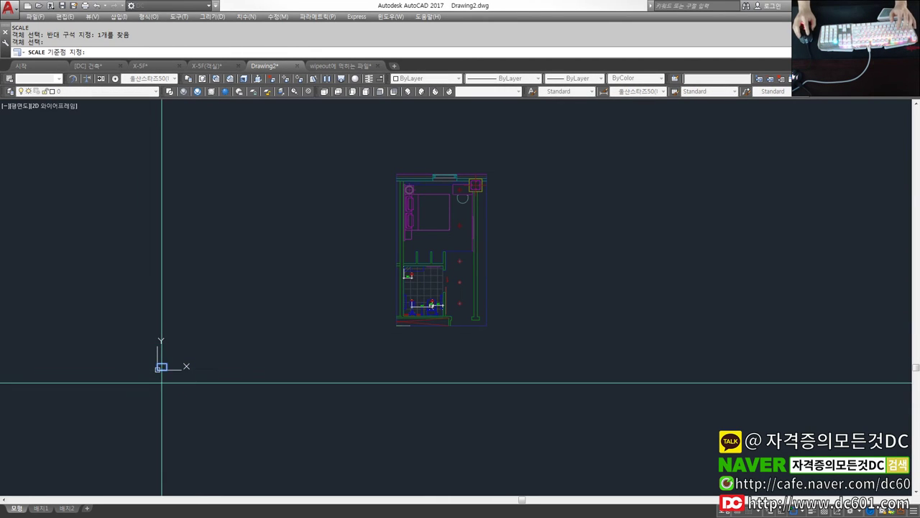
pyautogui.click(158, 366)
pyautogui.write('50')
pyautogui.press('Return')
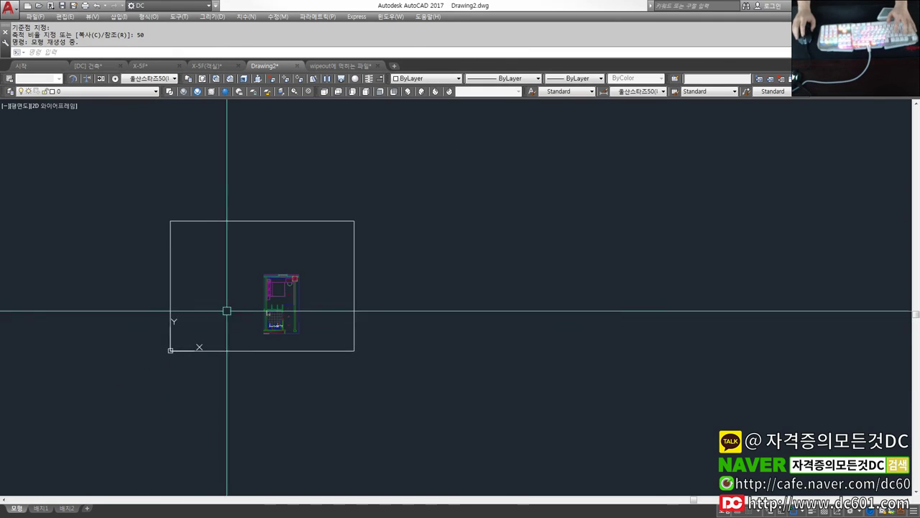
# Start moving the room plan objects, then cancel the move
pyautogui.scroll(2, 246, 294)
pyautogui.write('m')
pyautogui.press('Return')
pyautogui.moveTo(240, 238); pyautogui.dragTo(355, 364)
pyautogui.press('Return')
pyautogui.click(374, 337)
pyautogui.press('Escape')
pyautogui.click(482, 364)
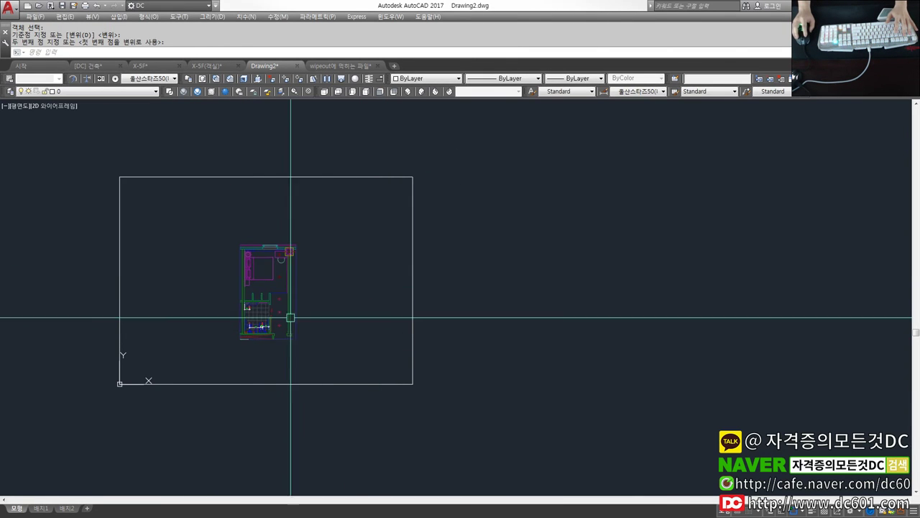
pyautogui.press('Escape')
# Open the Plot dialog for Drawing2
pyautogui.scroll(2, 400, 353)
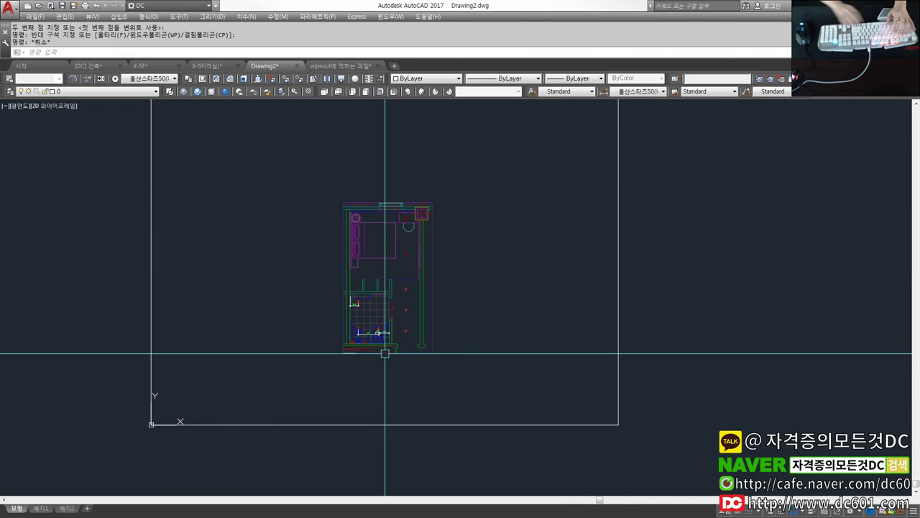
pyautogui.write('plt')
pyautogui.press('Return')
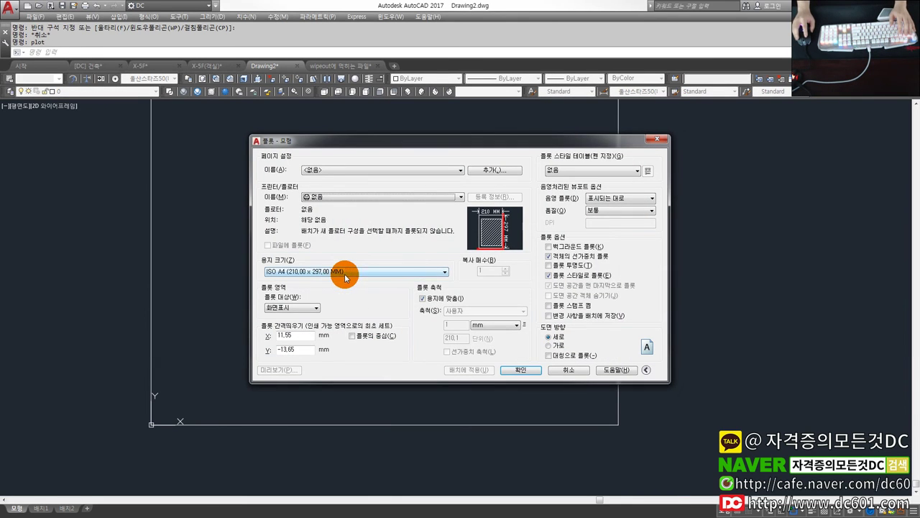
# Set the plotter to DWG To PDF.pc3 with full-page A3 paper
pyautogui.click(330, 196)
pyautogui.click(332, 232)
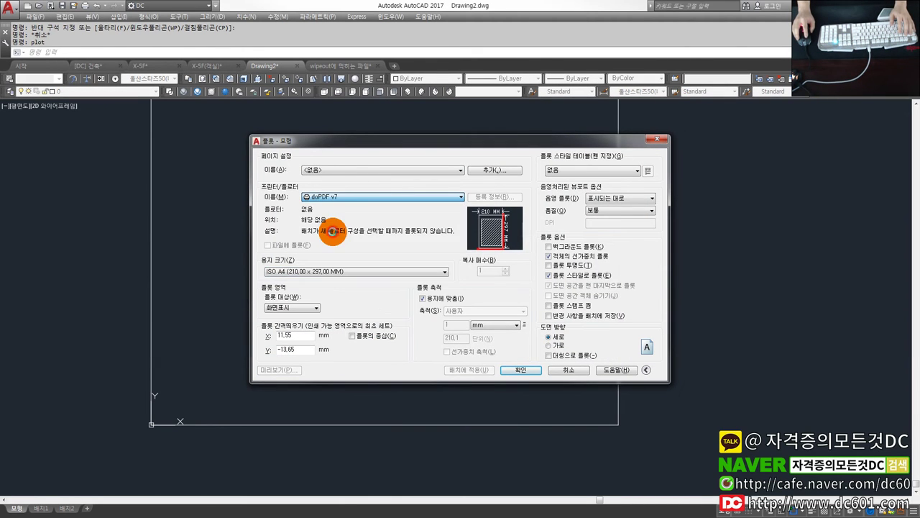
pyautogui.click(341, 197)
pyautogui.click(334, 264)
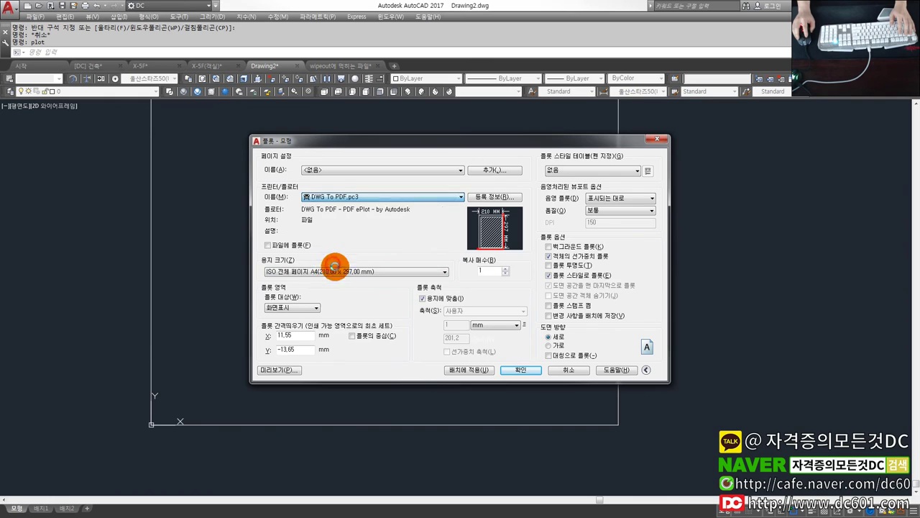
pyautogui.click(305, 271)
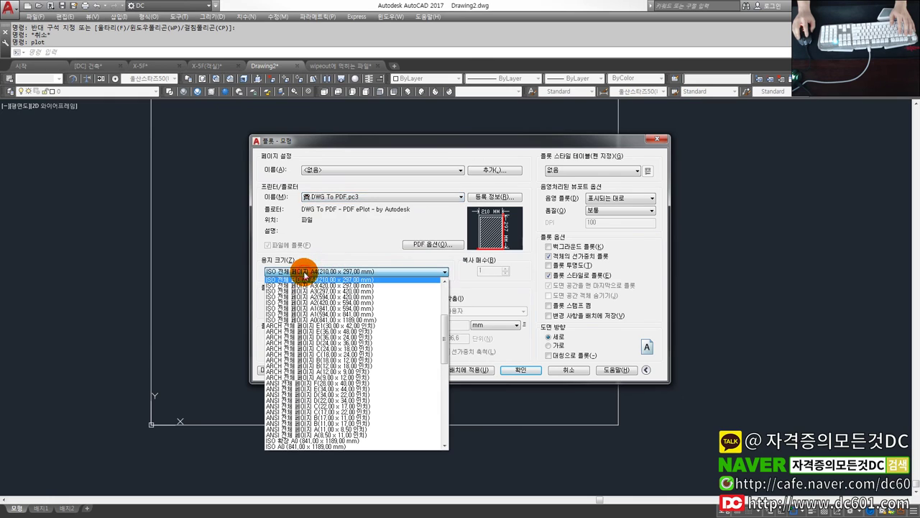
pyautogui.click(358, 285)
# Set the plot area to a window around the room plan and check the plot scale list
pyautogui.click(281, 322)
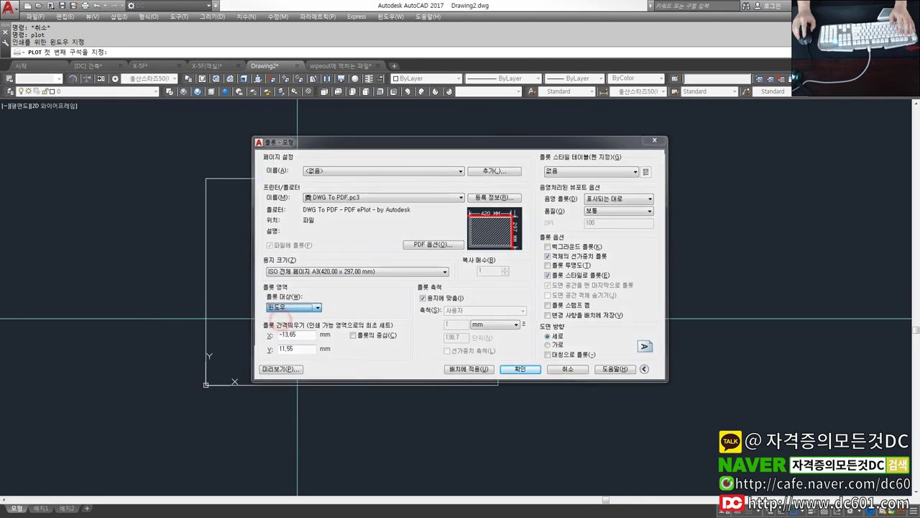
pyautogui.click(206, 178)
pyautogui.click(491, 382)
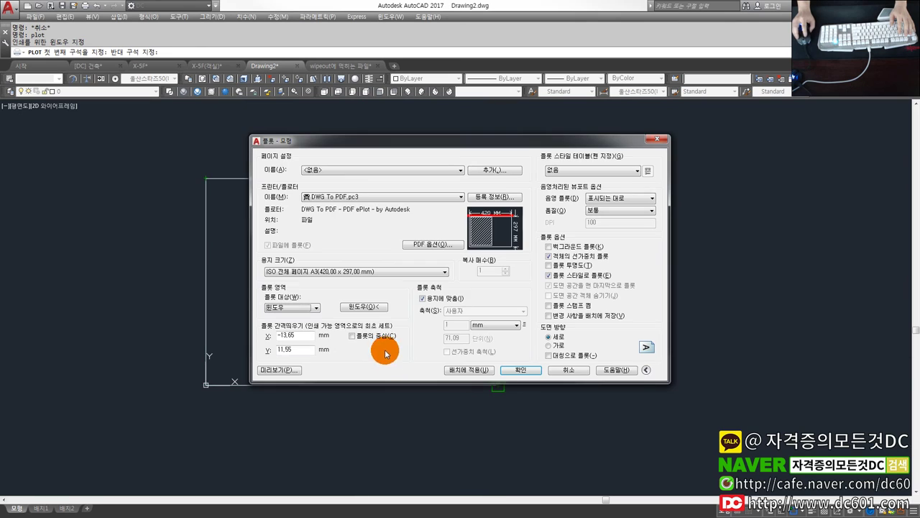
pyautogui.click(466, 313)
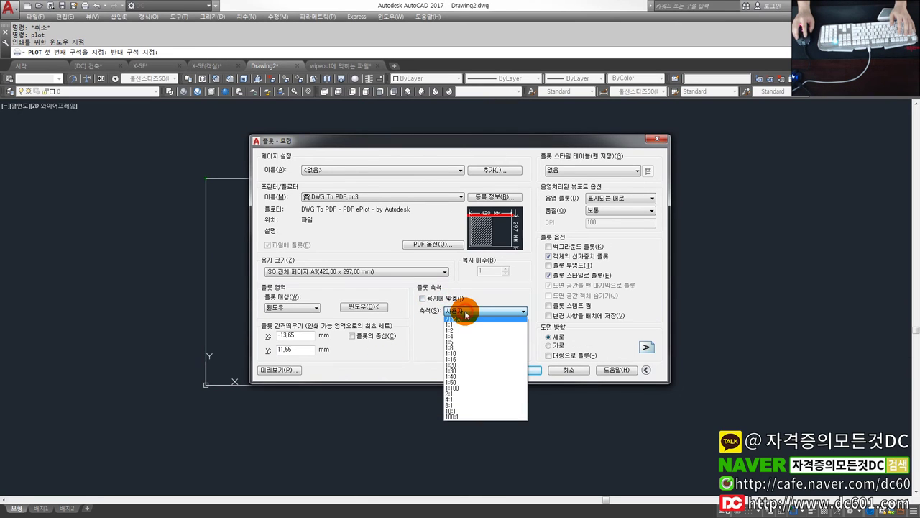
pyautogui.click(421, 356)
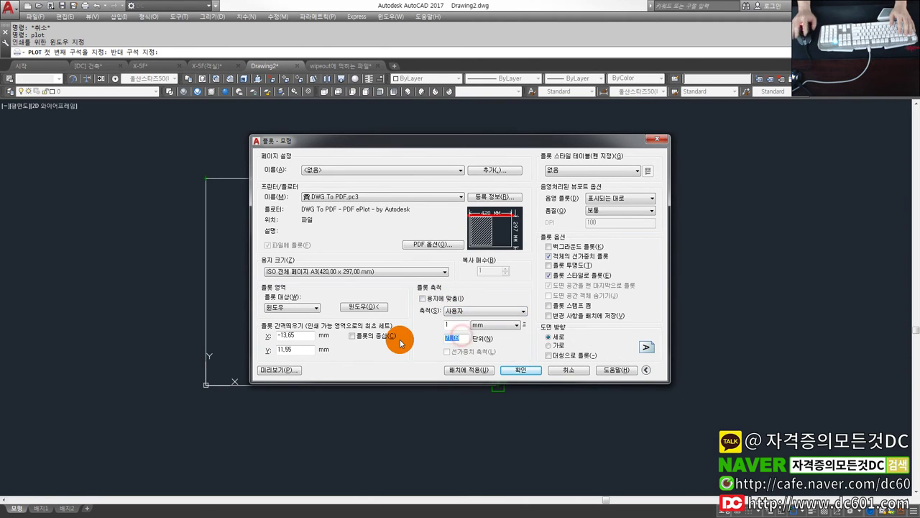
pyautogui.write('50')
# Apply the [DC] 건축.ctb plot style to all layouts and preview the plot
pyautogui.click(583, 171)
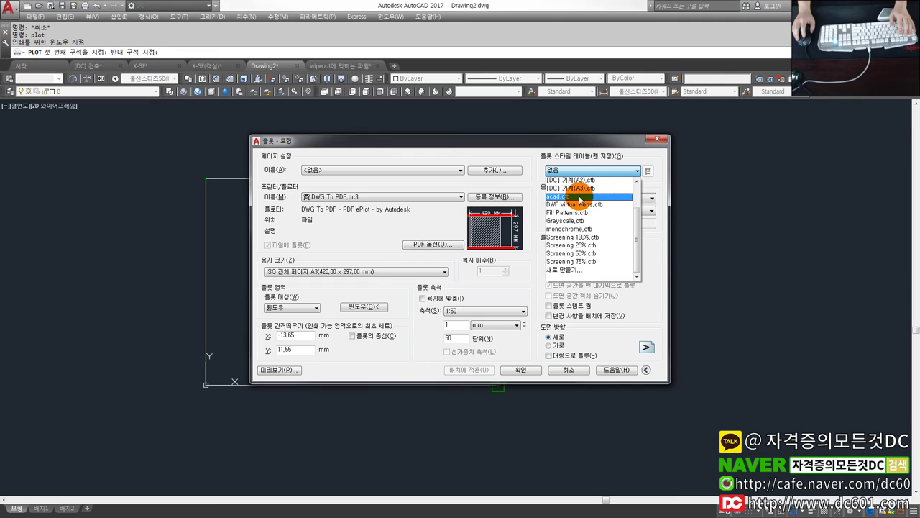
pyautogui.click(592, 189)
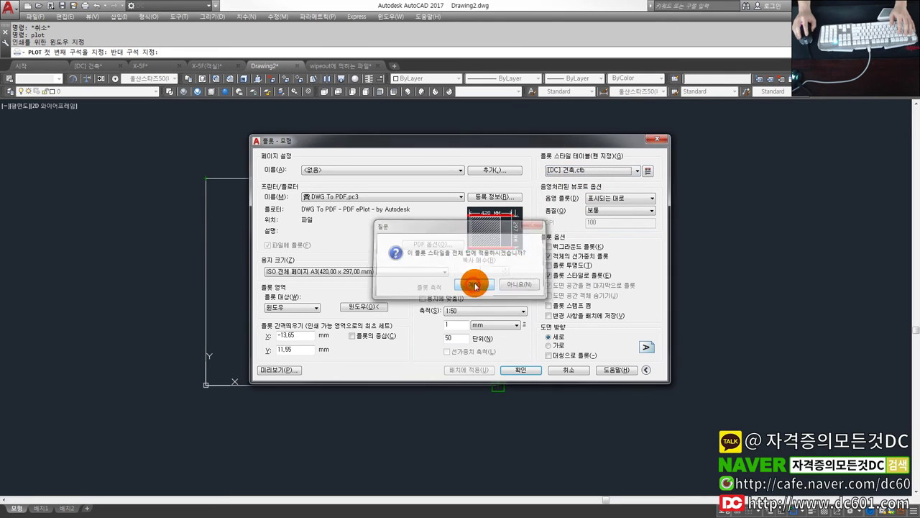
pyautogui.click(468, 283)
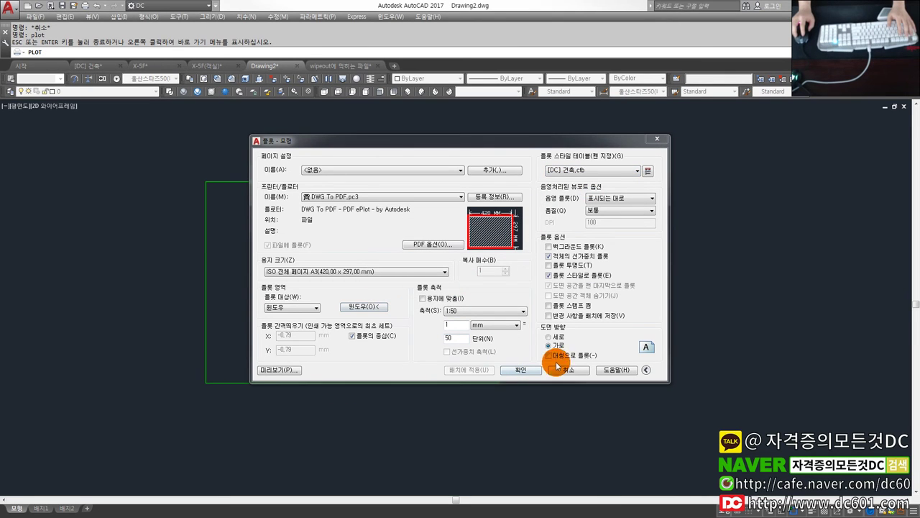
pyautogui.click(277, 371)
pyautogui.click(488, 266)
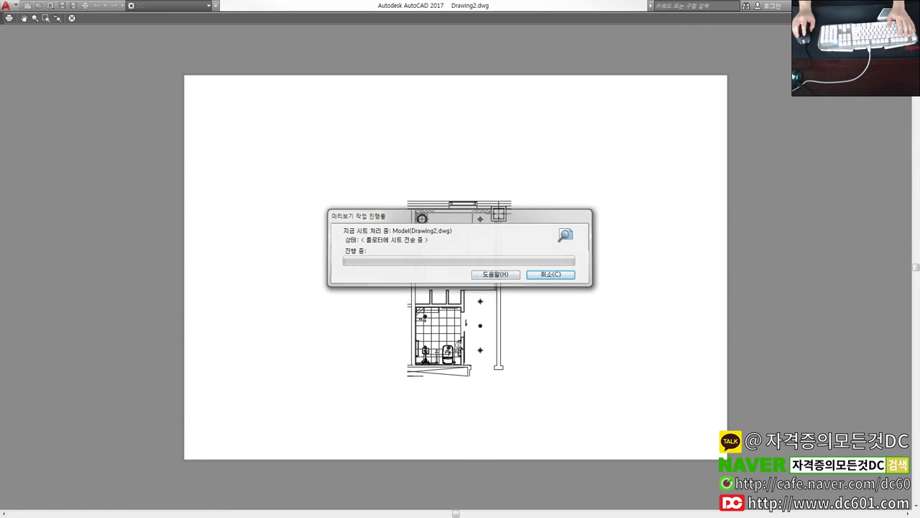
# Zoom through the room plan's plot preview, then close it
pyautogui.scroll(5, 451, 358)
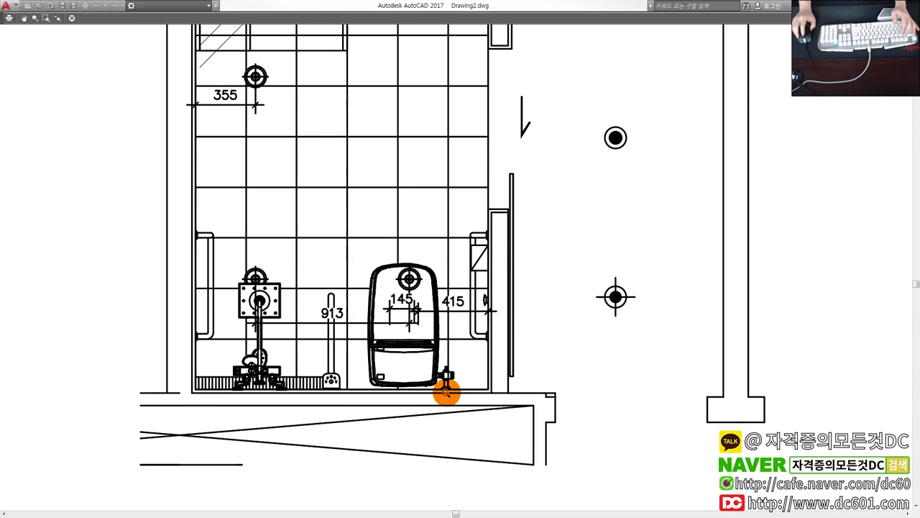
pyautogui.scroll(3, 447, 395)
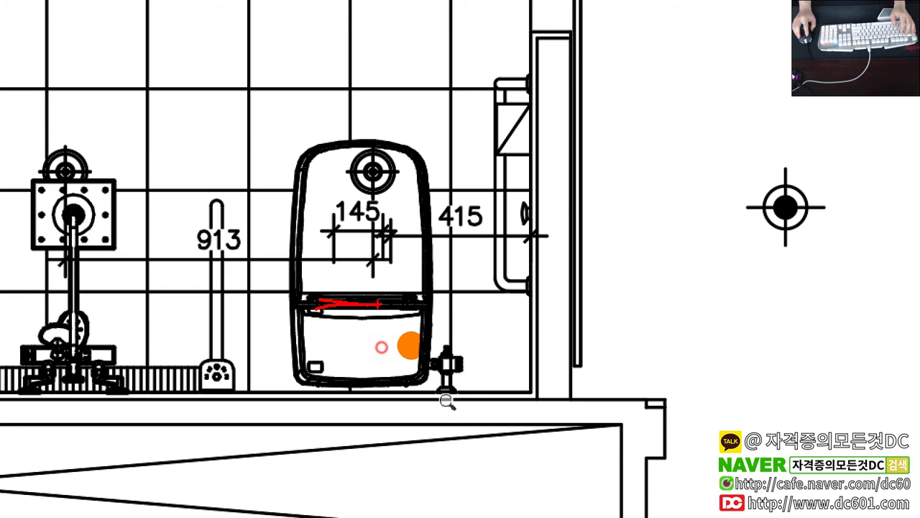
pyautogui.scroll(-3, 447, 402)
pyautogui.scroll(-3, 431, 358)
pyautogui.scroll(3, 431, 358)
pyautogui.scroll(-3, 432, 358)
pyautogui.scroll(-3, 431, 358)
pyautogui.scroll(3, 375, 325)
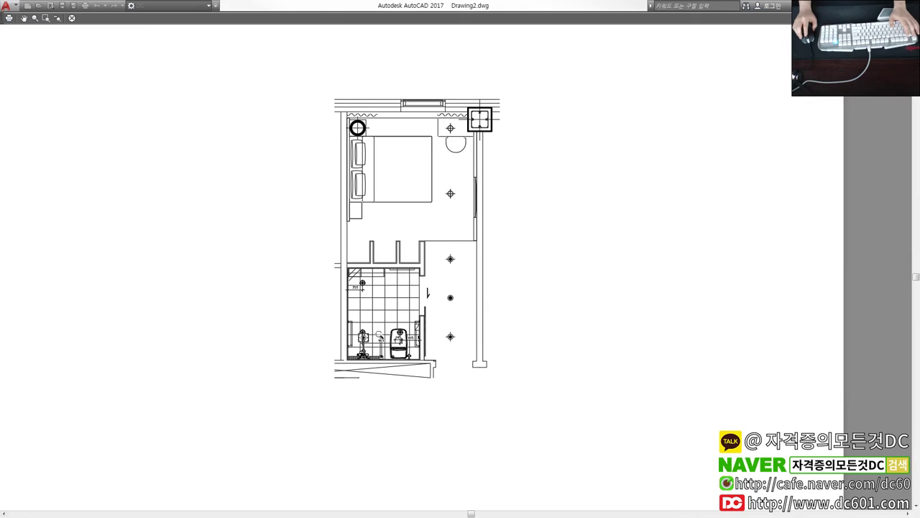
pyautogui.press('Escape')
pyautogui.press('Escape')
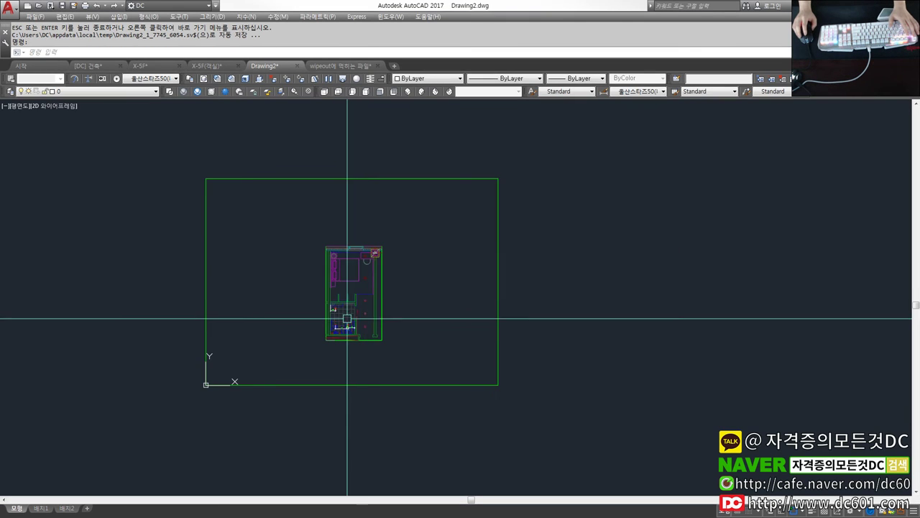
# Move through the drawing tabs and bring up the [DC] 건축 drawing
pyautogui.scroll(4, 347, 338)
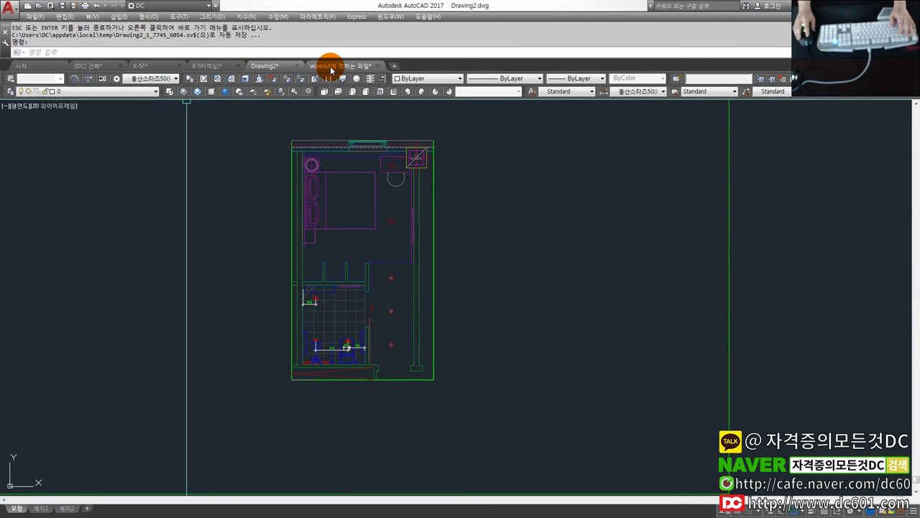
pyautogui.click(331, 66)
pyautogui.click(214, 66)
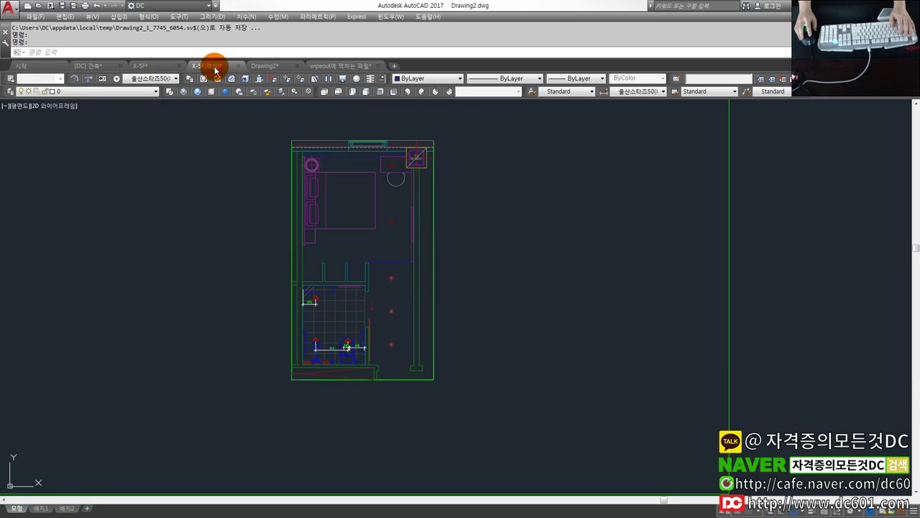
pyautogui.click(99, 67)
pyautogui.scroll(4, 371, 337)
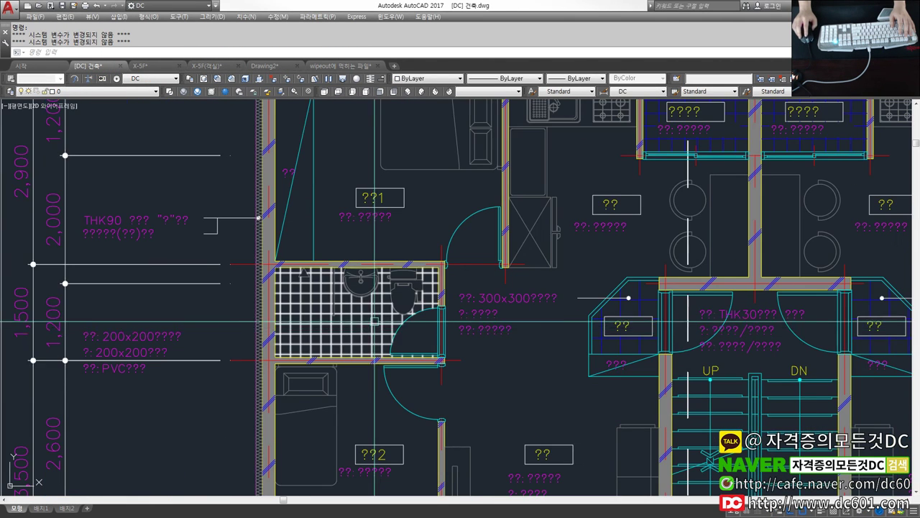
# Erase the bathroom tile hatch with E
pyautogui.scroll(4, 406, 266)
pyautogui.click(407, 266)
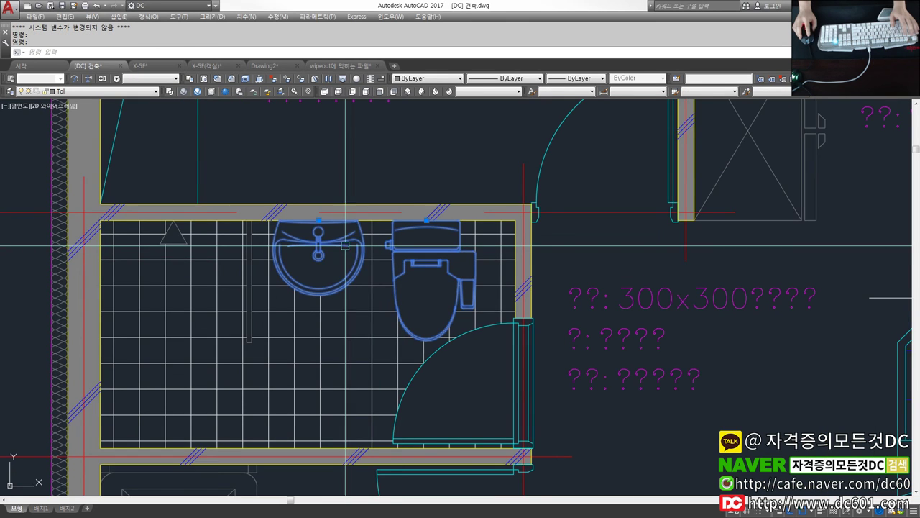
pyautogui.scroll(2, 280, 255)
pyautogui.scroll(-2, 279, 257)
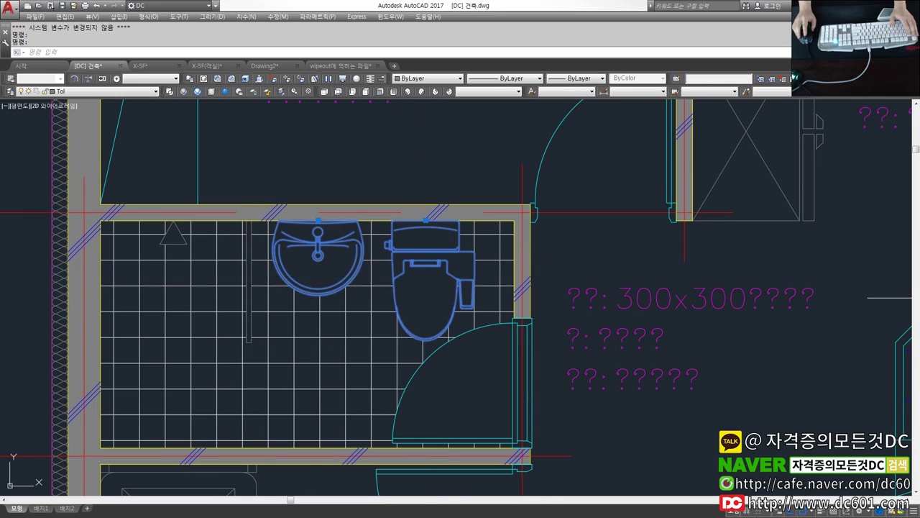
pyautogui.press('Escape')
pyautogui.click(431, 249)
pyautogui.scroll(4, 462, 239)
pyautogui.scroll(-1, 456, 220)
pyautogui.scroll(-4, 456, 219)
pyautogui.write('e')
pyautogui.press('Return')
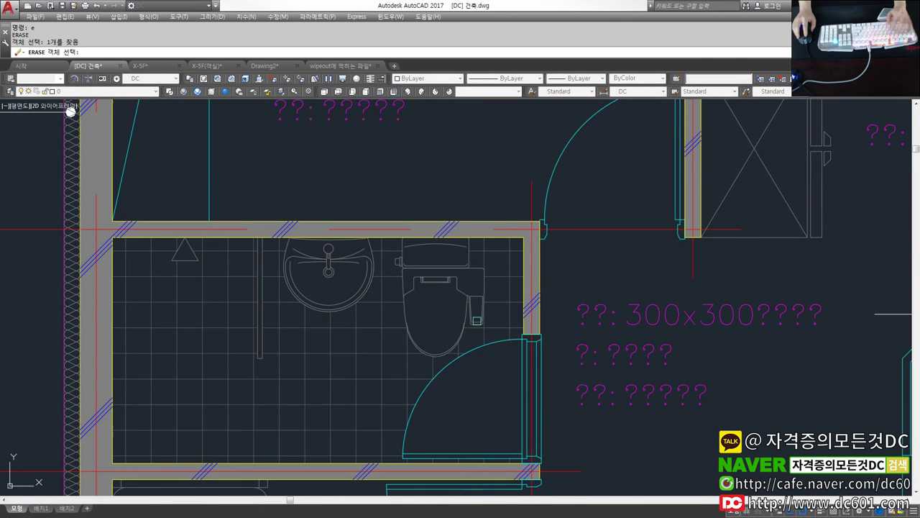
pyautogui.press('Return')
# Add a white fill hatch to the bathroom floor
pyautogui.click(418, 302)
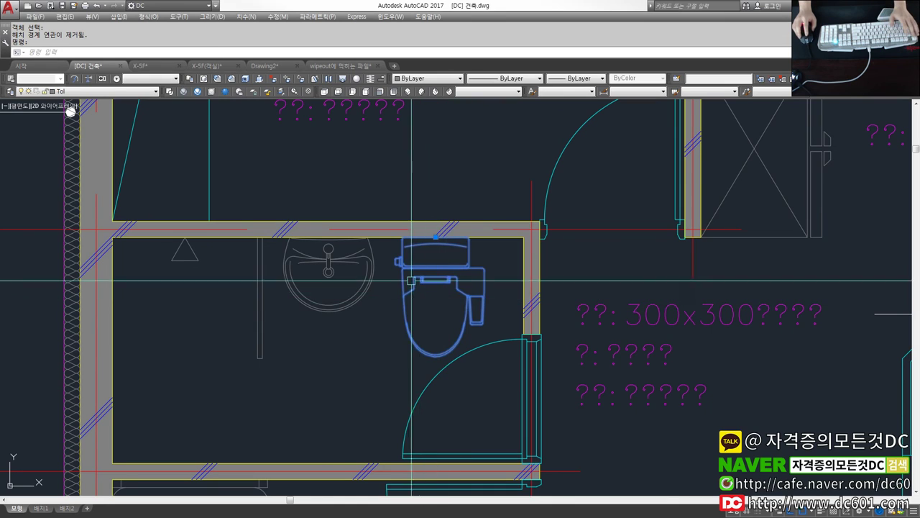
pyautogui.press('Escape')
pyautogui.scroll(3, 417, 266)
pyautogui.scroll(4, 378, 247)
pyautogui.scroll(-2, 377, 247)
pyautogui.scroll(-2, 447, 217)
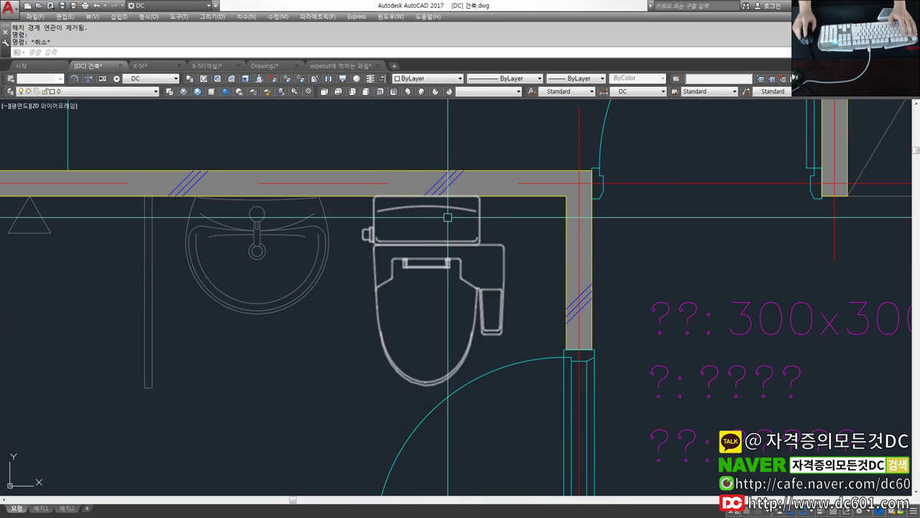
pyautogui.scroll(-3, 447, 217)
pyautogui.write('h')
pyautogui.press('Return')
pyautogui.click(391, 322)
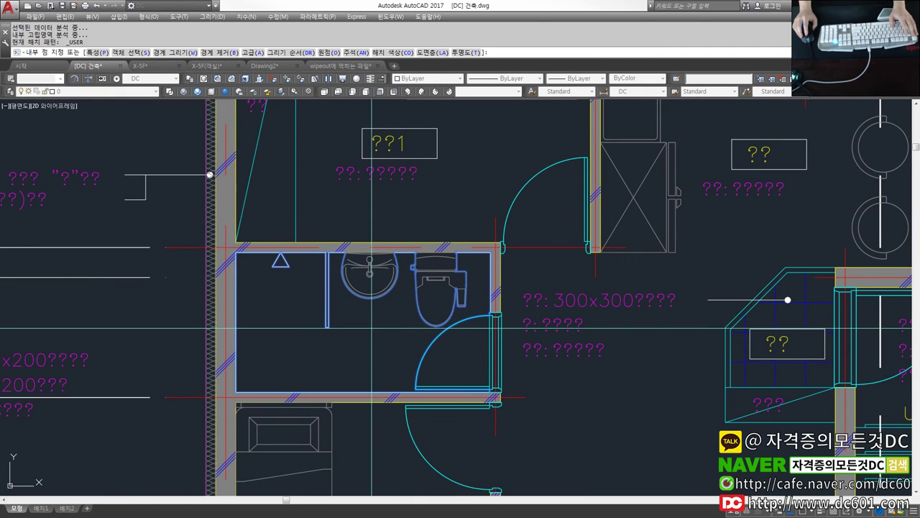
pyautogui.press('Return')
# Add a fill hatch to the bedroom floor
pyautogui.scroll(-2, 345, 240)
pyautogui.scroll(2, 403, 345)
pyautogui.write('e')
pyautogui.press('Return')
pyautogui.press('Escape')
pyautogui.write('h')
pyautogui.press('Return')
pyautogui.click(365, 263)
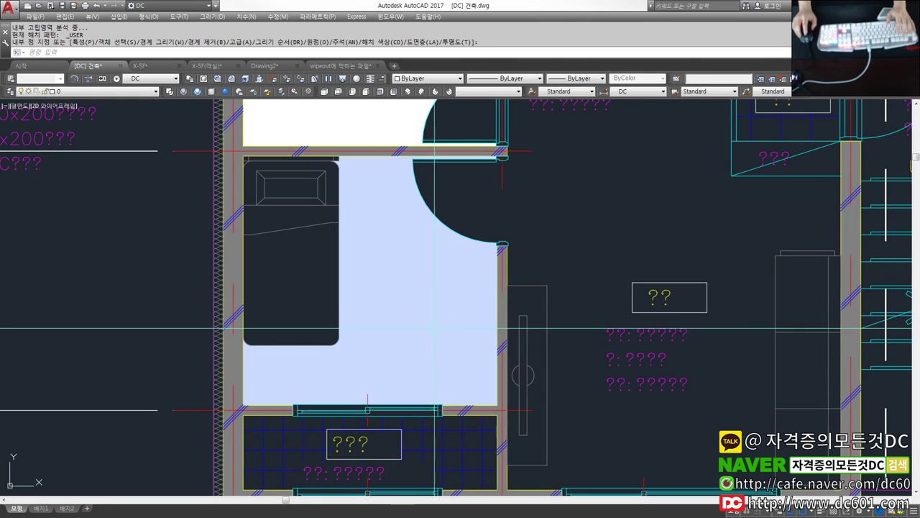
pyautogui.press('Return')
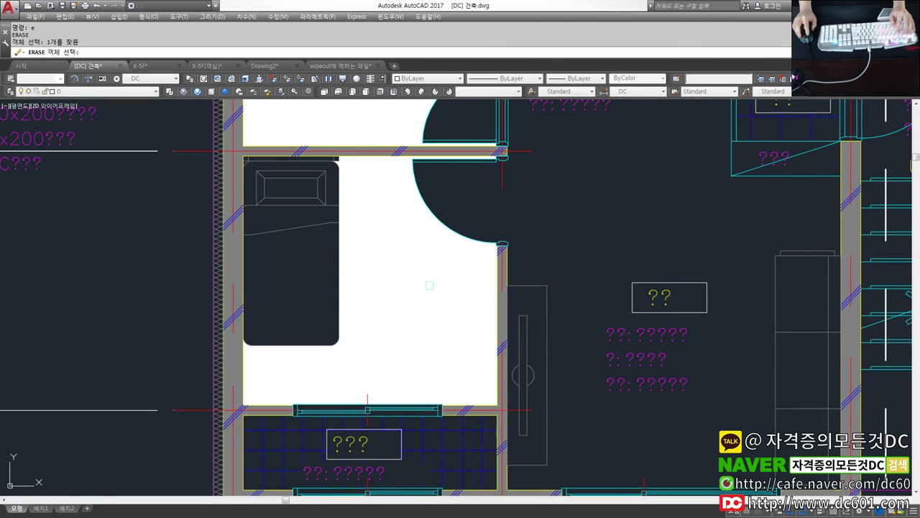
# Erase the white fill hatch and return to Drawing2
pyautogui.scroll(-2, 437, 298)
pyautogui.click(398, 217)
pyautogui.press('Return')
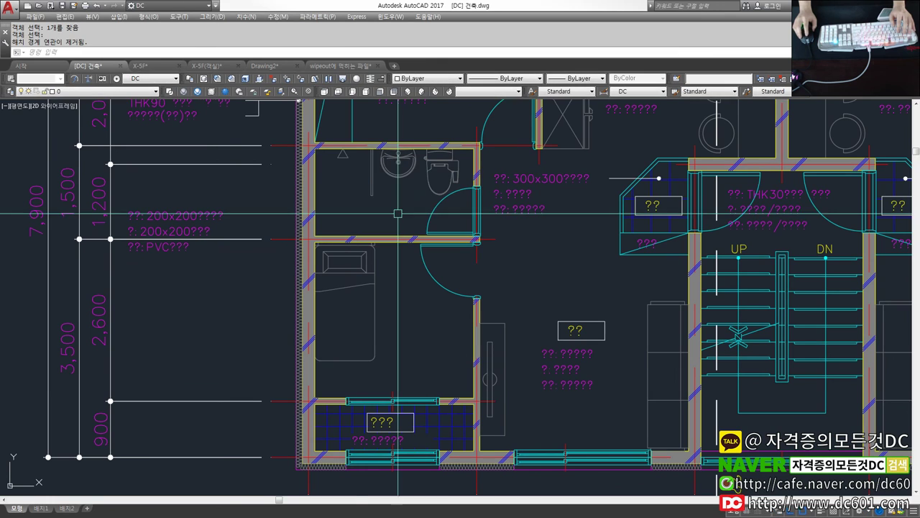
pyautogui.click(263, 67)
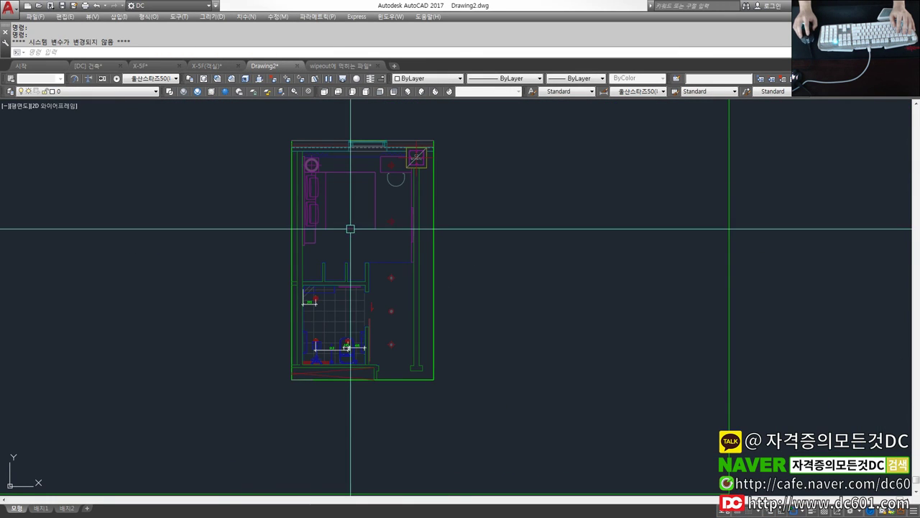
# Zoom around the Drawing2 room plan, selecting it briefly and then clearing the selection
pyautogui.scroll(2, 341, 204)
pyautogui.scroll(2, 316, 230)
pyautogui.scroll(-4, 331, 309)
pyautogui.scroll(2, 349, 313)
pyautogui.scroll(2, 312, 271)
pyautogui.click(288, 245)
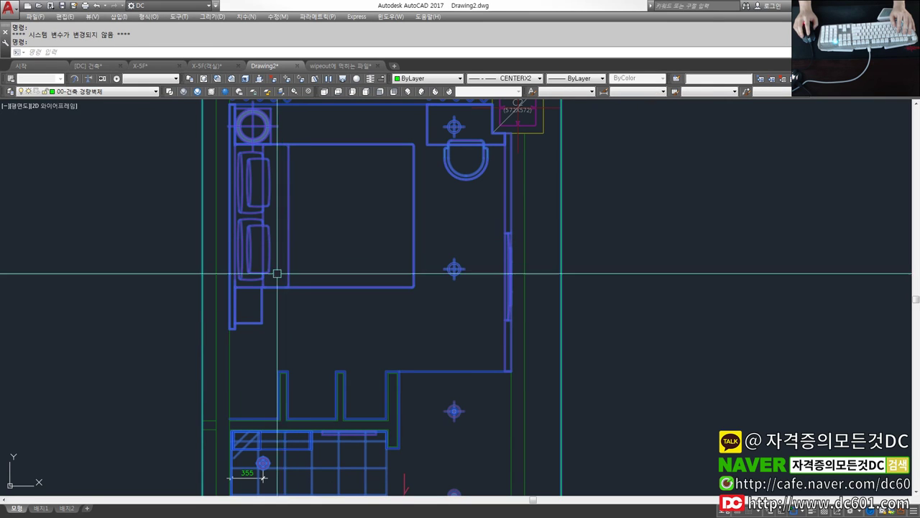
pyautogui.scroll(4, 281, 186)
pyautogui.scroll(-3, 280, 186)
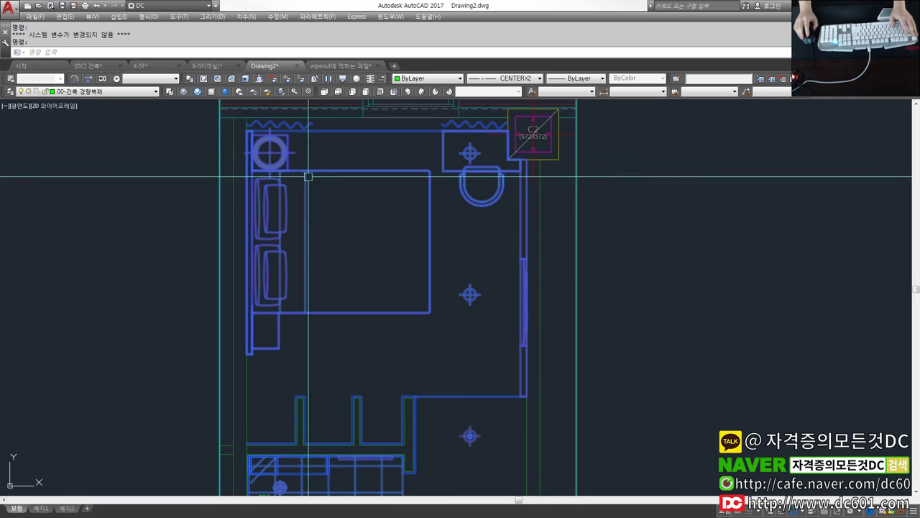
pyautogui.press('Escape')
# Start a trial ERASE (E) with a window over part of the plan, then cancel it
pyautogui.scroll(2, 300, 168)
pyautogui.scroll(-2, 321, 187)
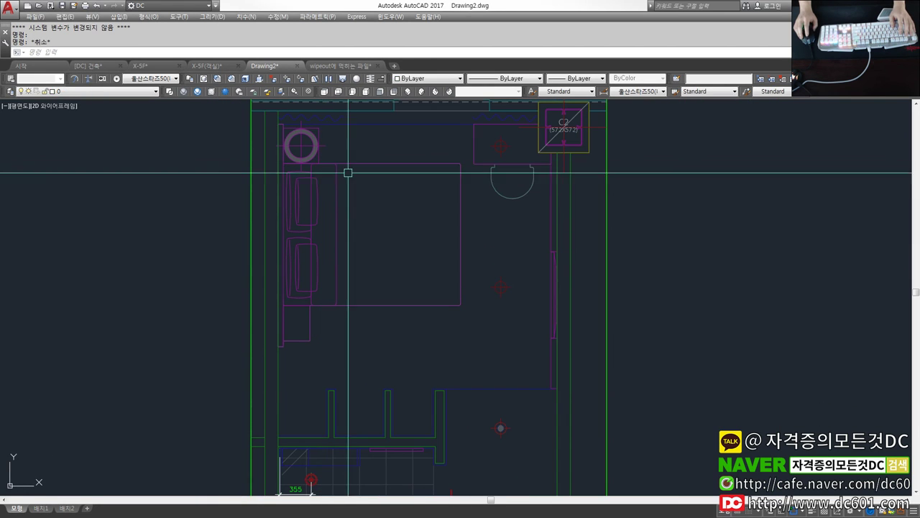
pyautogui.scroll(-2, 396, 247)
pyautogui.scroll(2, 406, 307)
pyautogui.scroll(-2, 402, 309)
pyautogui.click(47, 501)
pyautogui.scroll(-2, 468, 409)
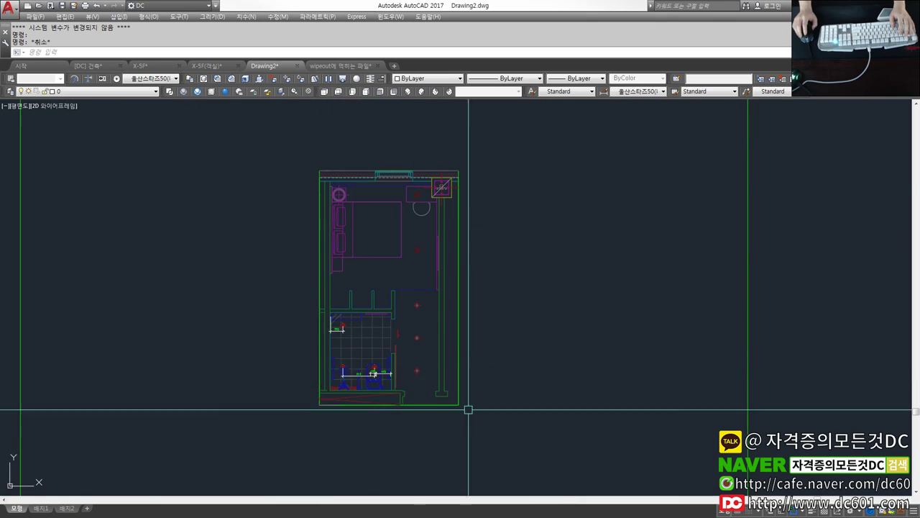
pyautogui.scroll(-2, 700, 437)
pyautogui.write('e')
pyautogui.press('Return')
pyautogui.click(530, 335)
pyautogui.click(466, 383)
pyautogui.press('Escape')
pyautogui.scroll(2, 467, 383)
pyautogui.scroll(4, 441, 335)
pyautogui.scroll(-4, 404, 361)
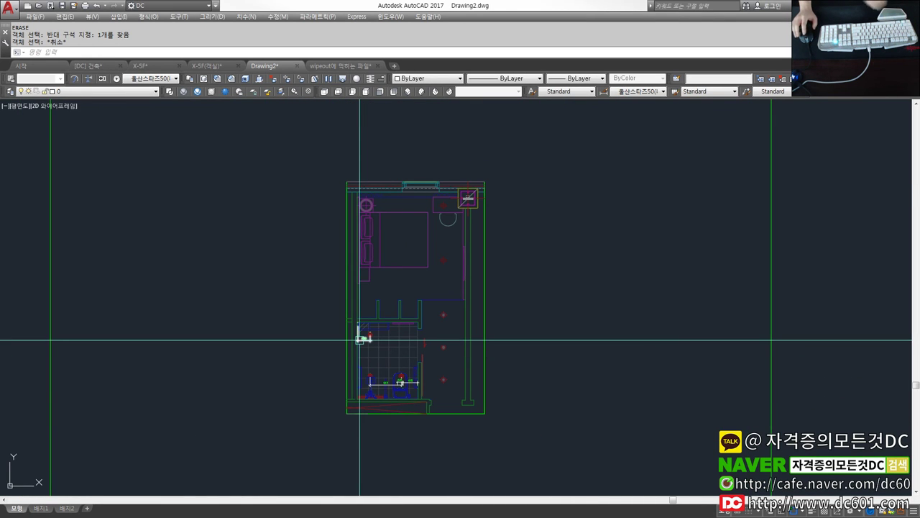
# Switch to the wipeout에 먹히는 파일 drawing, then on to the [DC] 건축 drawing
pyautogui.click(324, 73)
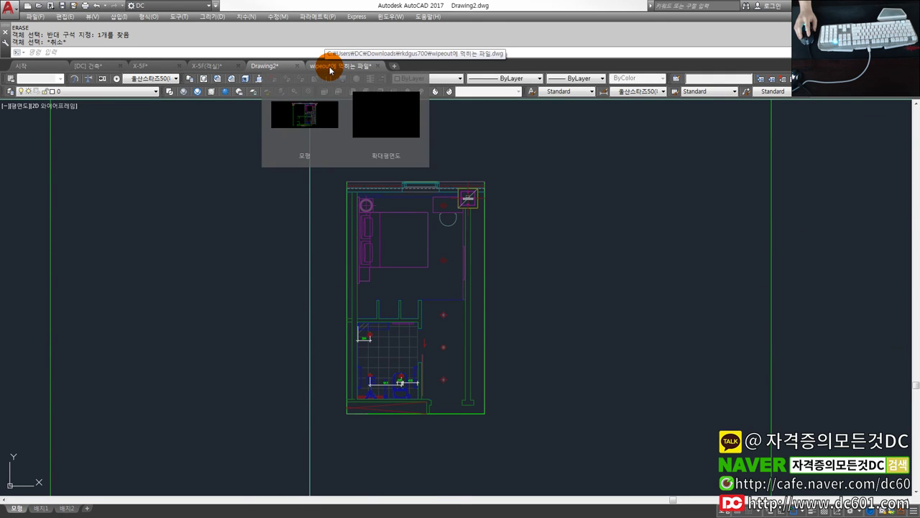
pyautogui.click(331, 70)
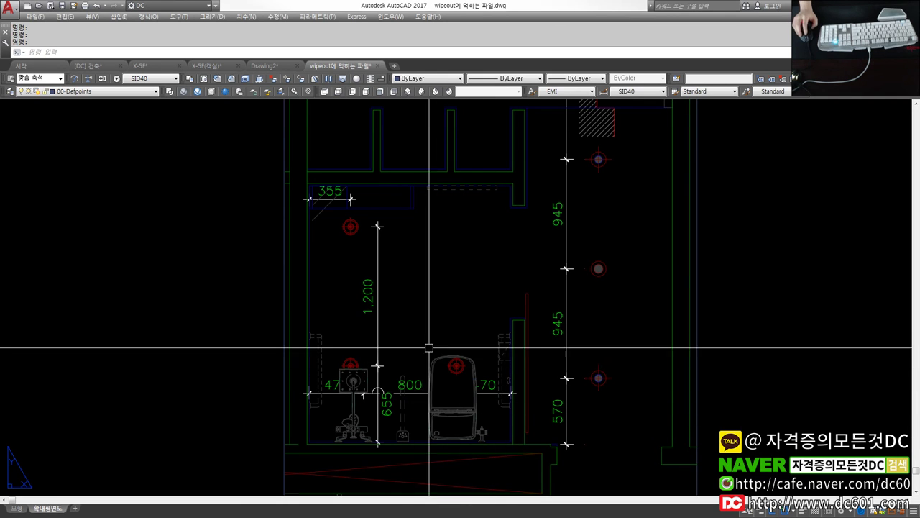
pyautogui.click(116, 79)
pyautogui.click(100, 66)
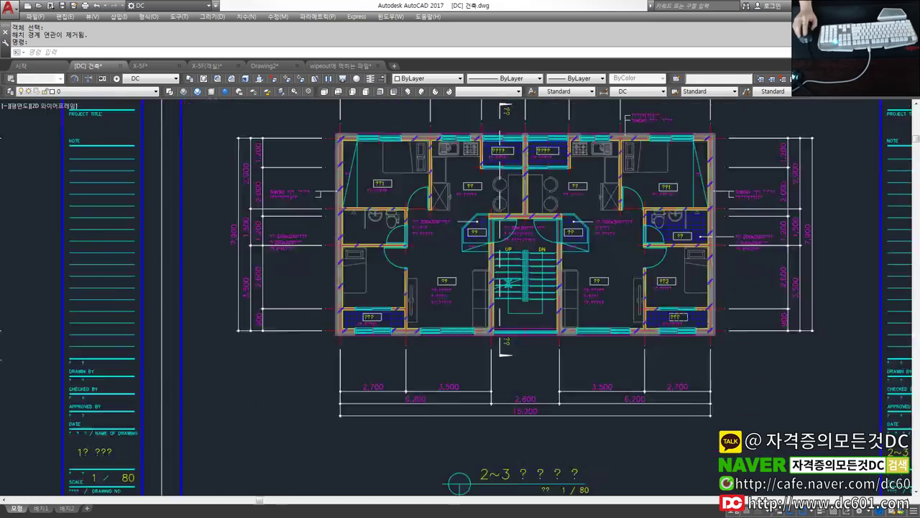
# Zoom in on the stair handrail in the building section
pyautogui.scroll(2, 326, 313)
pyautogui.scroll(3, 317, 308)
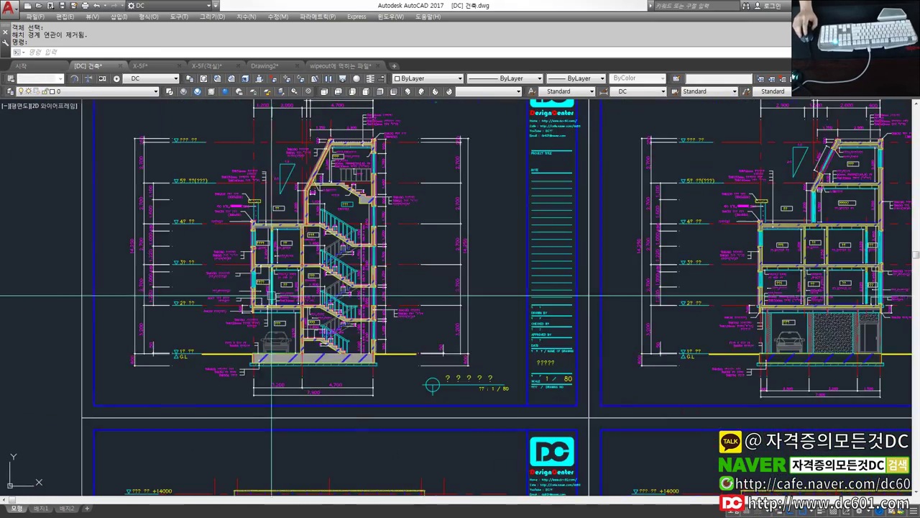
pyautogui.scroll(2, 292, 297)
pyautogui.scroll(2, 268, 287)
pyautogui.scroll(1, 268, 286)
pyautogui.scroll(1, 266, 287)
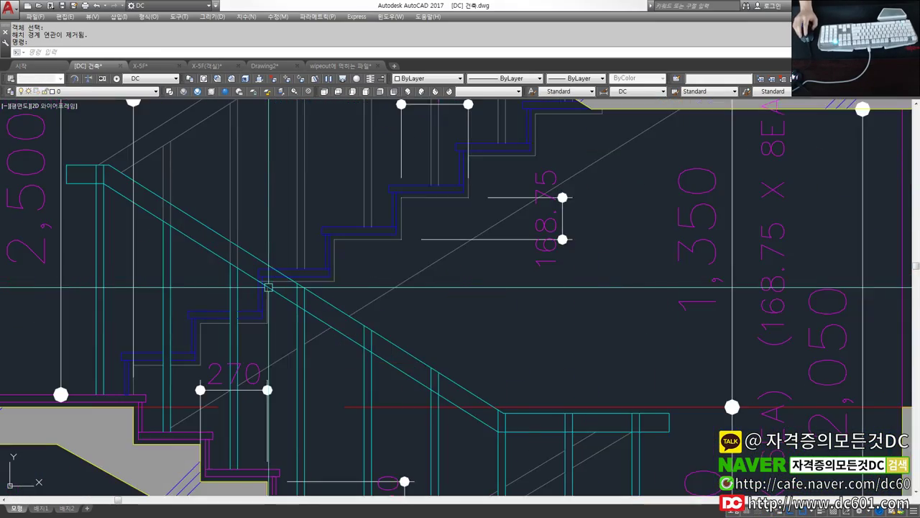
pyautogui.scroll(1, 326, 275)
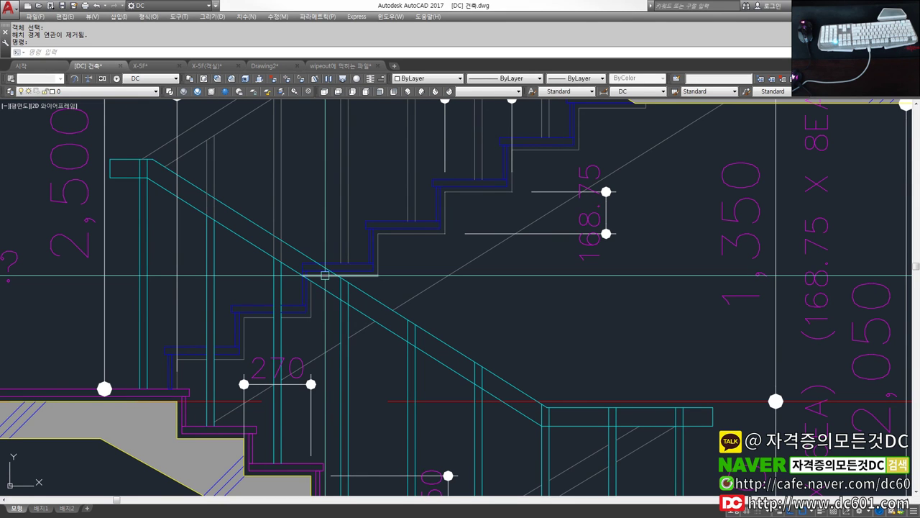
pyautogui.scroll(-2, 331, 267)
pyautogui.scroll(-1, 388, 268)
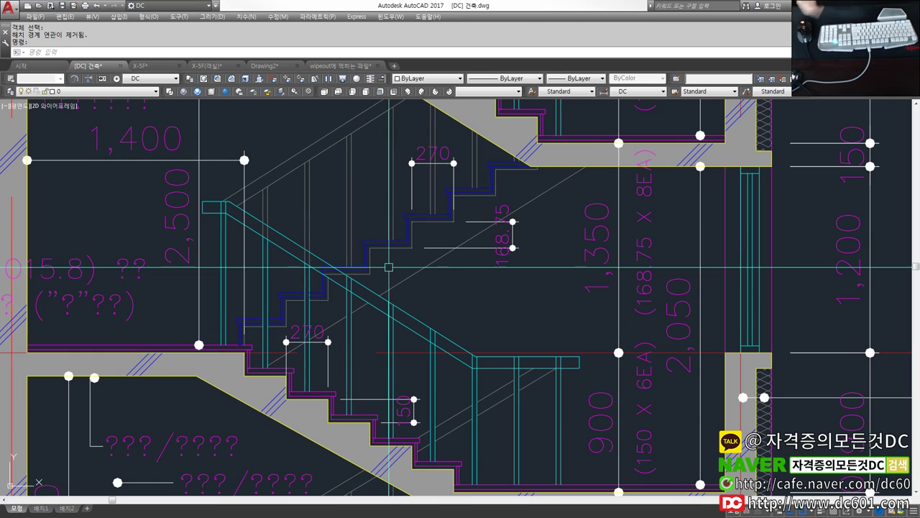
# Select the diagonal stair line and stair slab outline, then clear the selection
pyautogui.click(392, 287)
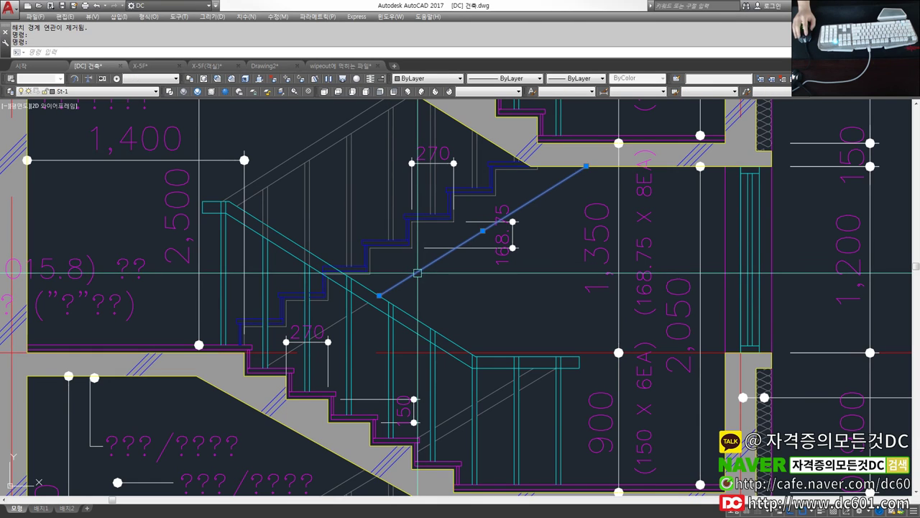
pyautogui.click(309, 401)
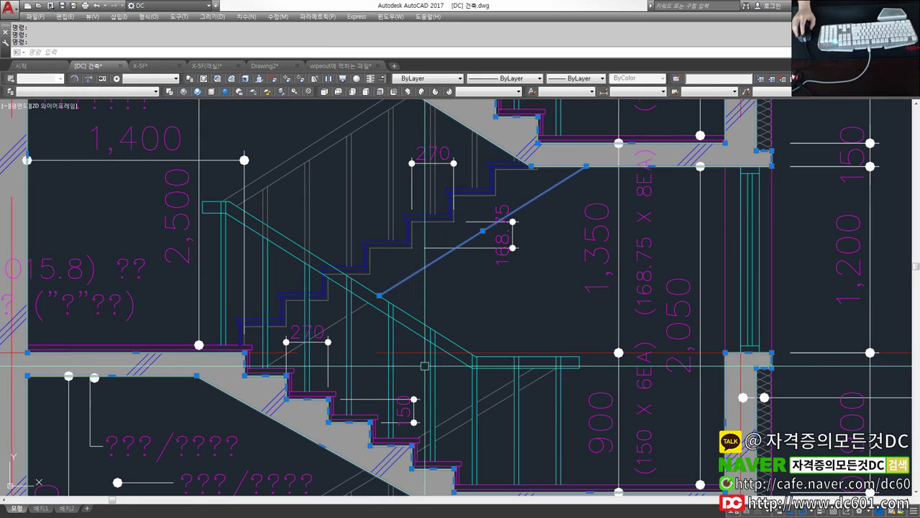
pyautogui.scroll(-5, 425, 366)
pyautogui.scroll(3, 425, 359)
pyautogui.scroll(3, 425, 352)
pyautogui.scroll(2, 425, 344)
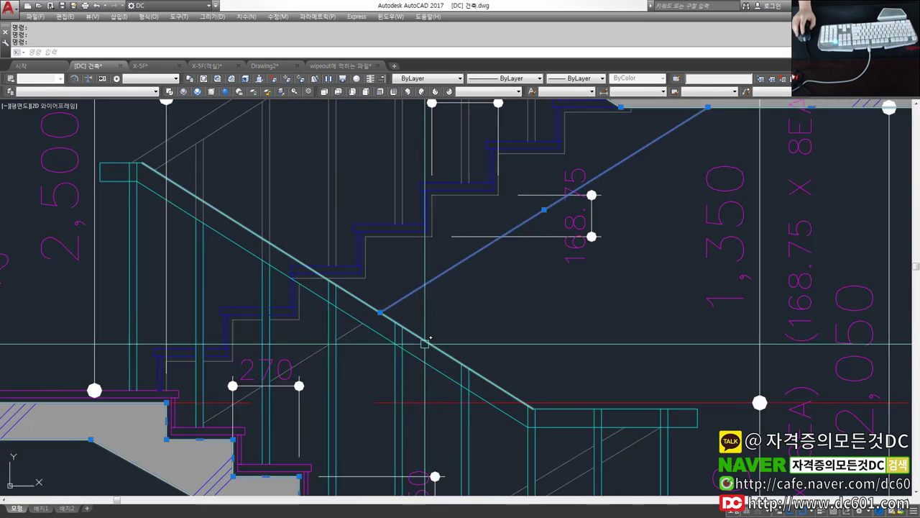
pyautogui.scroll(2, 425, 344)
pyautogui.scroll(-2, 301, 250)
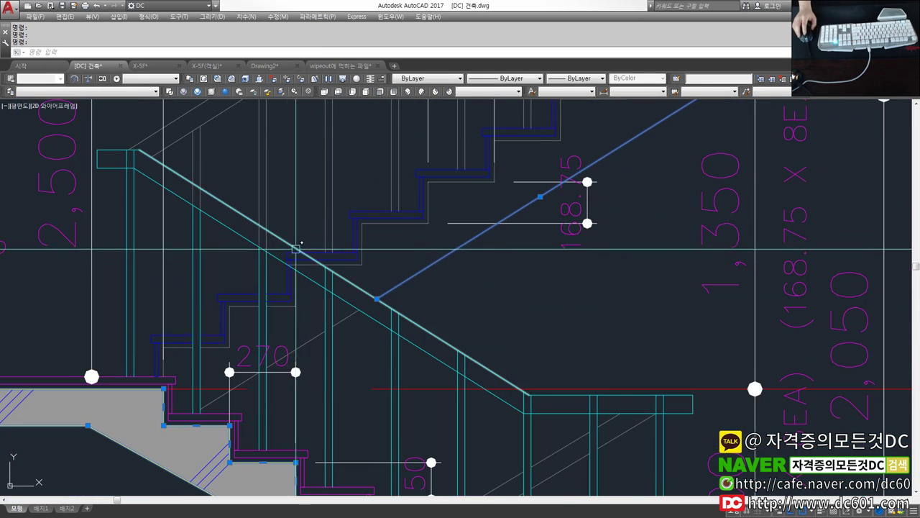
pyautogui.scroll(2, 317, 258)
pyautogui.scroll(-2, 335, 264)
pyautogui.press('Escape')
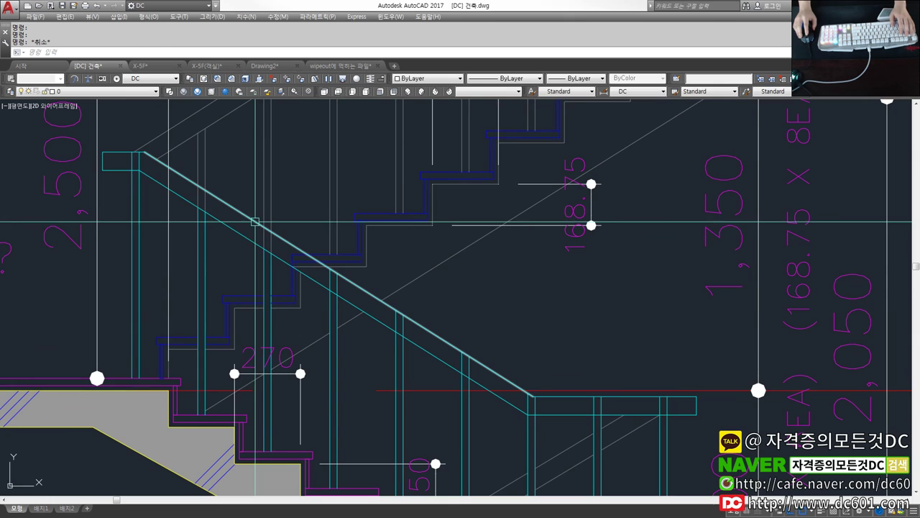
# Recentre the handrail in view and bring up the 그리기 (Draw) menu
pyautogui.moveTo(255, 222); pyautogui.dragTo(273, 228, button='middle')
pyautogui.scroll(1, 273, 228)
pyautogui.scroll(-1, 234, 224)
pyautogui.click(225, 52)
pyautogui.click(216, 16)
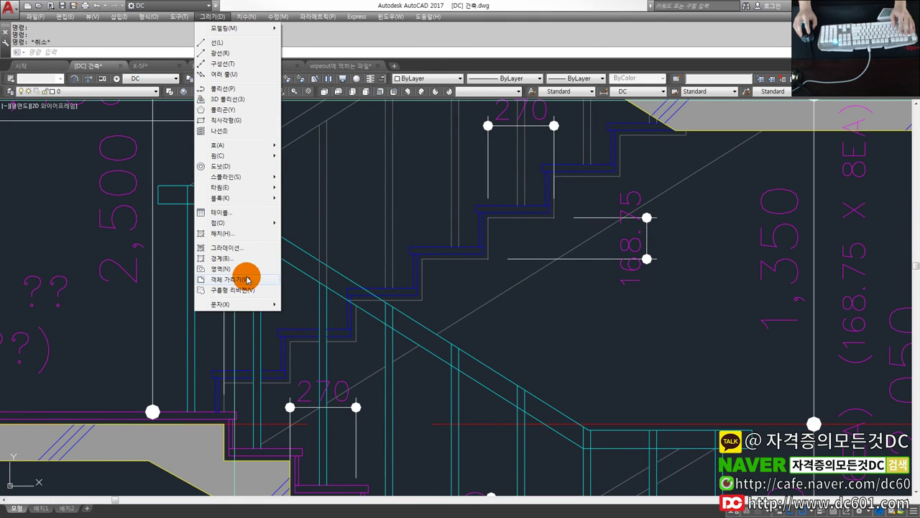
# Draw a seven-corner wipeout boundary along the sloped stair handrail to mask the lines behind it
pyautogui.click(234, 280)
pyautogui.click(42, 47)
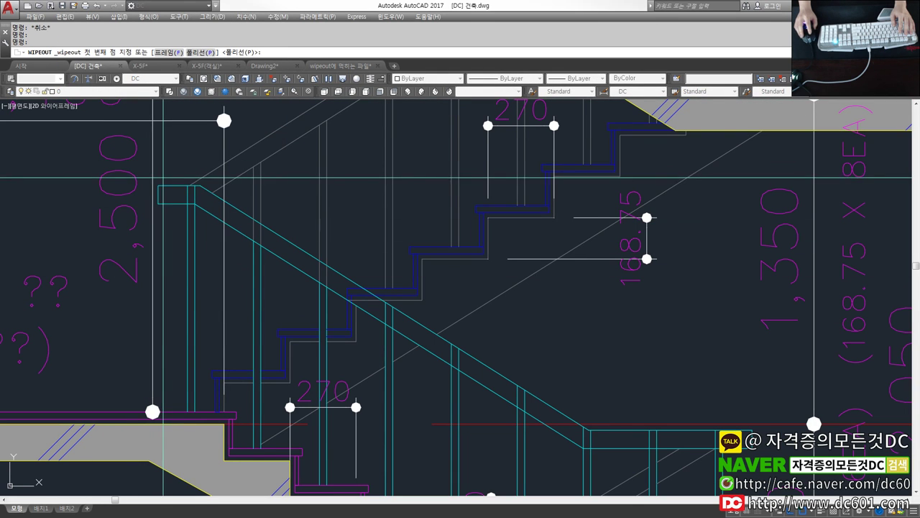
pyautogui.click(194, 202)
pyautogui.click(421, 339)
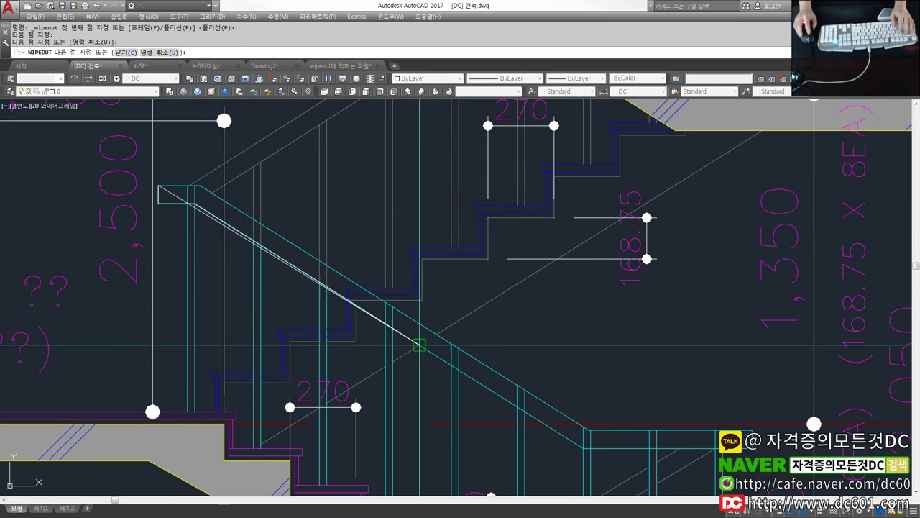
pyautogui.moveTo(421, 338); pyautogui.dragTo(338, 291, button='middle')
pyautogui.click(500, 401)
pyautogui.click(669, 400)
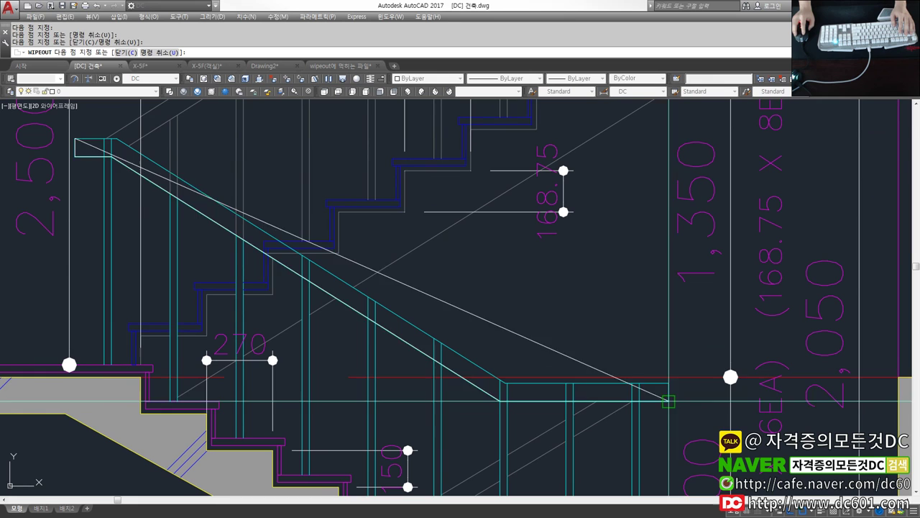
pyautogui.click(669, 382)
pyautogui.moveTo(127, 135); pyautogui.dragTo(210, 181, button='middle')
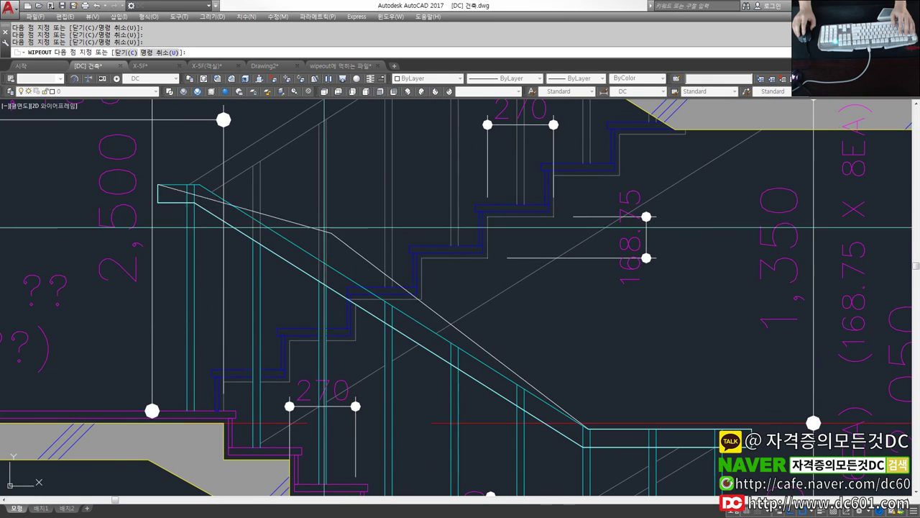
pyautogui.click(199, 184)
pyautogui.press('Return')
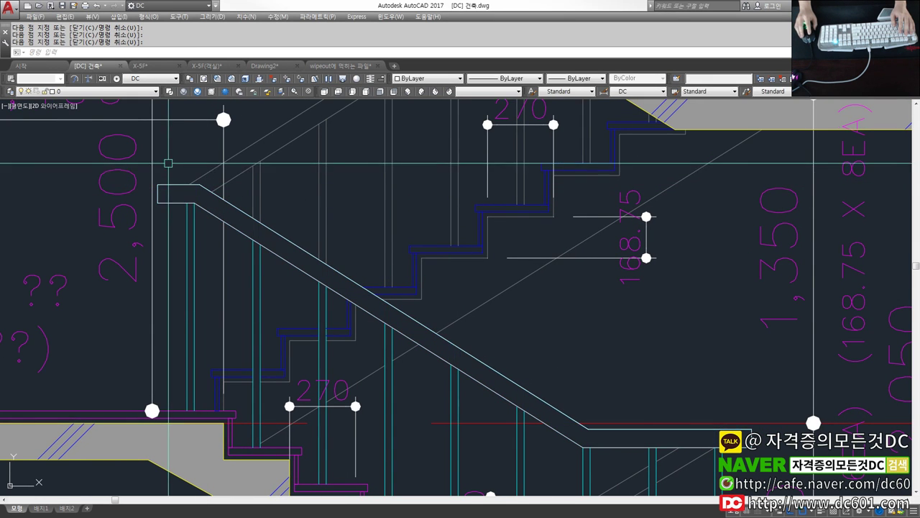
pyautogui.scroll(-2, 537, 420)
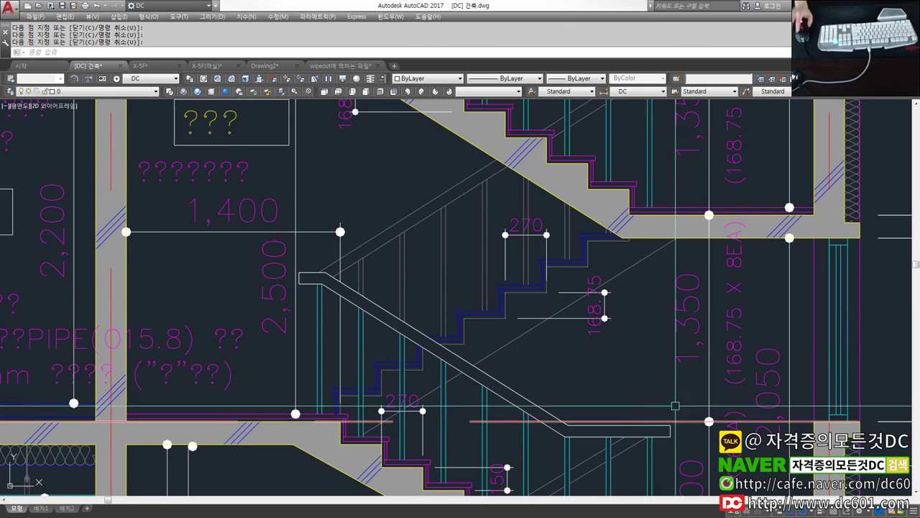
# Switch to the wipeout에 먹히는 파일 drawing, then to Drawing2
pyautogui.scroll(-2, 639, 420)
pyautogui.scroll(2, 639, 419)
pyautogui.click(172, 56)
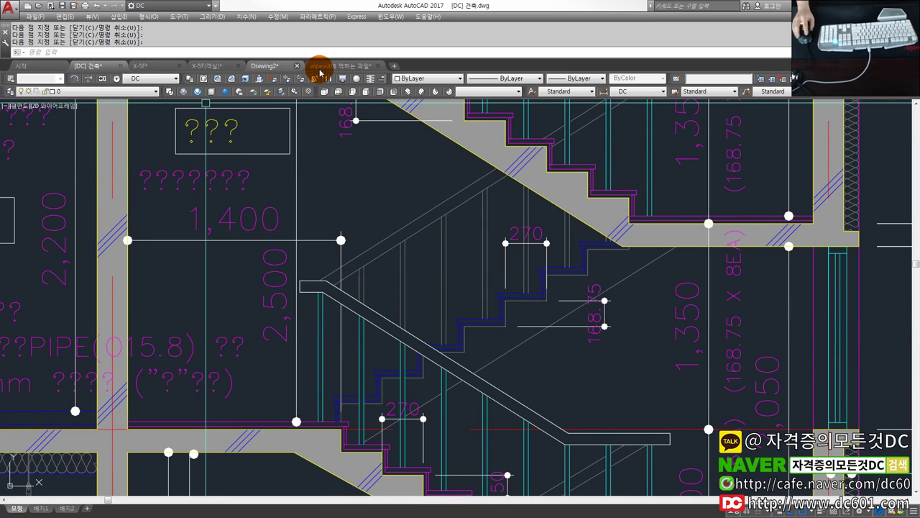
pyautogui.click(324, 69)
pyautogui.scroll(-2, 401, 288)
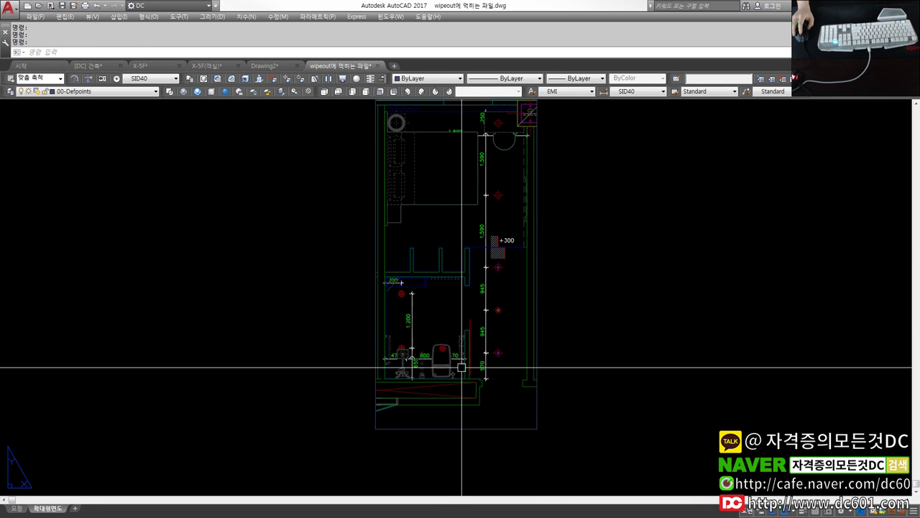
pyautogui.scroll(-2, 401, 284)
pyautogui.click(249, 66)
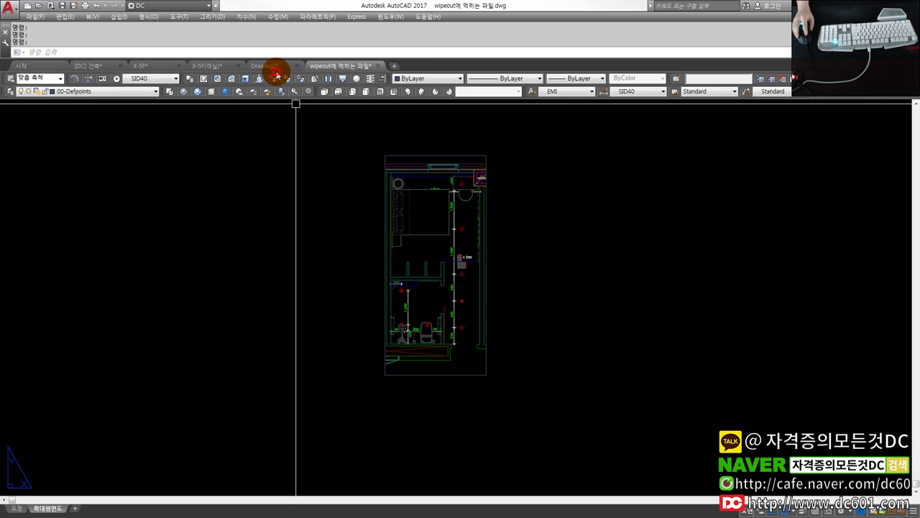
# View the 배치1 paper layout, then return to the 모형 model space tab
pyautogui.scroll(5, 435, 345)
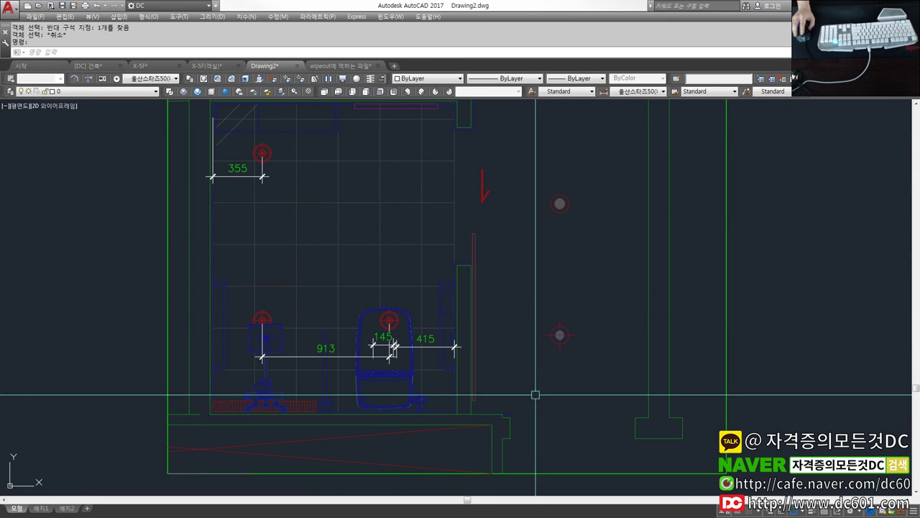
pyautogui.scroll(-4, 418, 363)
pyautogui.scroll(-3, 417, 379)
pyautogui.click(29, 507)
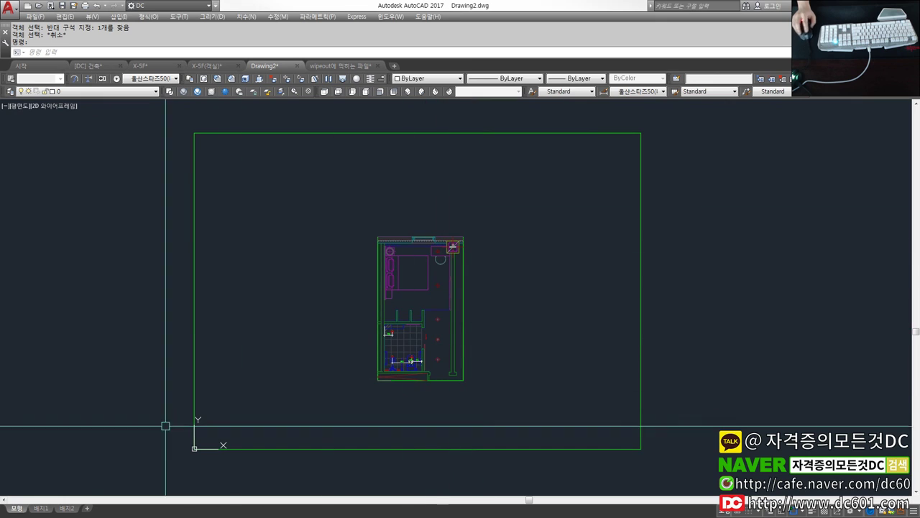
pyautogui.click(41, 508)
pyautogui.click(36, 509)
pyautogui.click(26, 508)
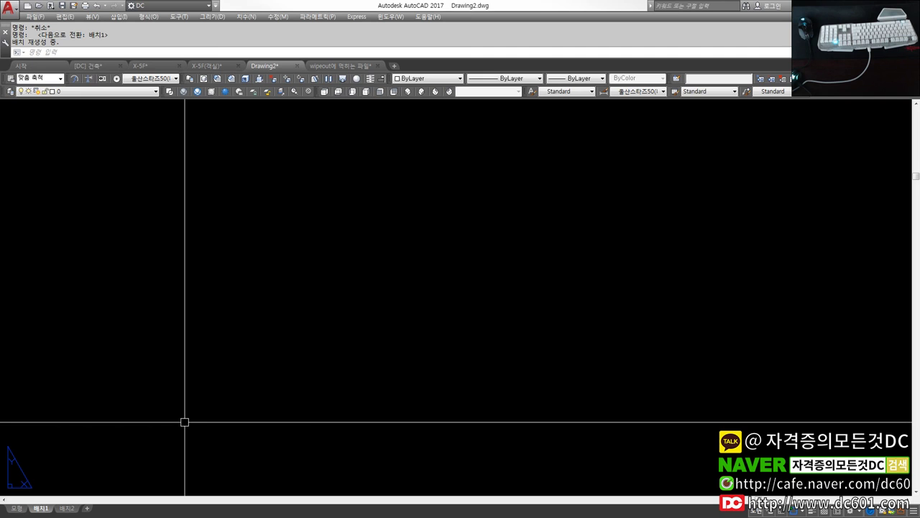
pyautogui.click(21, 509)
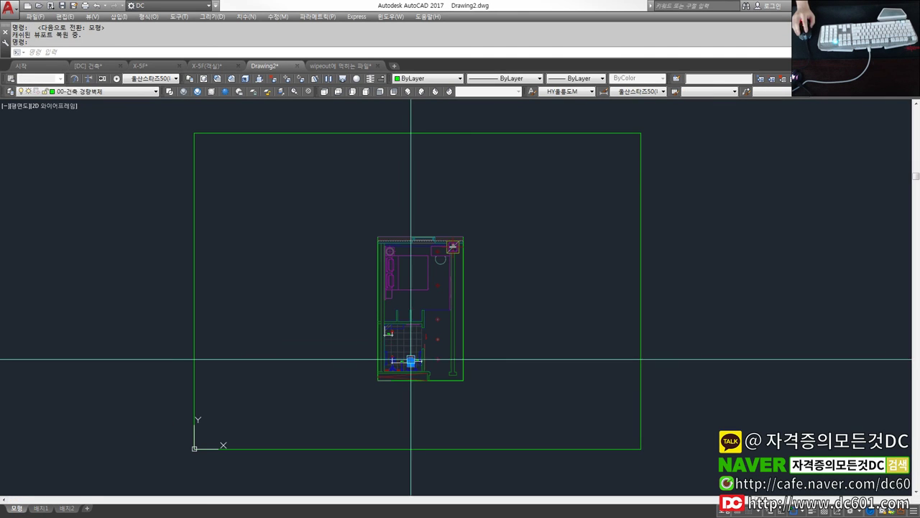
# Crossing-select the whole floor plan, then clear the selection
pyautogui.scroll(4, 411, 360)
pyautogui.scroll(-4, 381, 370)
pyautogui.click(481, 313)
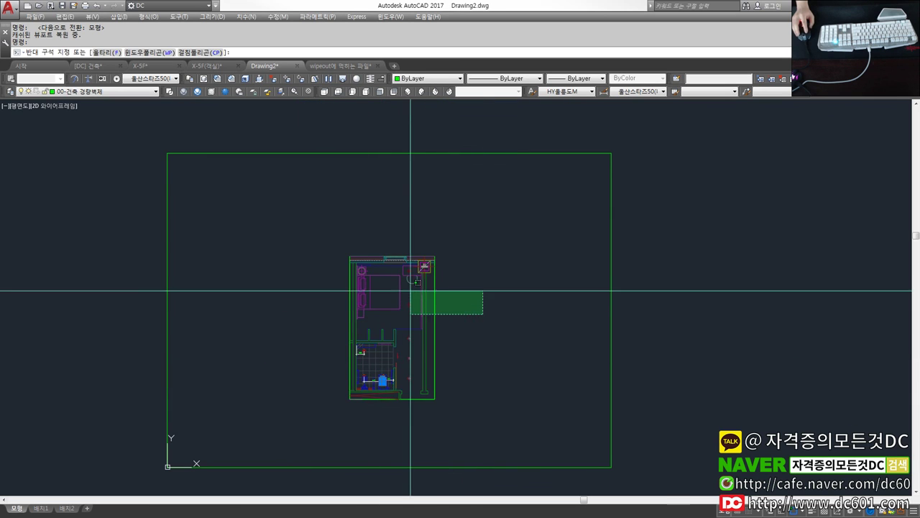
pyautogui.click(403, 309)
pyautogui.scroll(3, 403, 309)
pyautogui.scroll(-3, 387, 323)
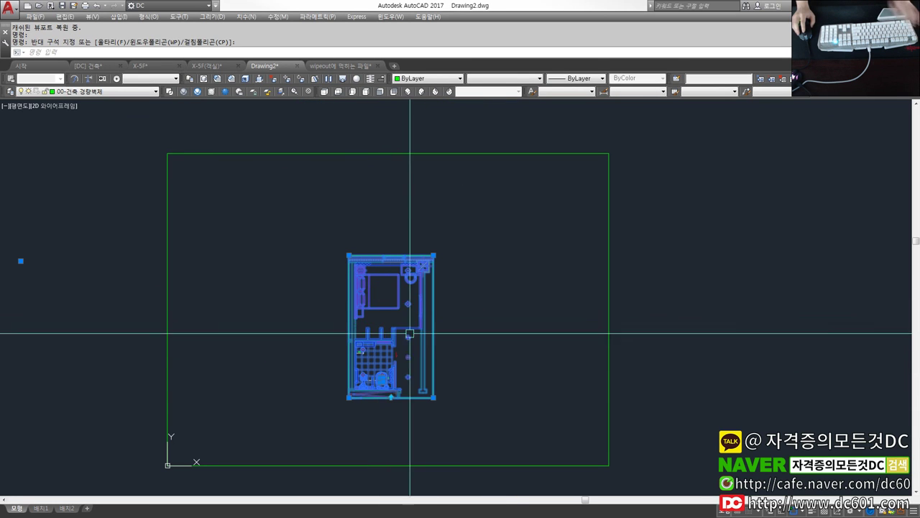
pyautogui.press('Escape')
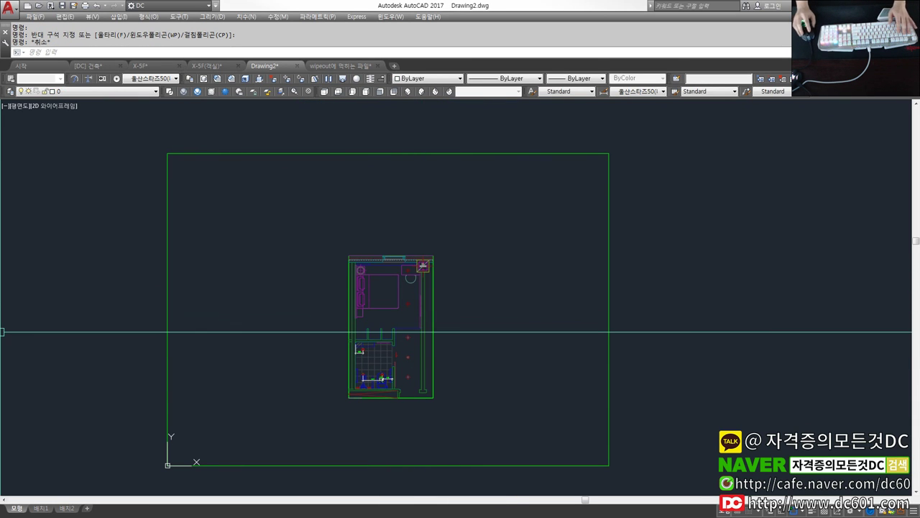